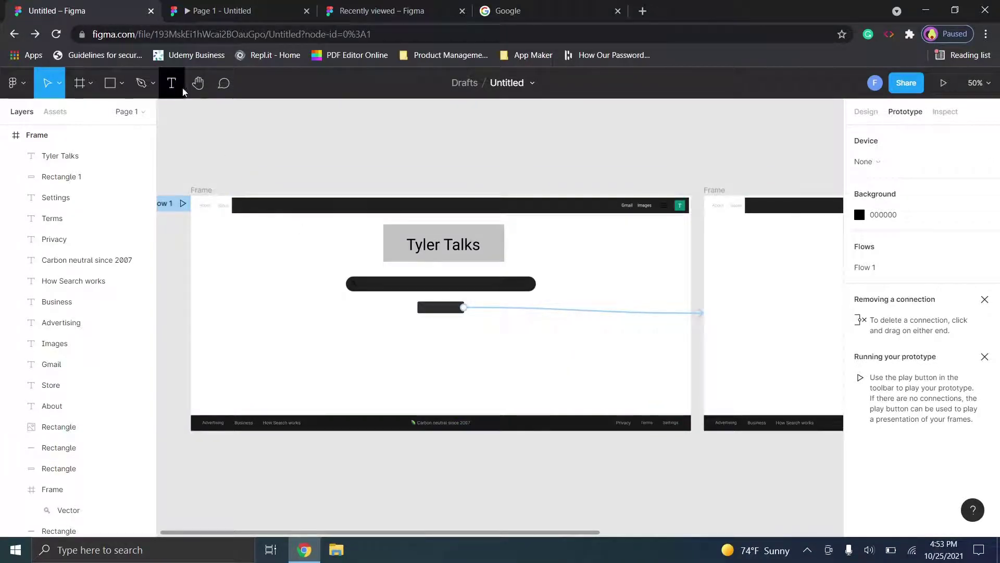
Pan across the linked frames, then browse the extension page and recent files before returning to the empty Untitled canvas.
click(197, 83)
drag(416, 148, 466, 146)
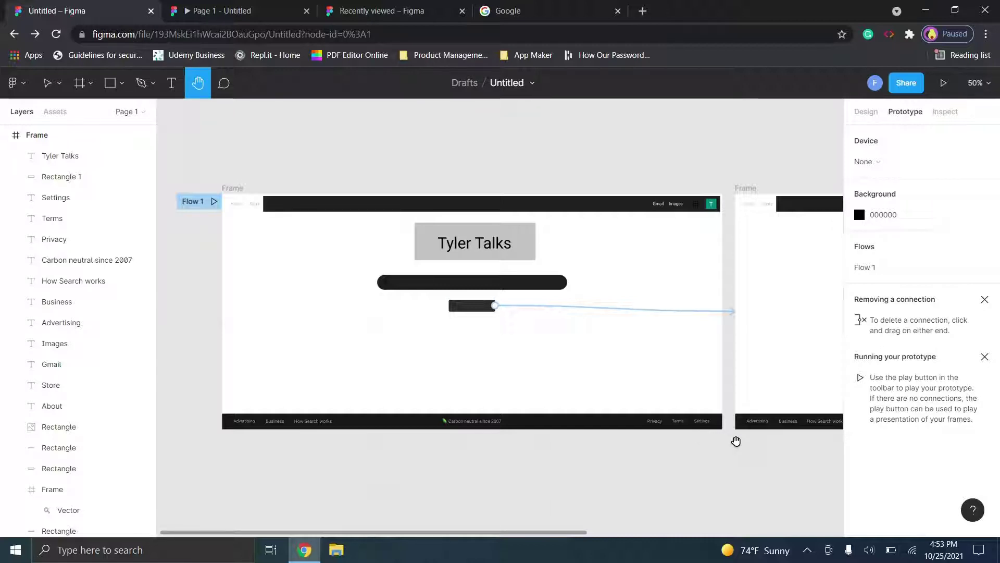
drag(730, 440, 768, 426)
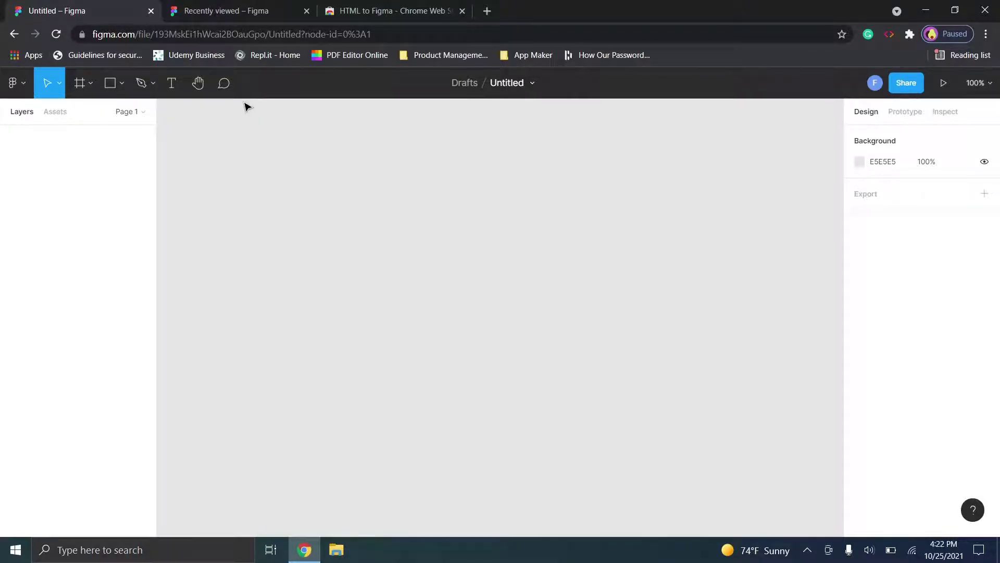
click(382, 10)
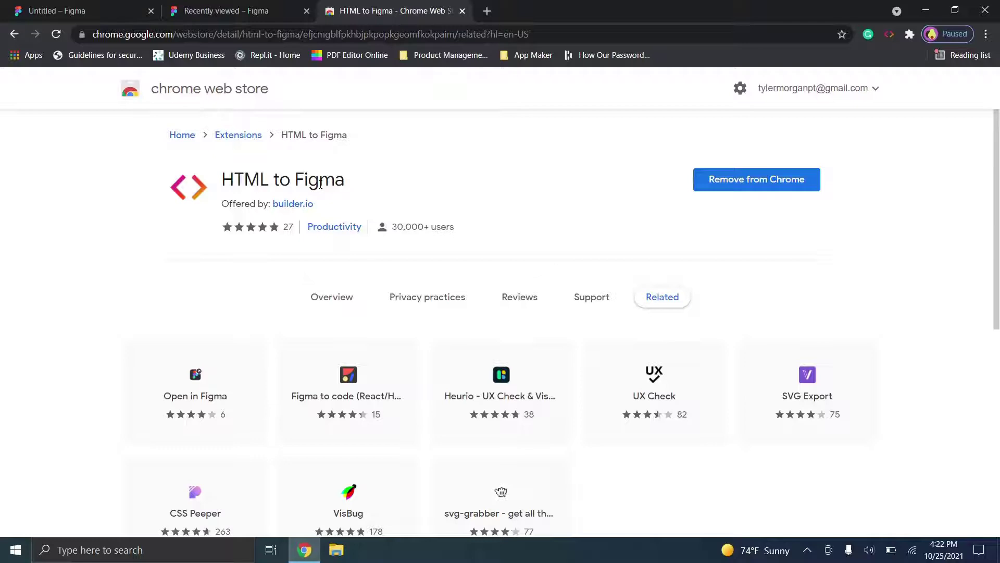
click(37, 4)
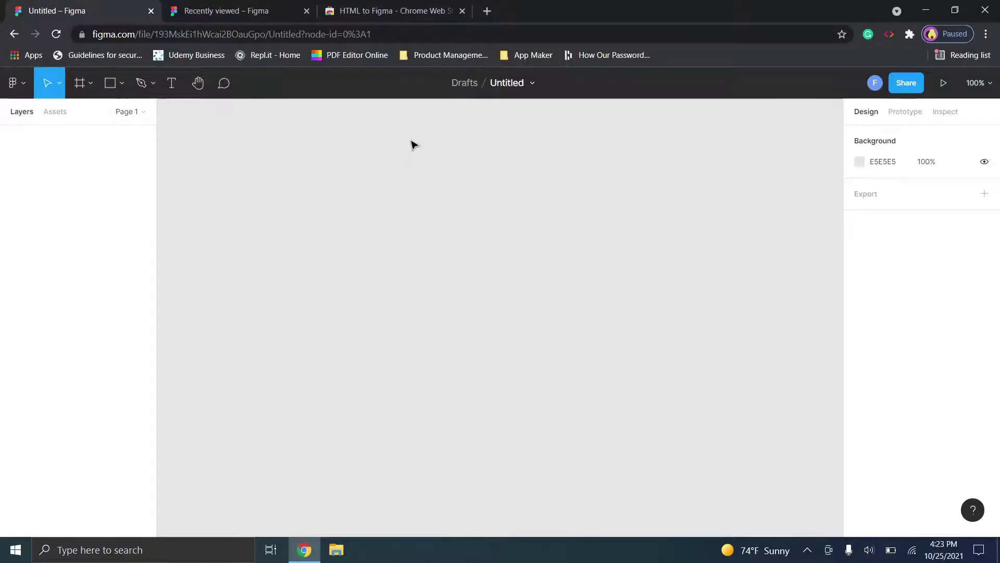
click(250, 11)
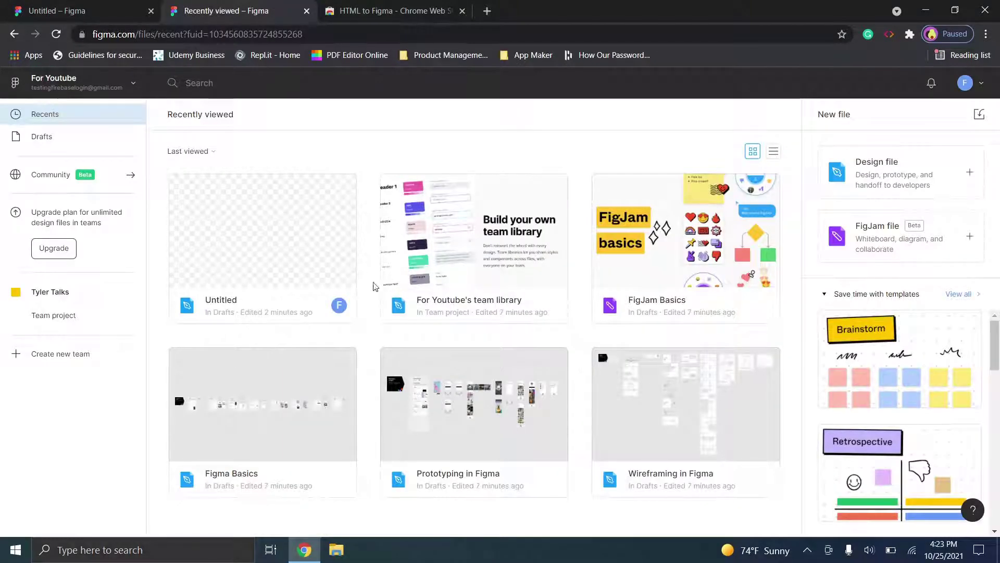
click(904, 177)
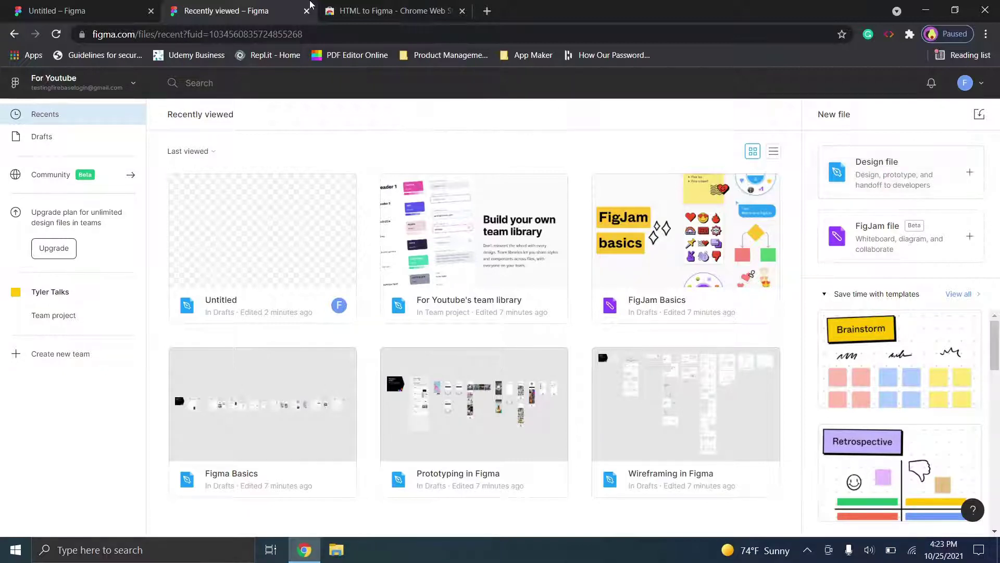
click(86, 8)
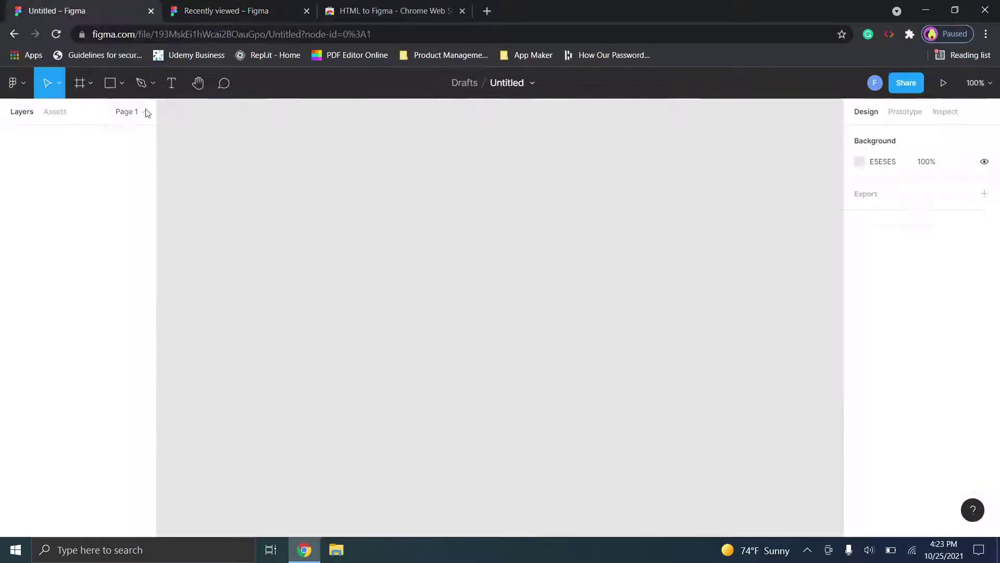
click(218, 7)
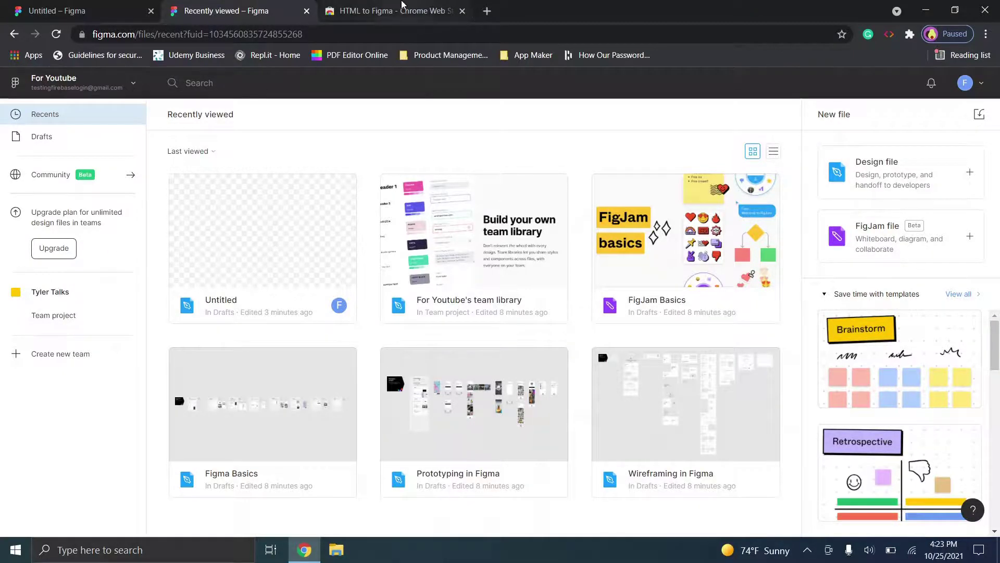
click(401, 8)
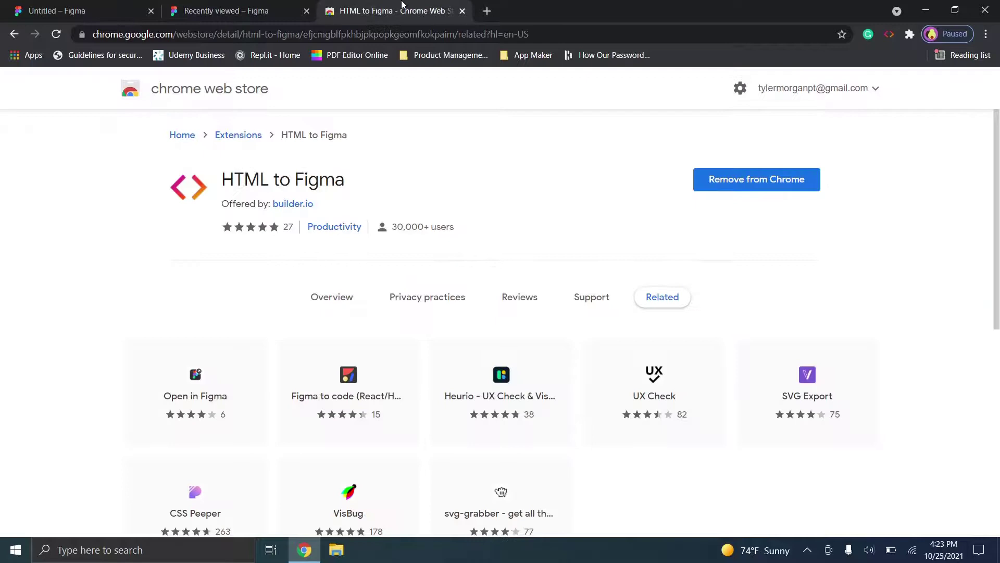
click(91, 6)
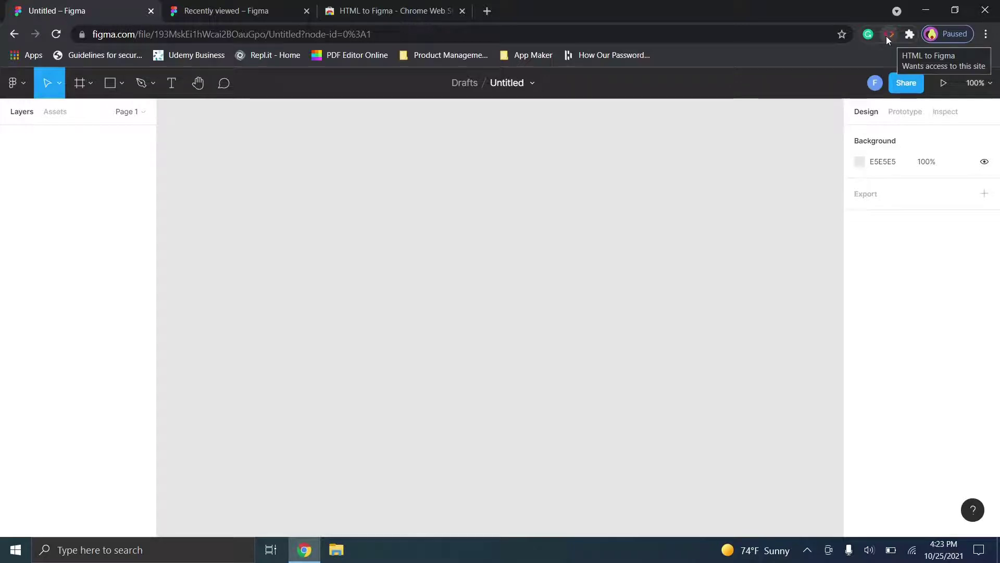
Draw Rectangle 1, a 267×198 box with C4C4C4 fill, left of the canvas centre.
click(91, 86)
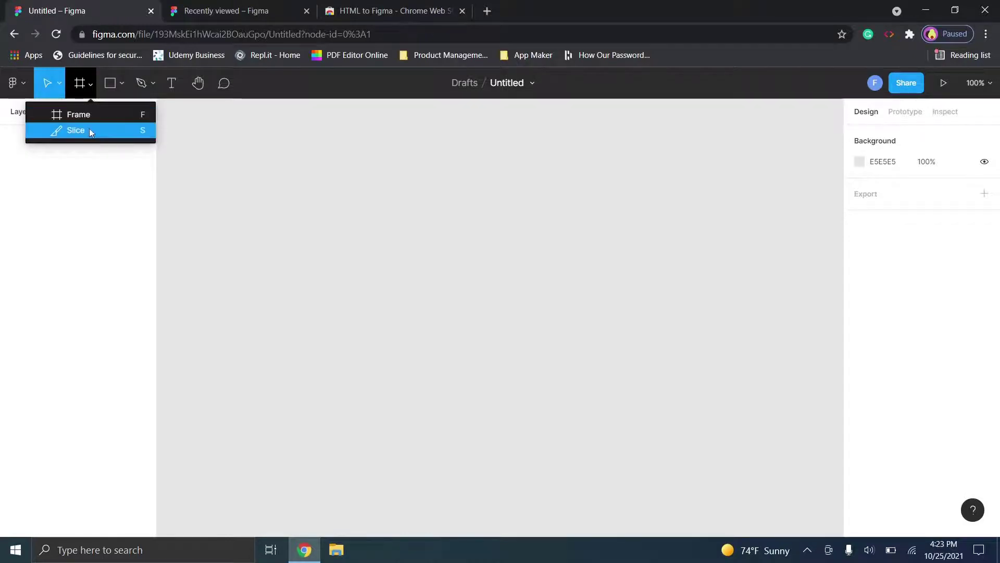
click(110, 87)
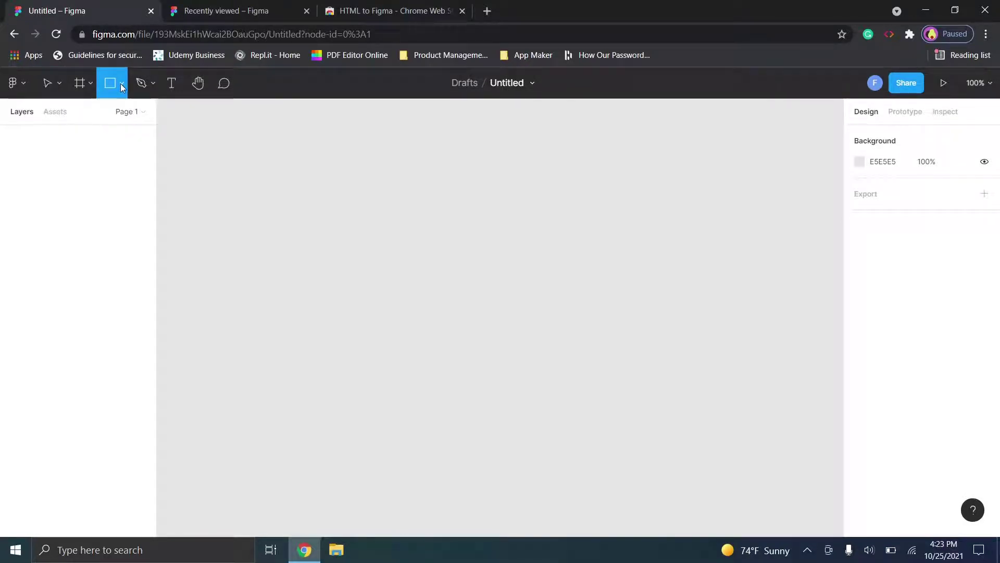
click(122, 85)
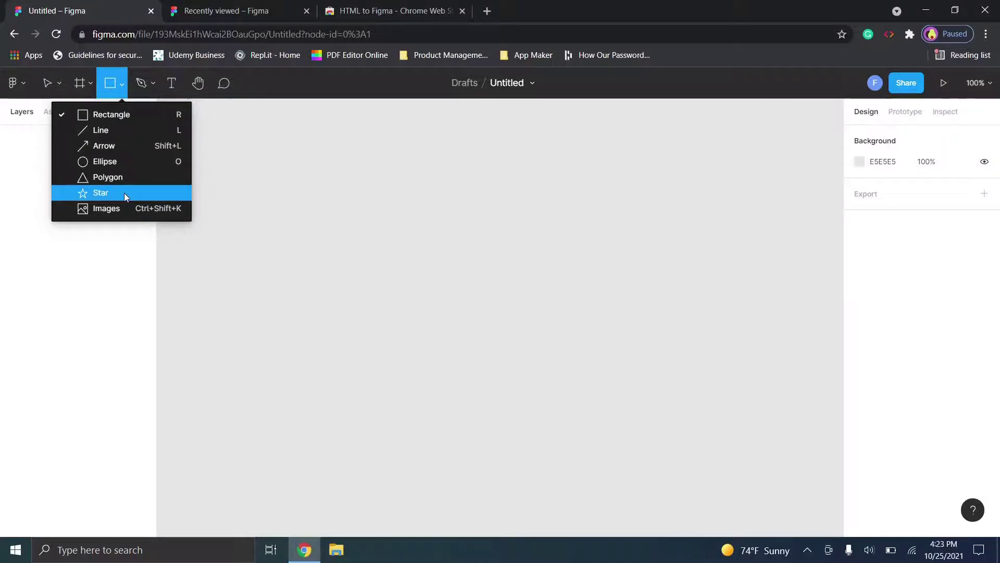
click(121, 117)
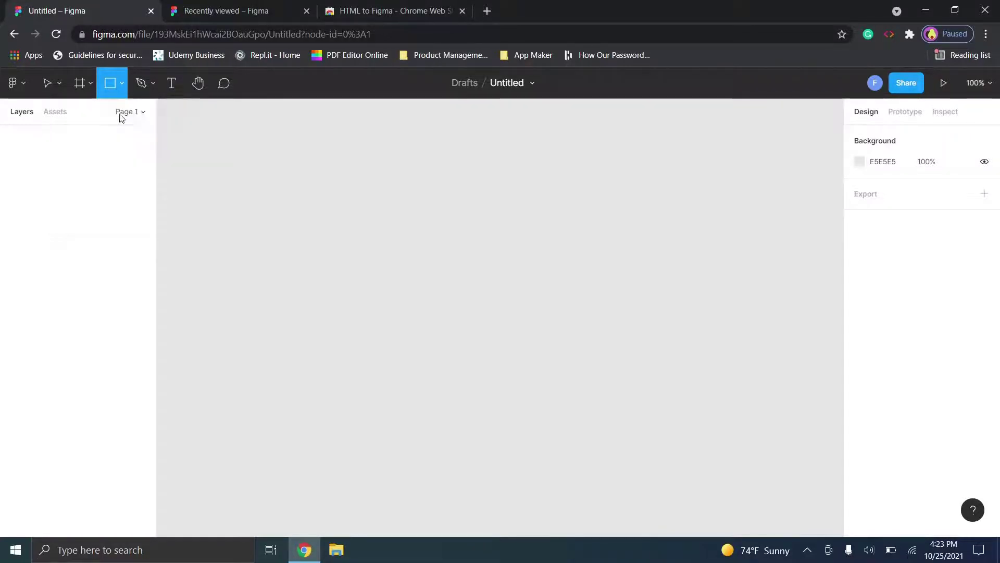
mouse_move(312, 226)
mouse_down()
mouse_move(446, 301)
mouse_move(452, 336)
mouse_move(486, 355)
mouse_up()
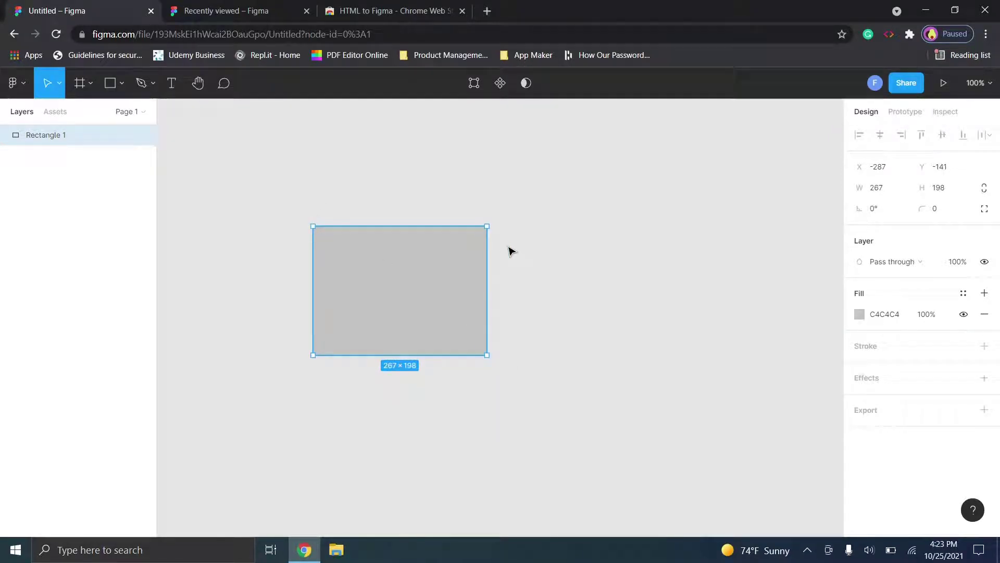
drag(531, 228, 685, 364)
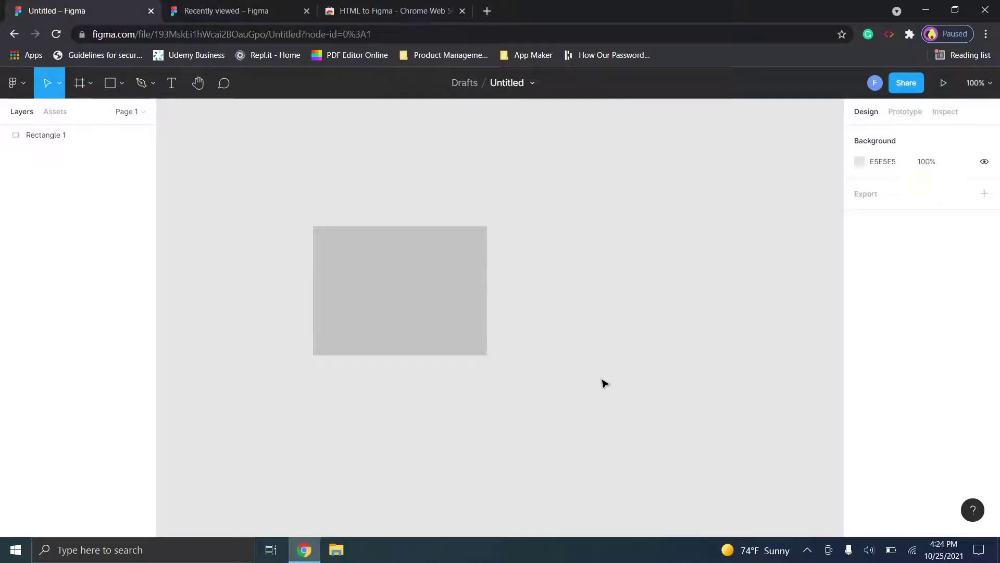
click(405, 255)
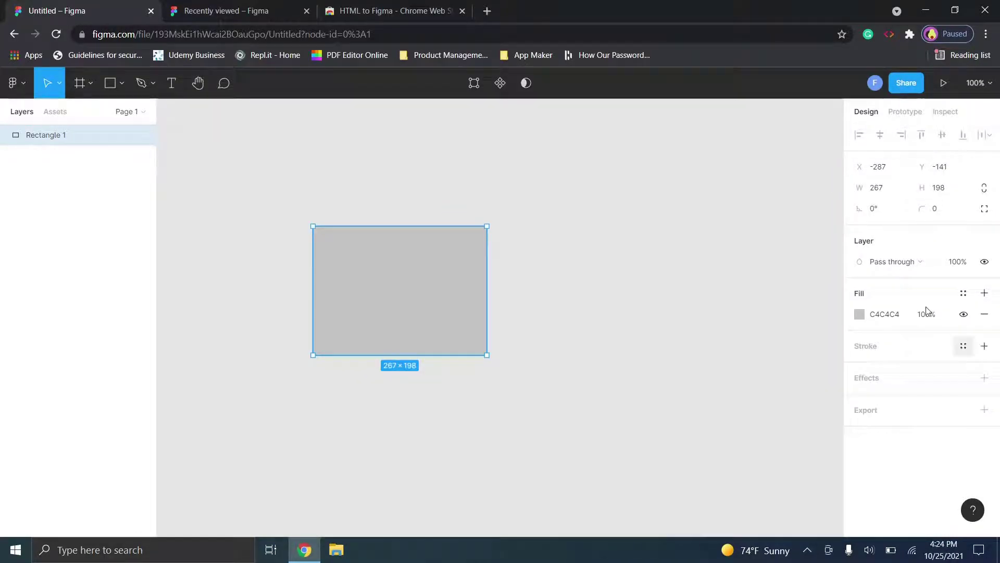
Change the rectangle's fill colour to pink-red E36A6A.
click(897, 317)
click(862, 314)
click(863, 314)
click(862, 315)
click(795, 262)
drag(828, 240, 771, 233)
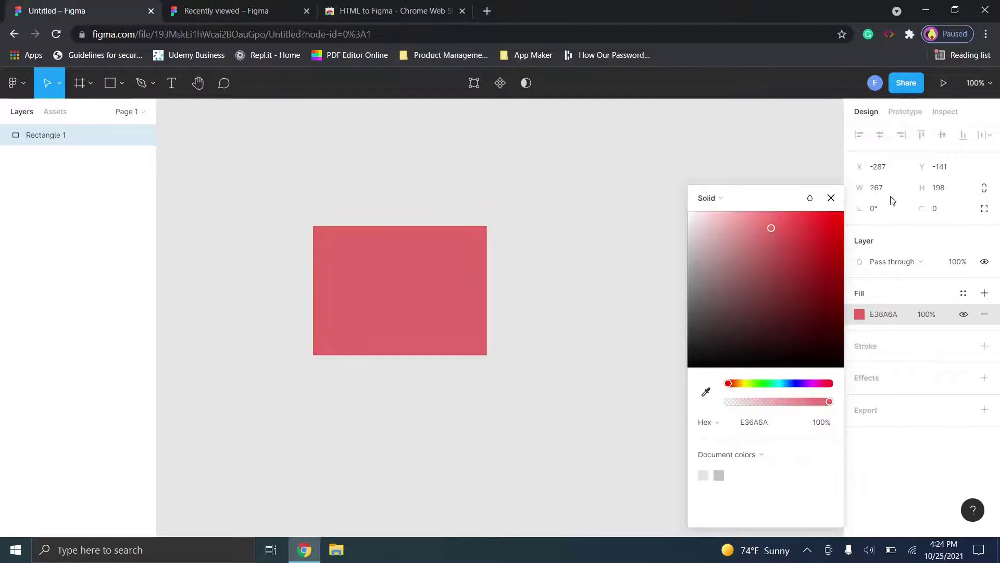
click(831, 198)
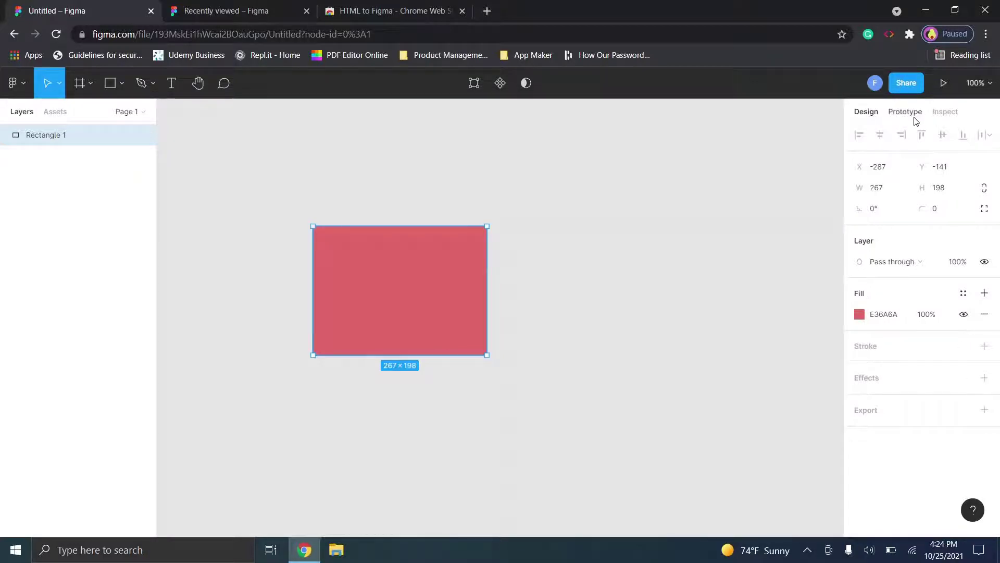
Check the rectangle's Prototype and Inspect panels, then return to Design.
click(892, 113)
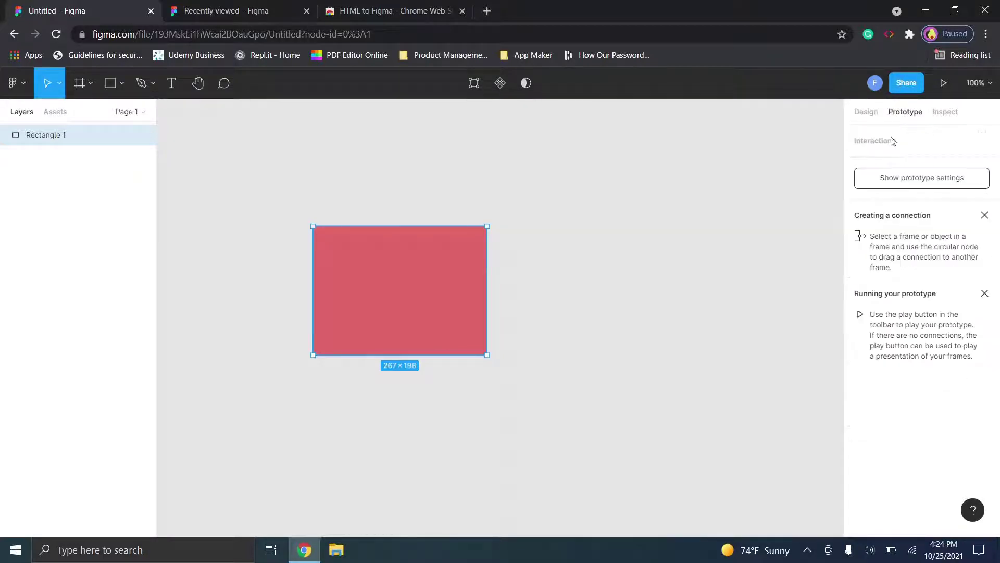
click(944, 114)
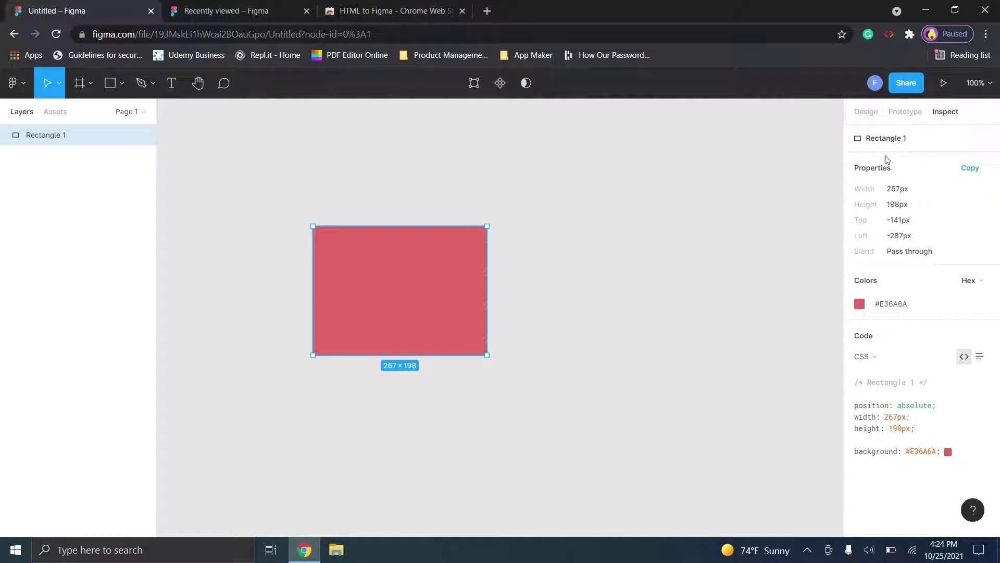
click(866, 112)
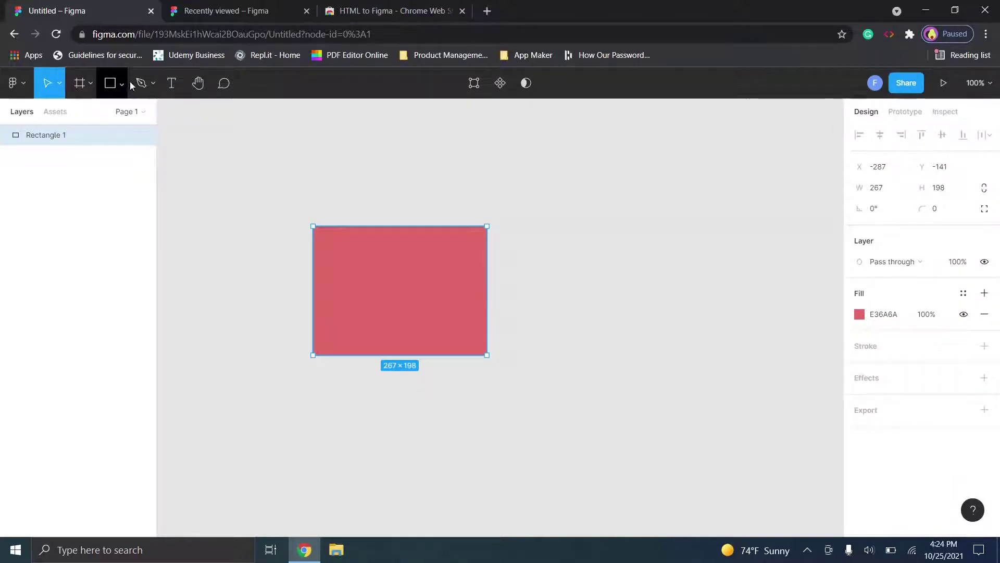
Draw a thin multi-point pen path across the red rectangle.
click(149, 84)
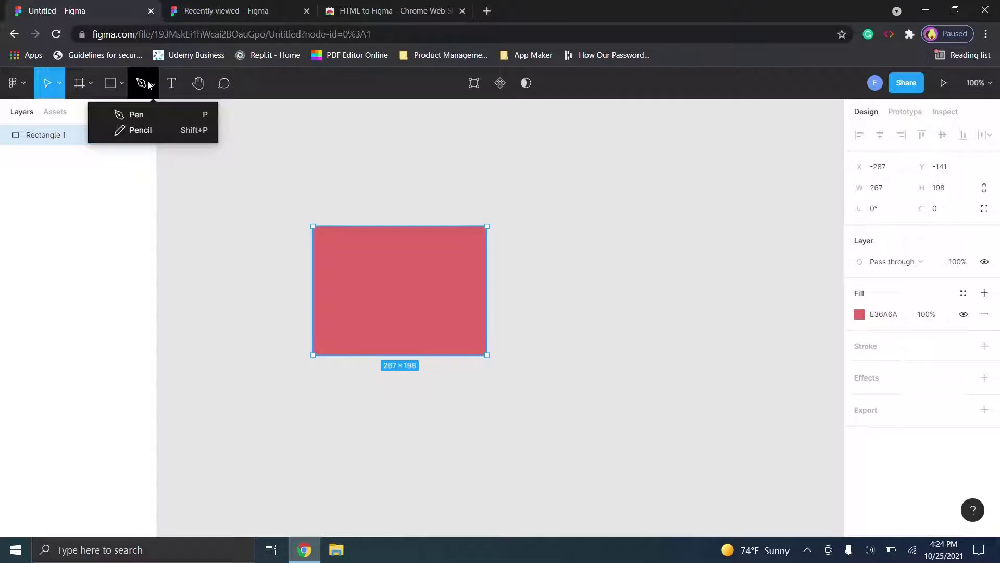
click(157, 115)
click(366, 260)
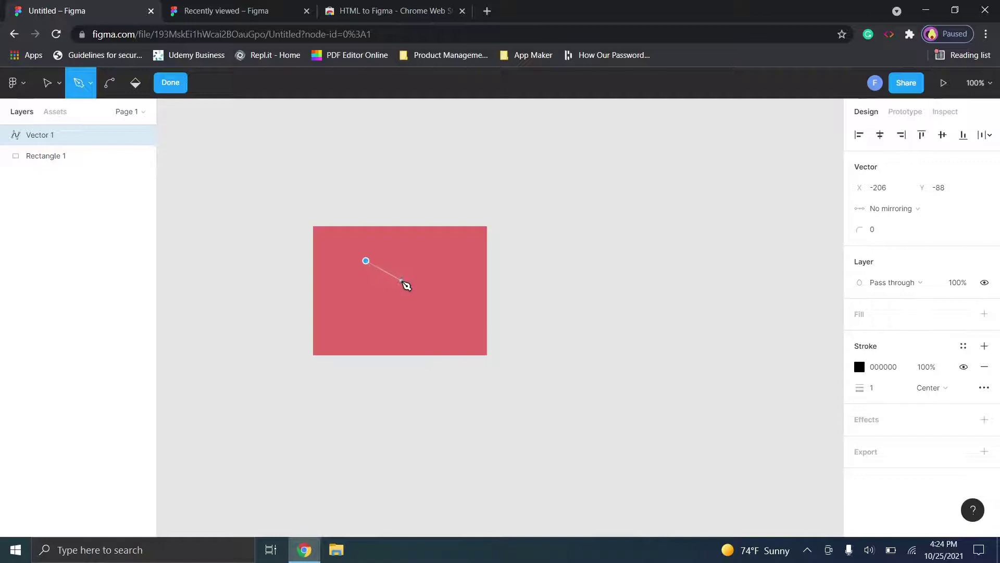
drag(349, 278, 430, 324)
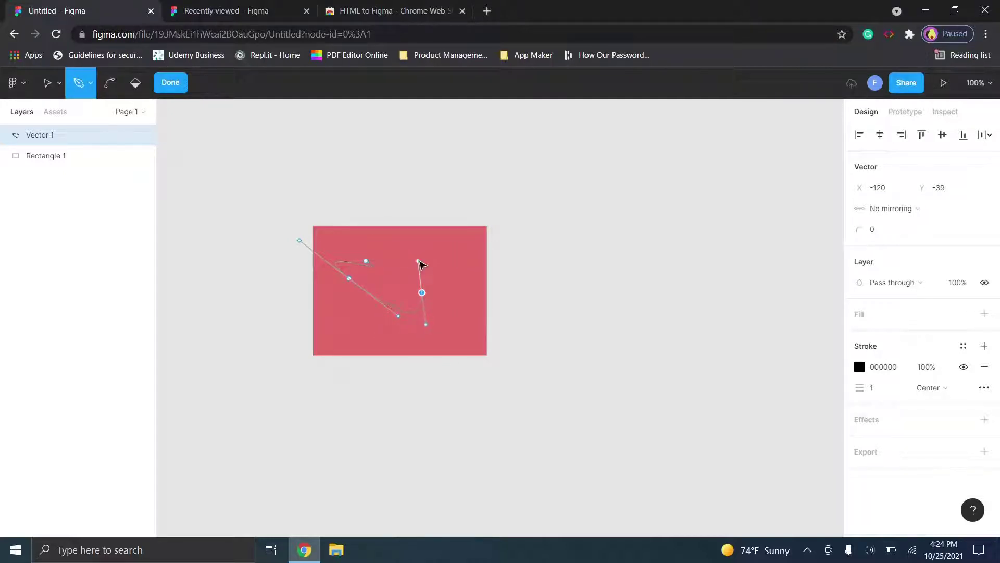
click(461, 260)
click(461, 292)
click(454, 326)
click(471, 270)
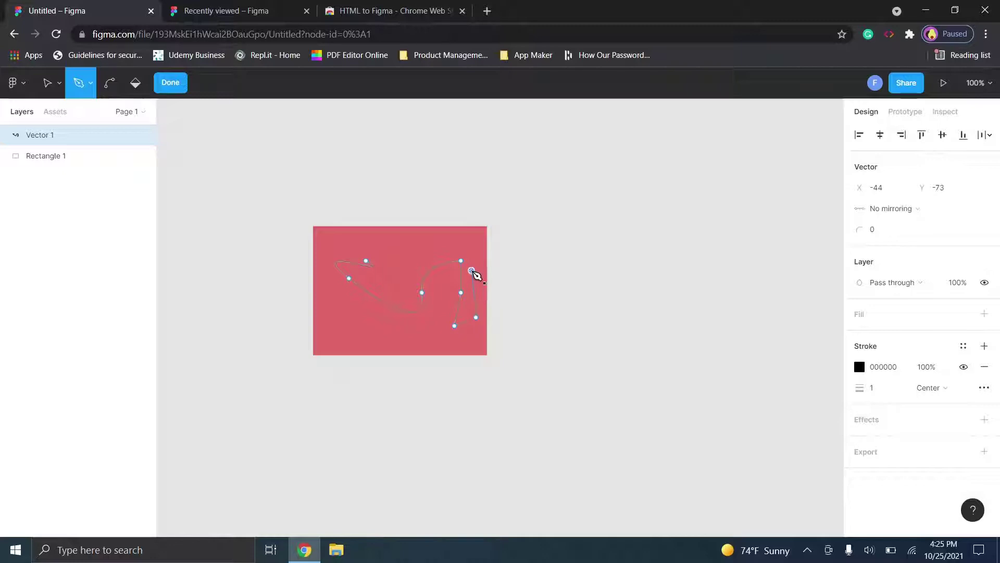
click(445, 251)
click(422, 257)
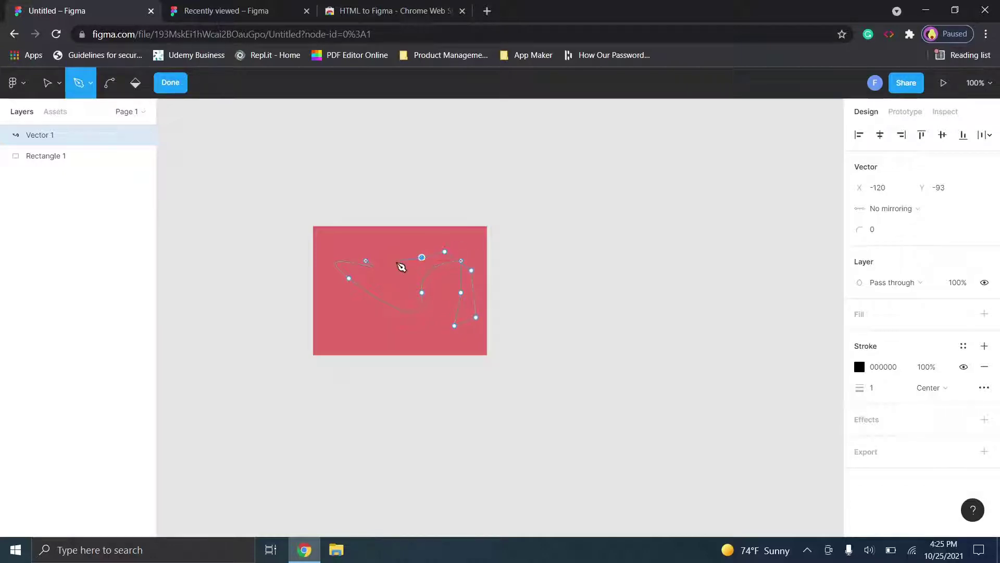
click(167, 88)
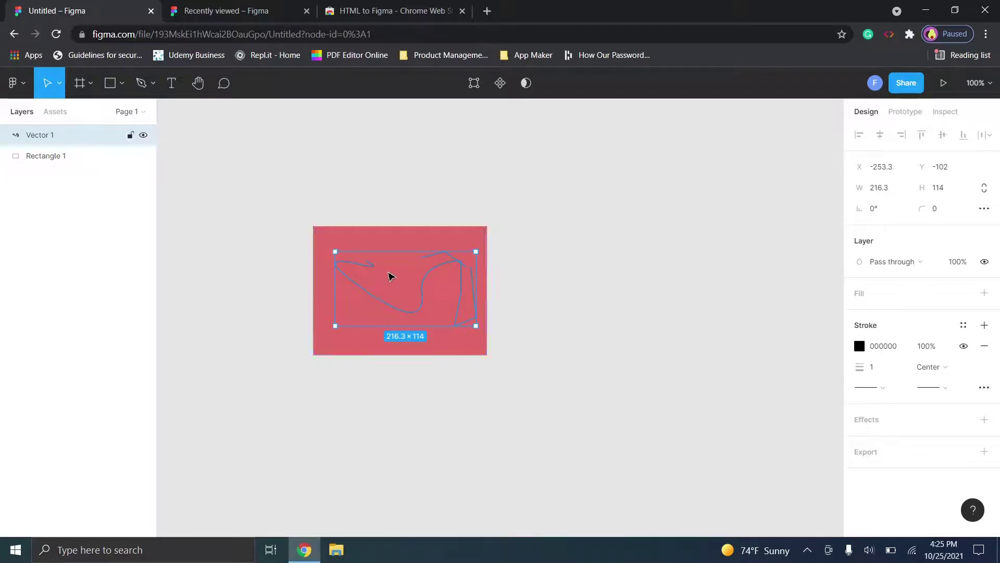
Draw a thicker freehand pencil stroke across the red rectangle.
click(153, 84)
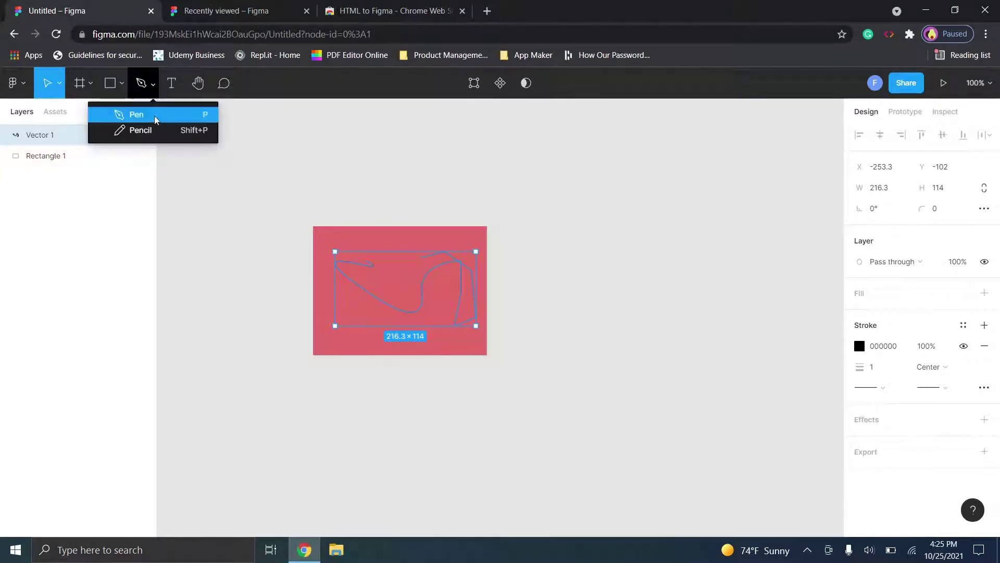
click(156, 132)
mouse_move(358, 241)
mouse_down()
mouse_move(401, 259)
mouse_move(379, 284)
mouse_move(411, 269)
mouse_move(401, 257)
mouse_move(371, 258)
mouse_move(410, 251)
mouse_move(443, 271)
mouse_up()
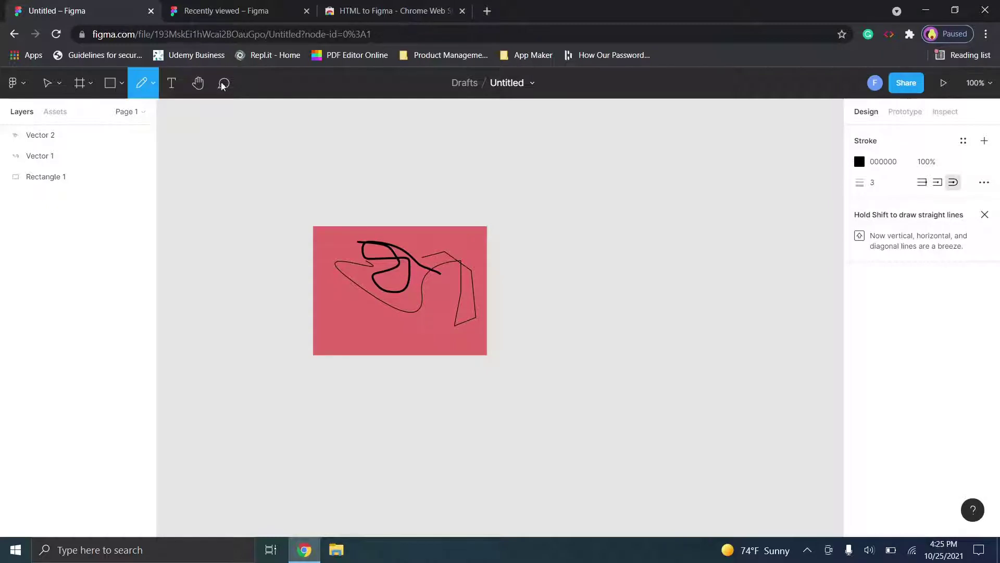
Add the text 'Hello!' in the lower part of the red rectangle.
click(172, 84)
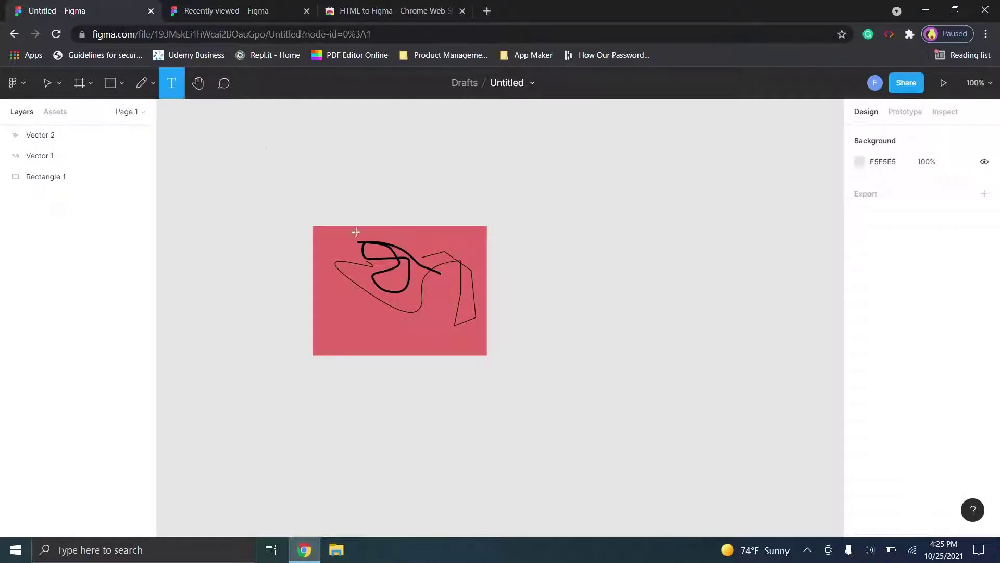
drag(359, 320, 450, 350)
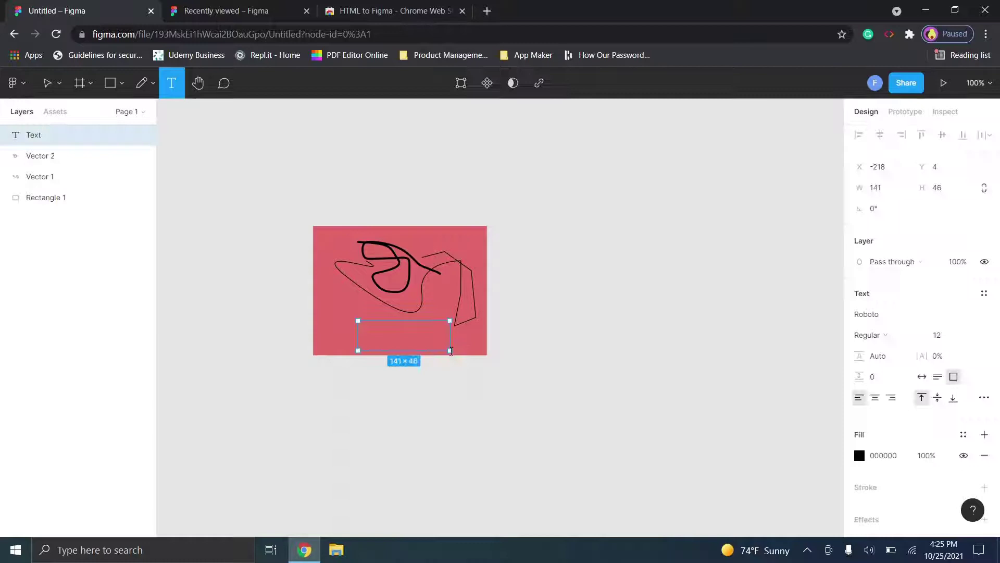
text(Hello!)
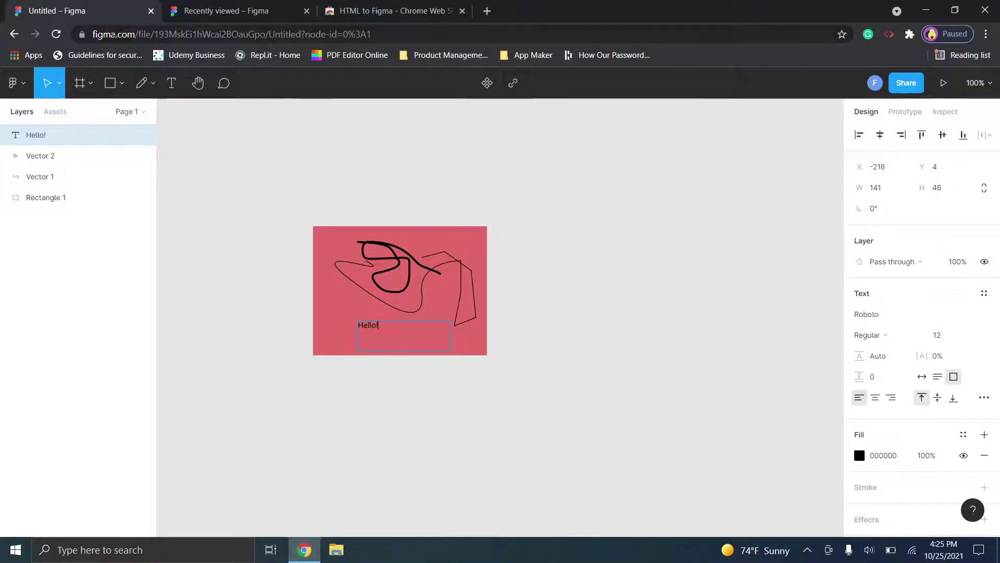
click(198, 83)
drag(359, 254, 477, 290)
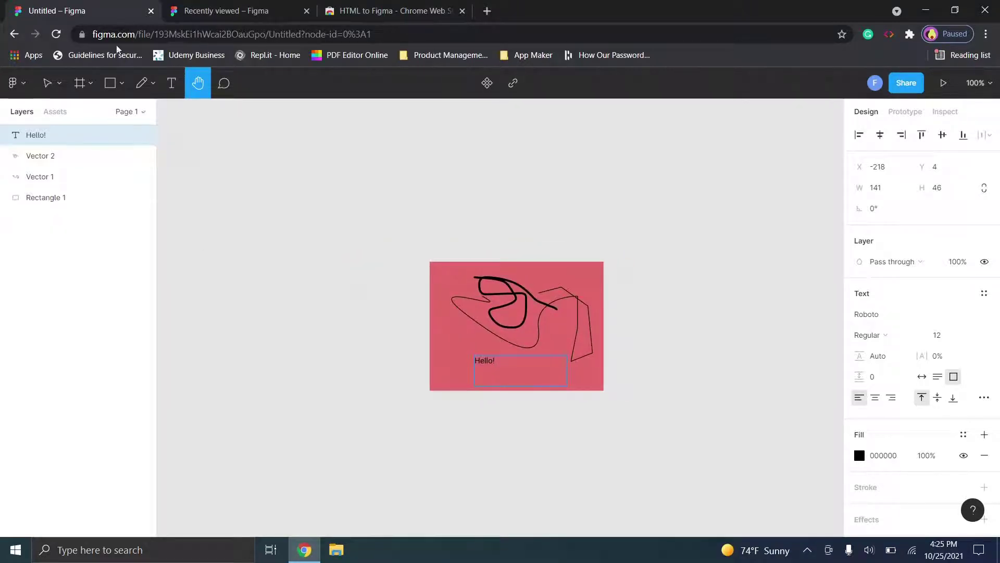
Draw a grey 201×63 rectangle up and left of the red rectangle.
click(106, 85)
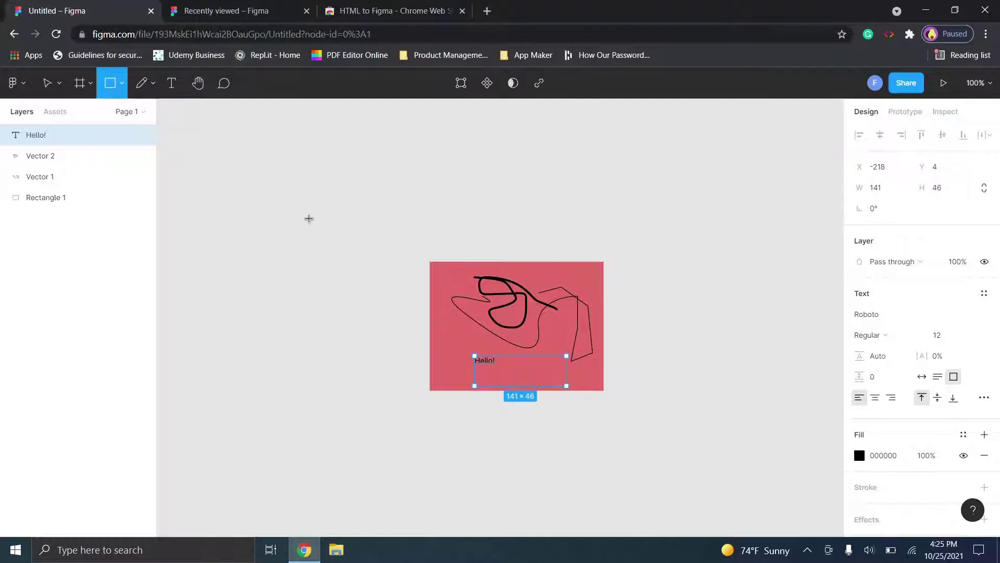
drag(218, 170, 350, 212)
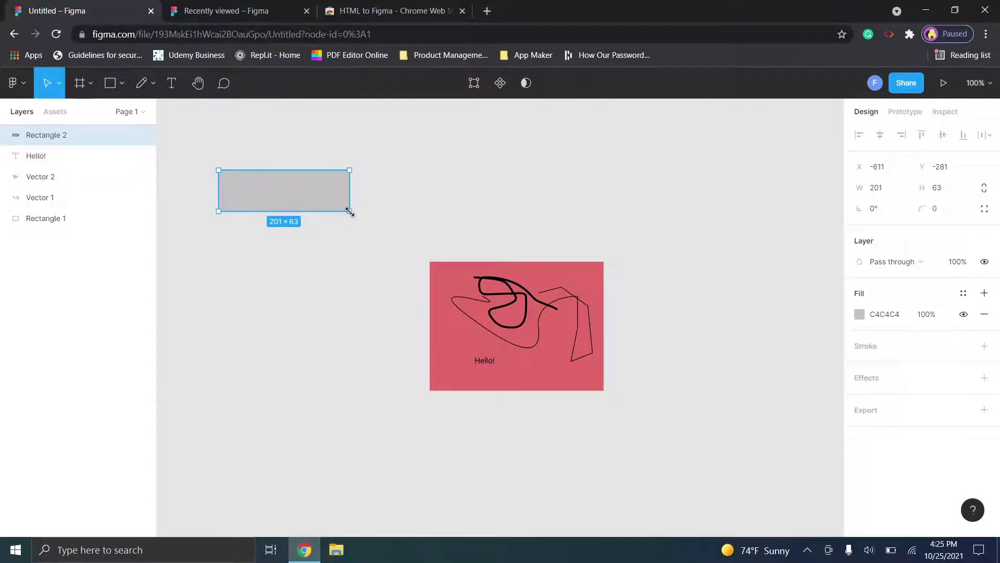
click(322, 389)
drag(328, 279, 238, 131)
mouse_move(288, 186)
mouse_down()
mouse_move(243, 239)
mouse_move(331, 159)
mouse_move(306, 181)
mouse_up()
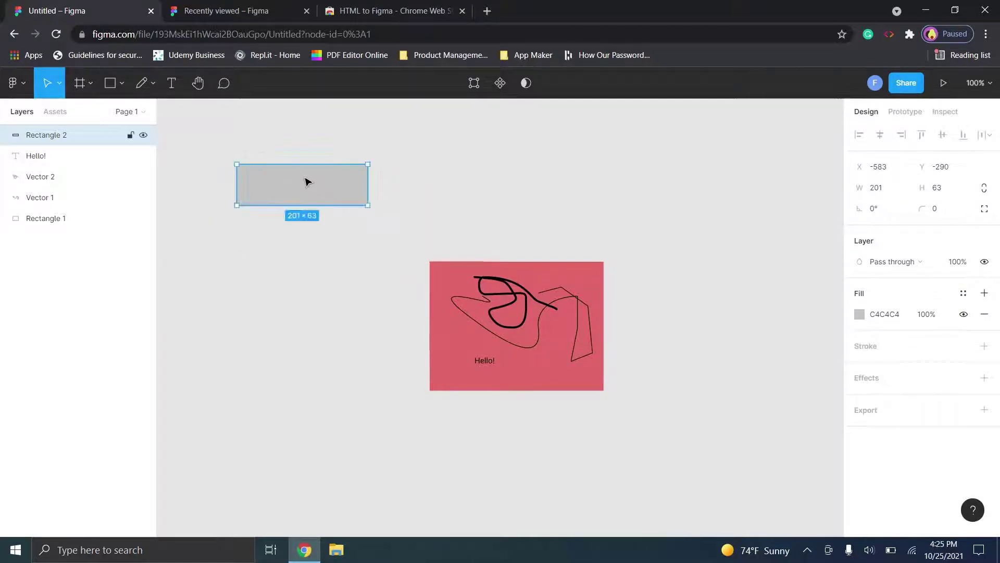
click(198, 83)
drag(389, 327, 464, 370)
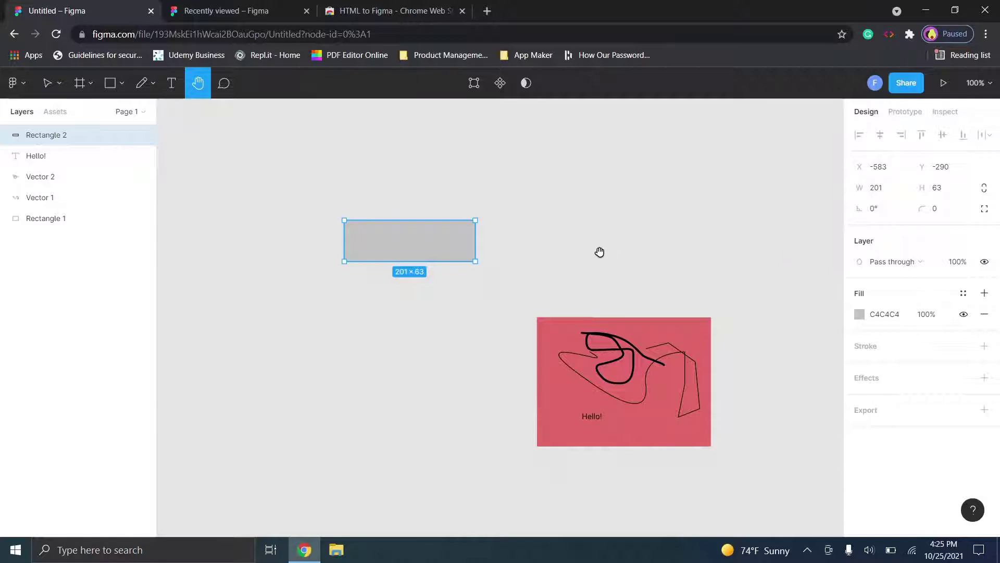
click(19, 84)
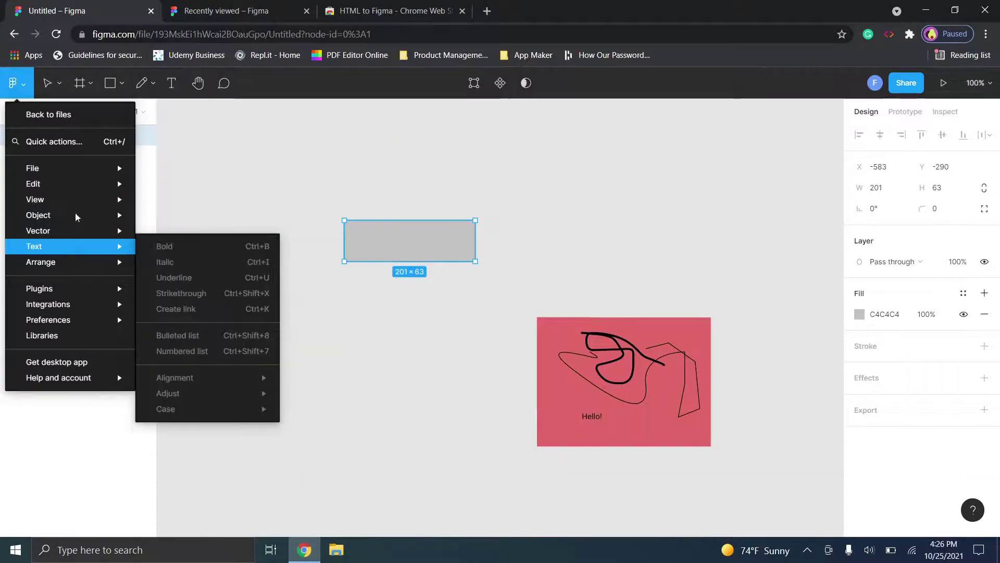
mouse_move(74, 189)
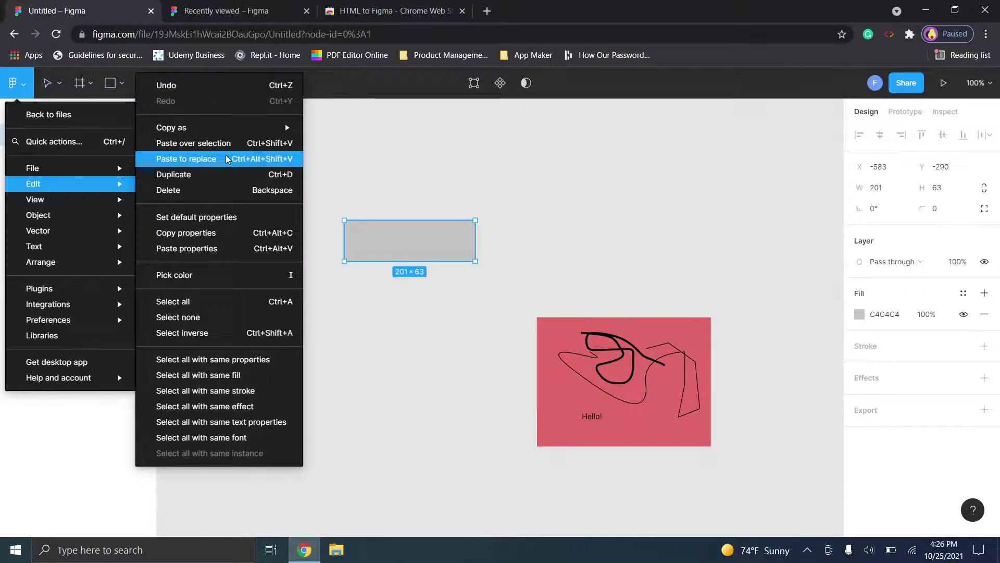
mouse_move(45, 228)
mouse_move(51, 201)
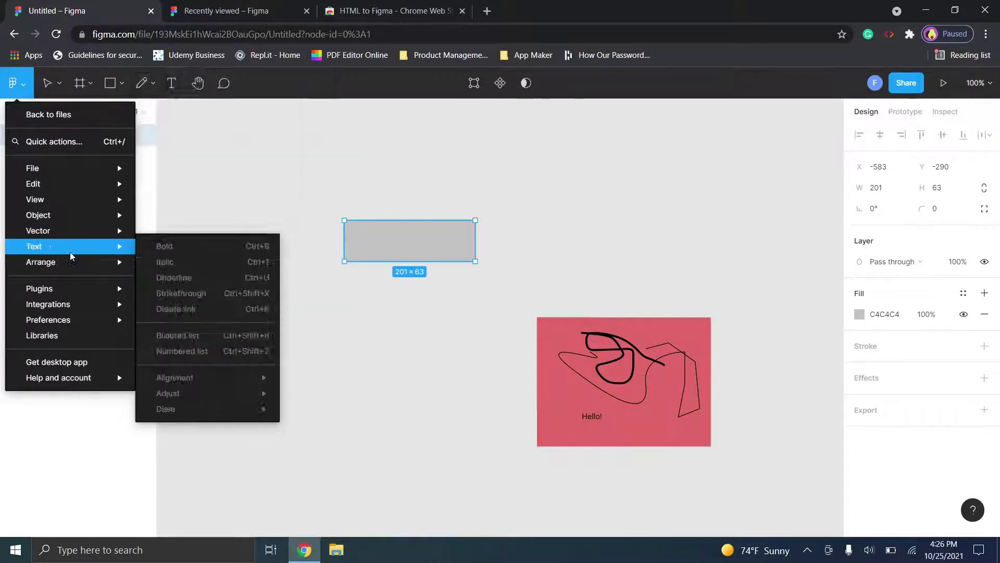
mouse_move(73, 290)
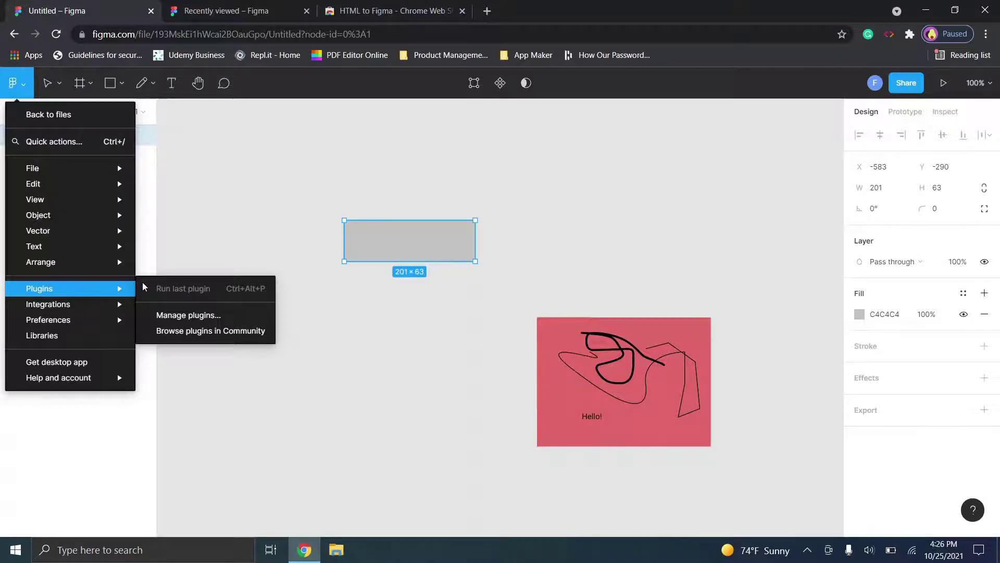
mouse_move(64, 319)
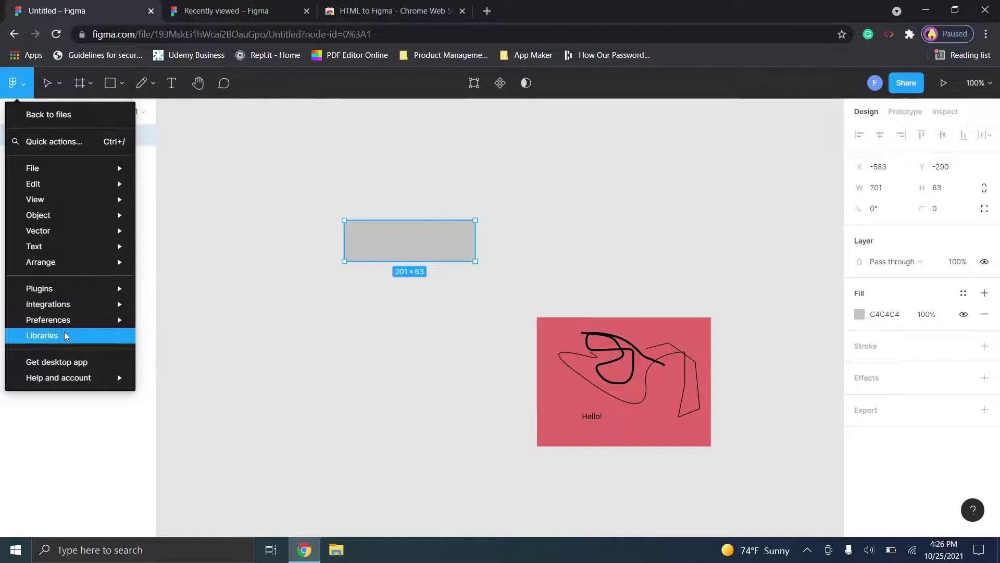
click(377, 311)
key(h)
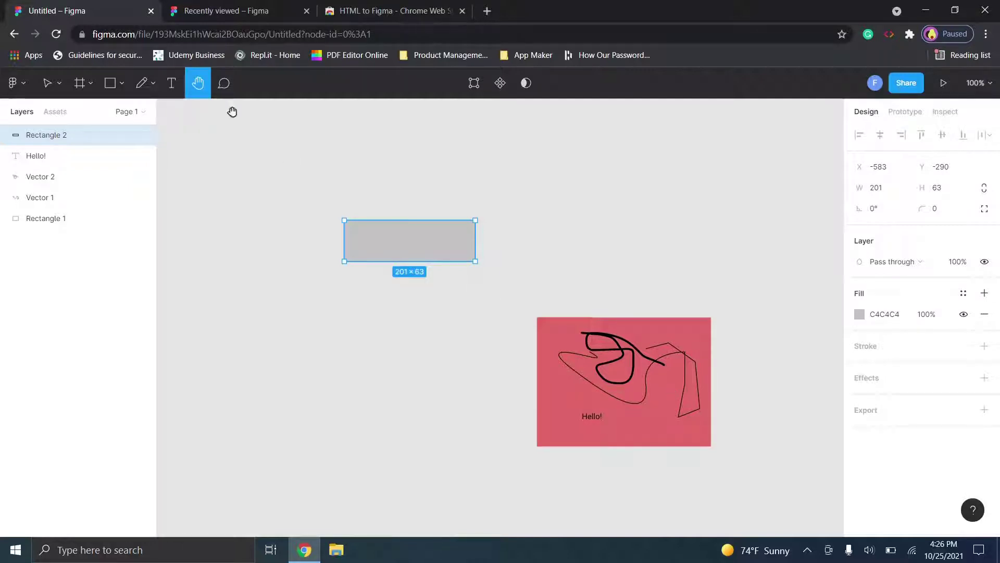
With the Move tool, marquee-select all five objects on the canvas.
click(48, 87)
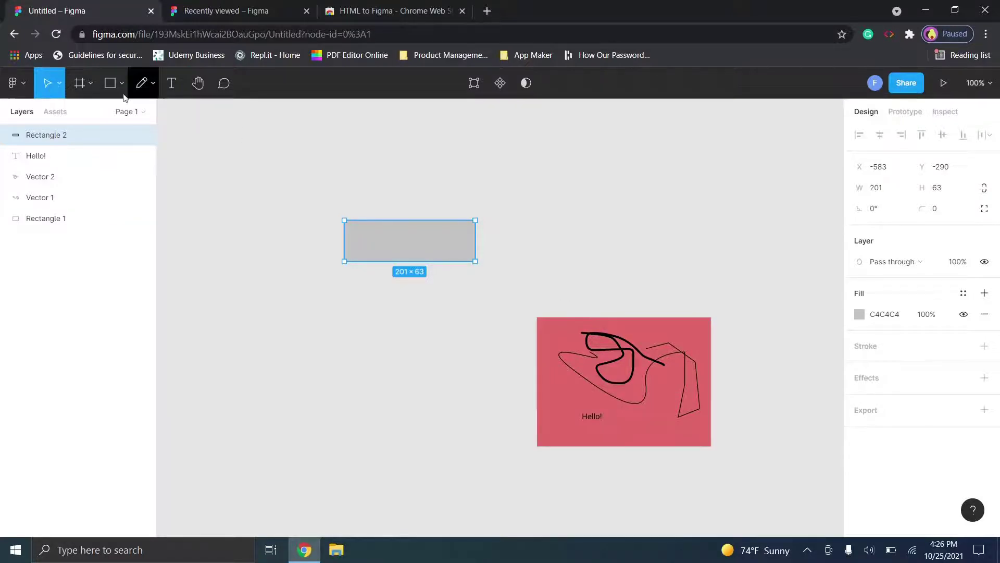
click(59, 87)
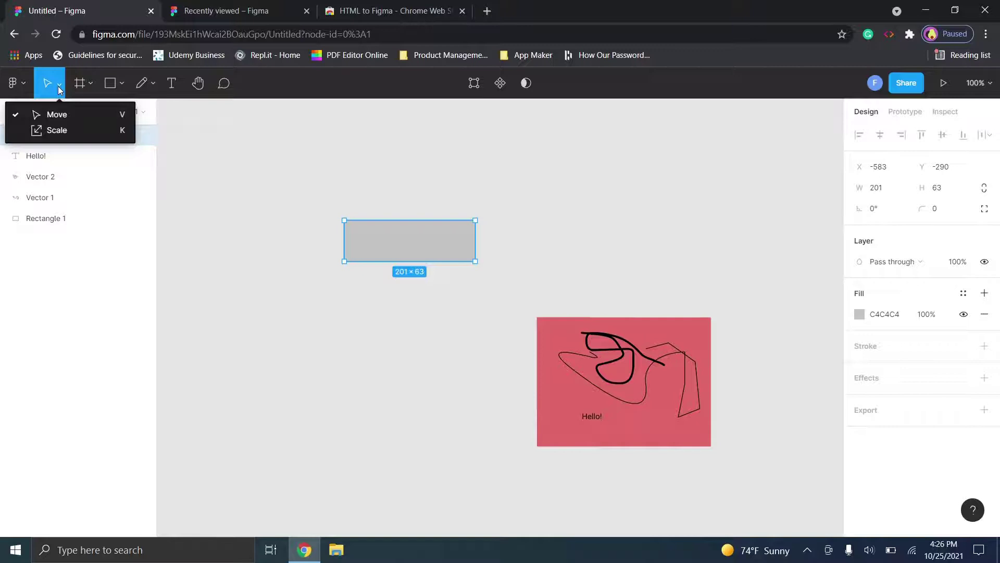
click(59, 87)
drag(717, 462, 320, 167)
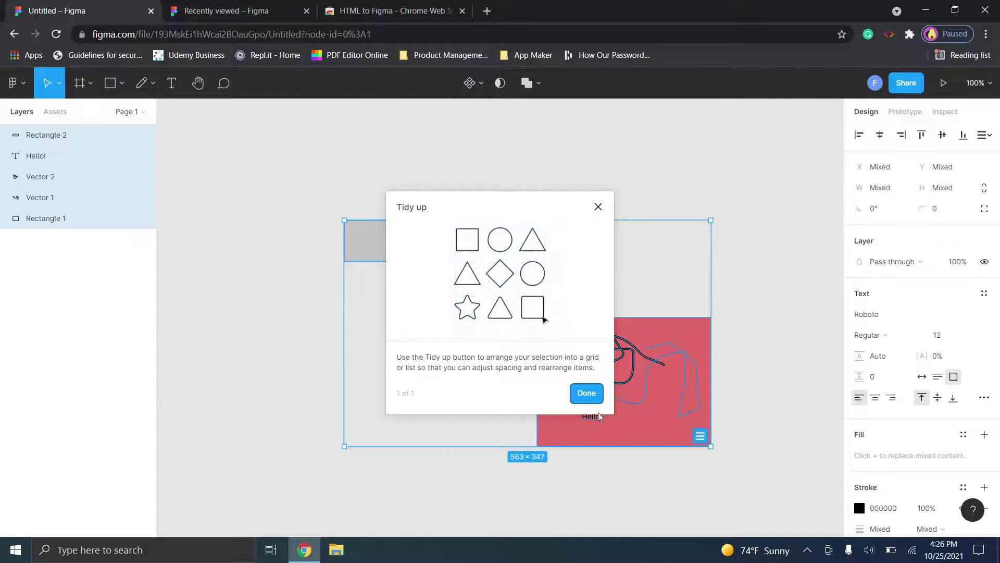
Shift the objects, move and resize the thick squiggle, then select all five layers and delete them.
click(594, 397)
drag(599, 376, 649, 384)
click(558, 390)
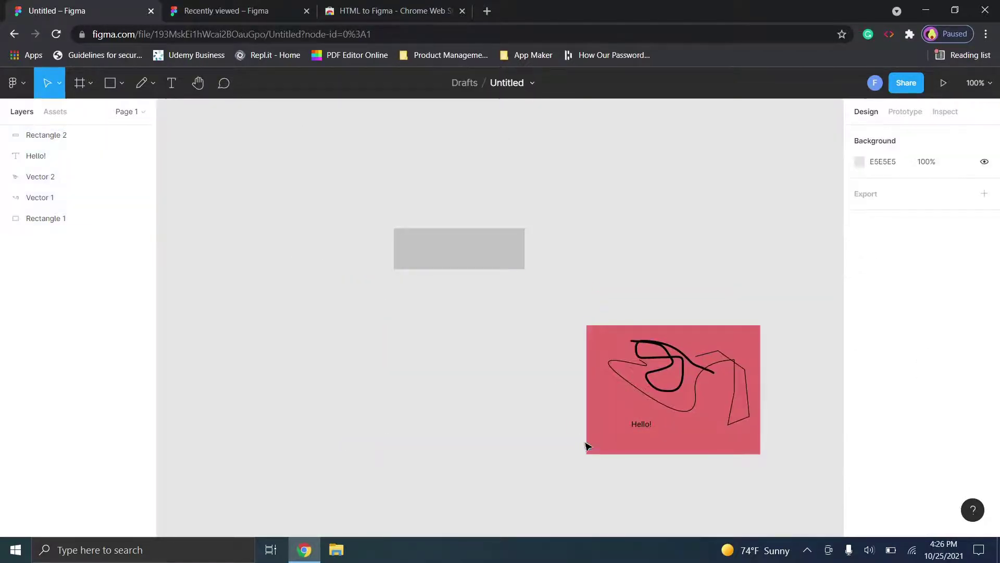
drag(685, 463, 384, 409)
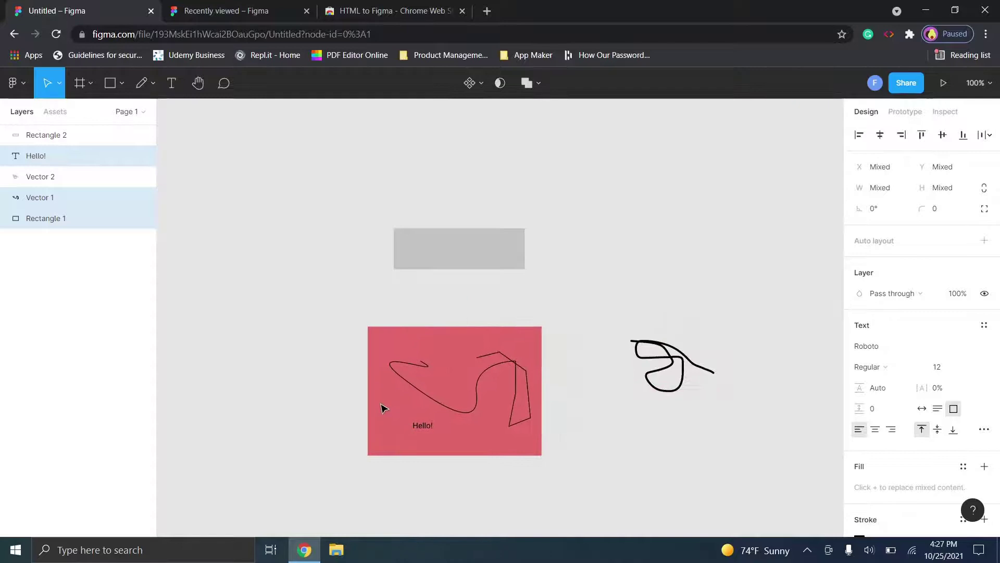
click(651, 367)
drag(657, 360, 626, 225)
mouse_move(680, 256)
mouse_down()
mouse_move(672, 252)
mouse_move(758, 353)
mouse_move(551, 313)
mouse_move(719, 289)
mouse_move(558, 269)
mouse_move(509, 179)
mouse_move(545, 151)
mouse_move(672, 201)
mouse_move(690, 267)
mouse_up()
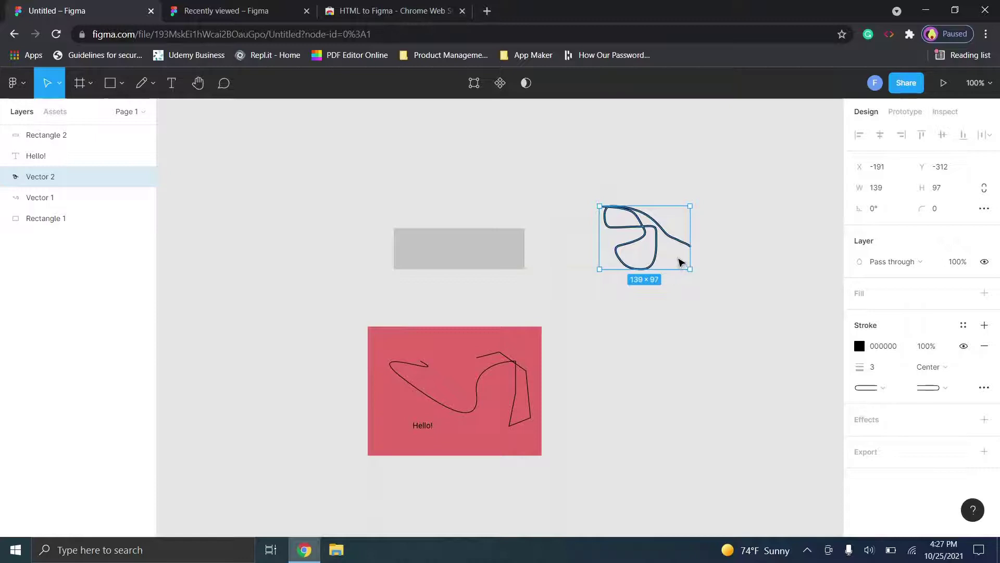
drag(775, 517, 380, 183)
key(Delete)
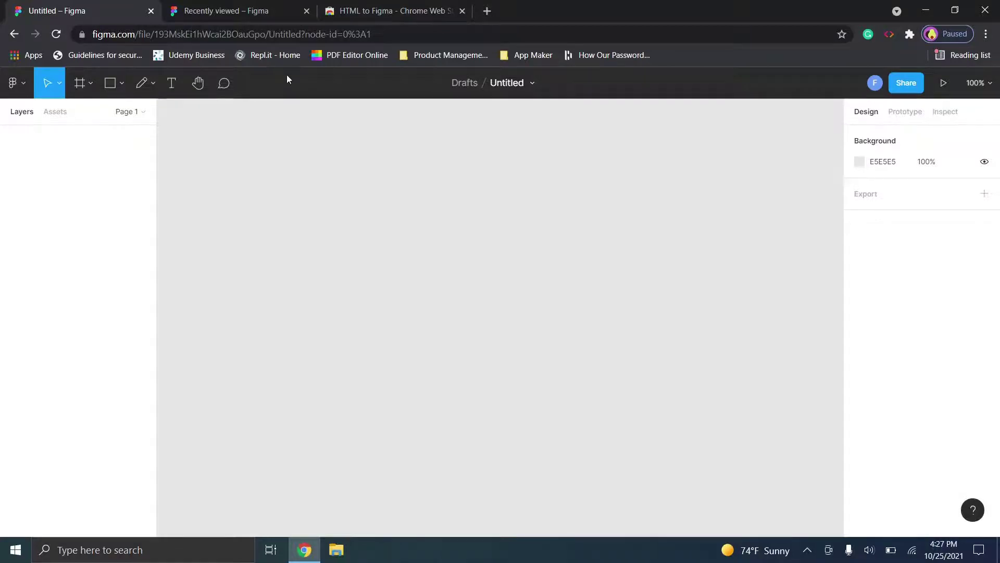
Load google.com in a new tab and capture it with HTML To Figma as page.builder.json.
click(485, 11)
text(goo)
key(Return)
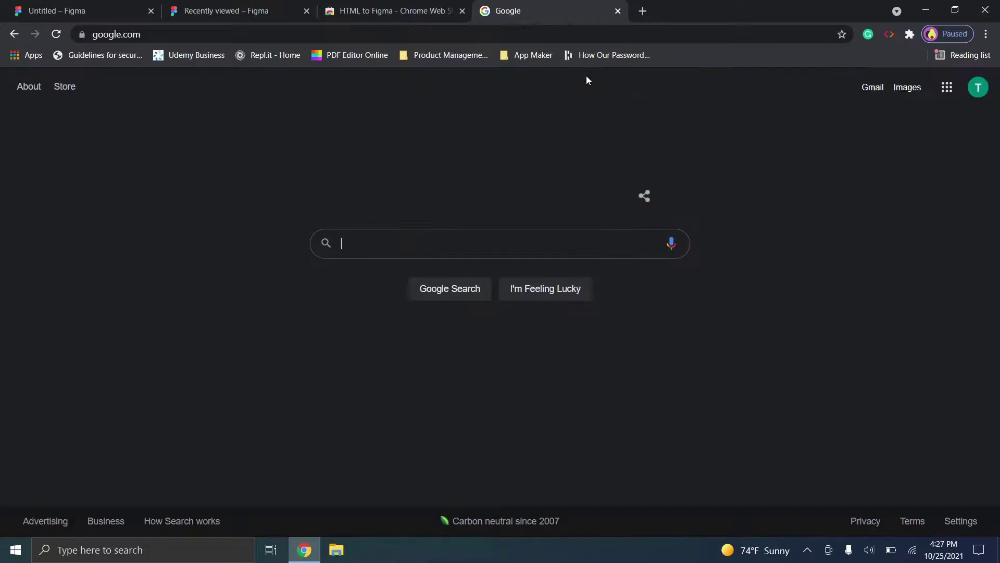
click(889, 34)
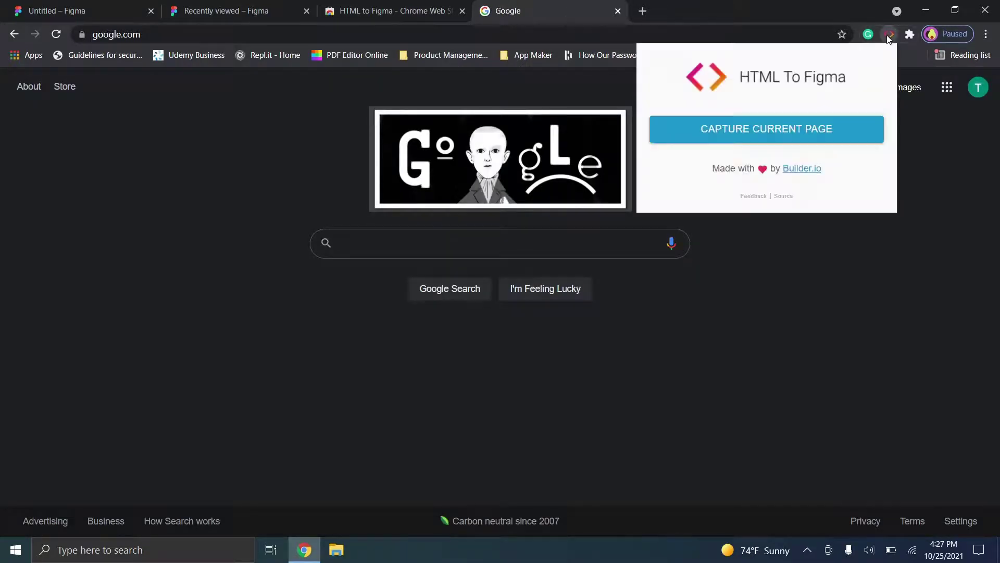
click(797, 139)
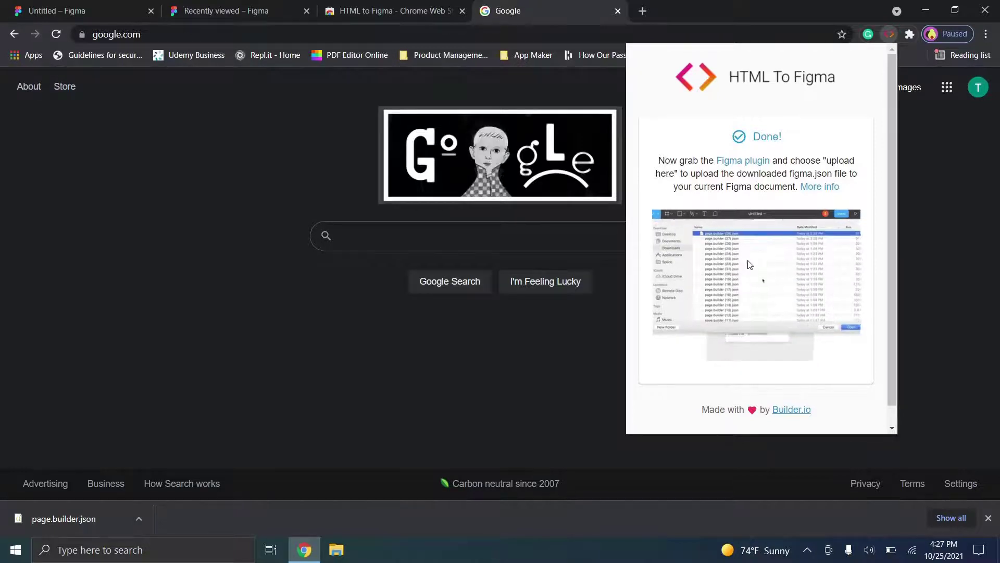
click(140, 6)
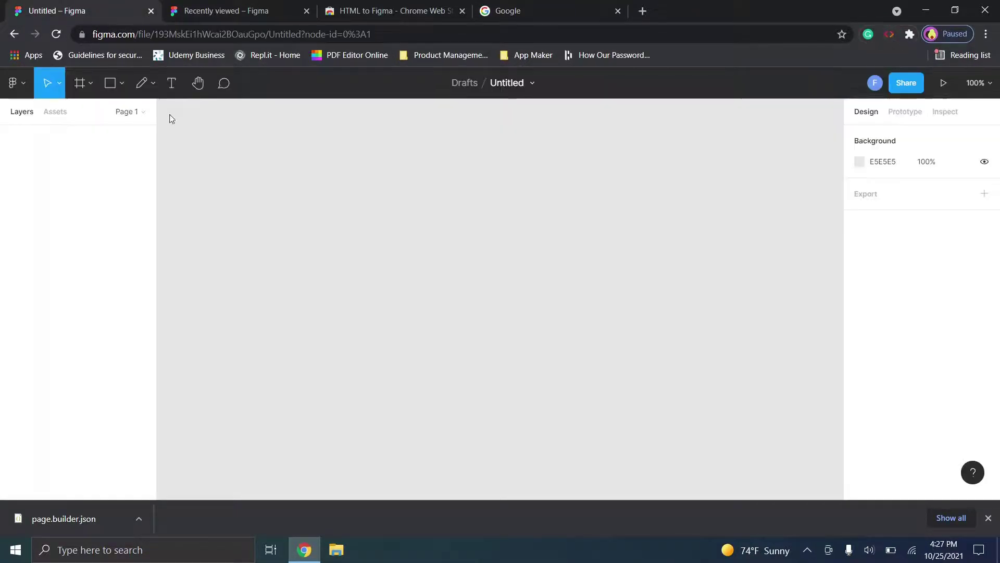
click(26, 88)
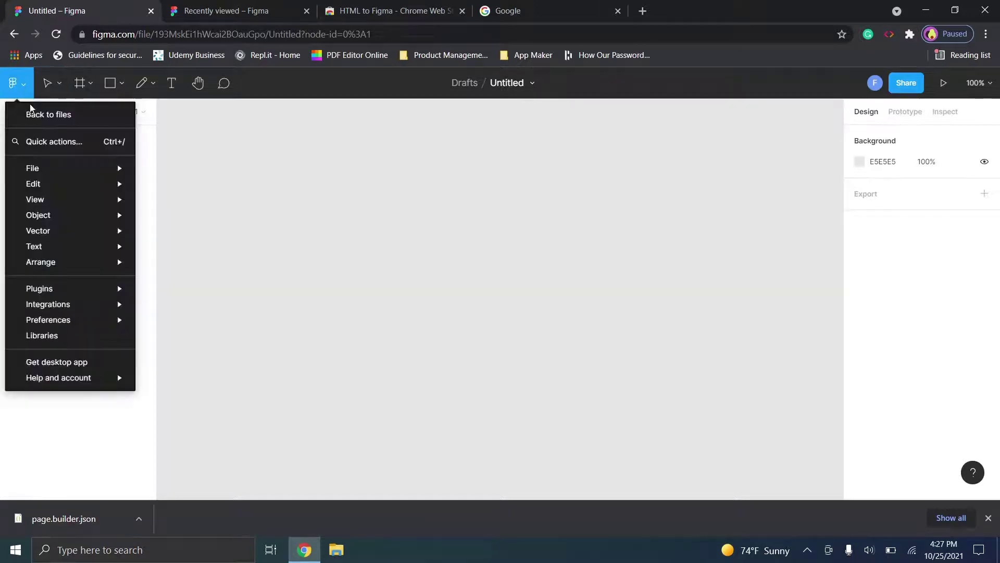
click(46, 142)
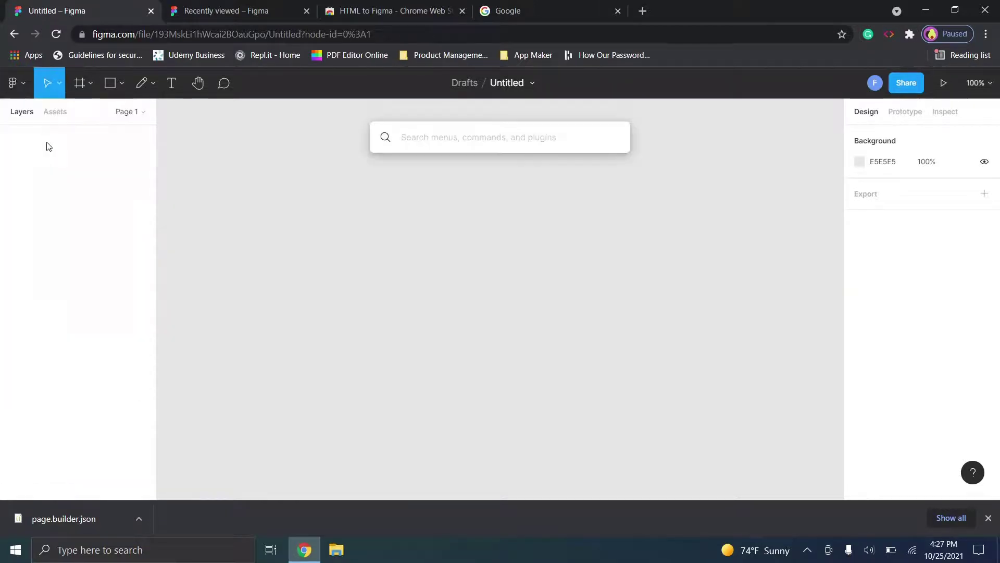
text(html)
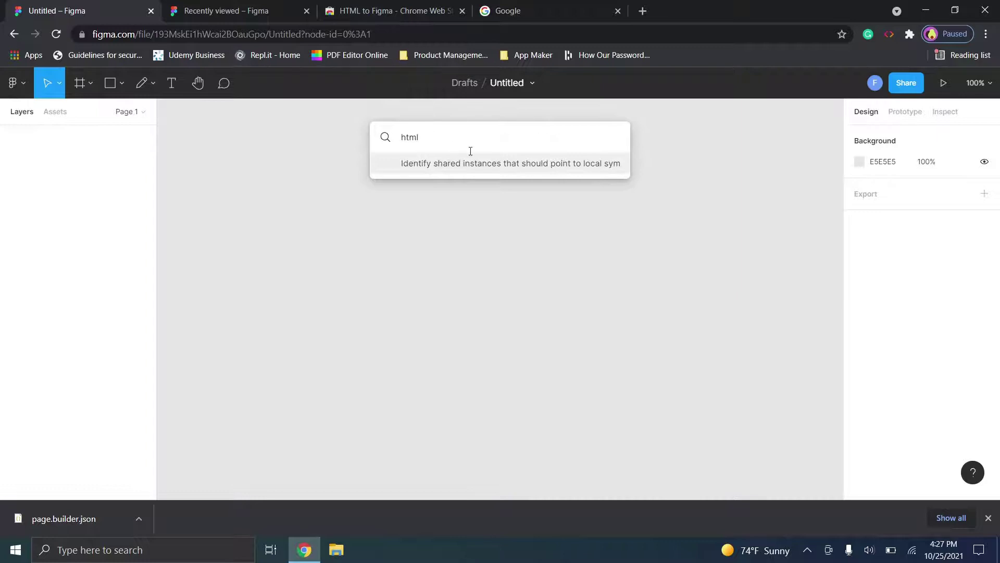
click(507, 165)
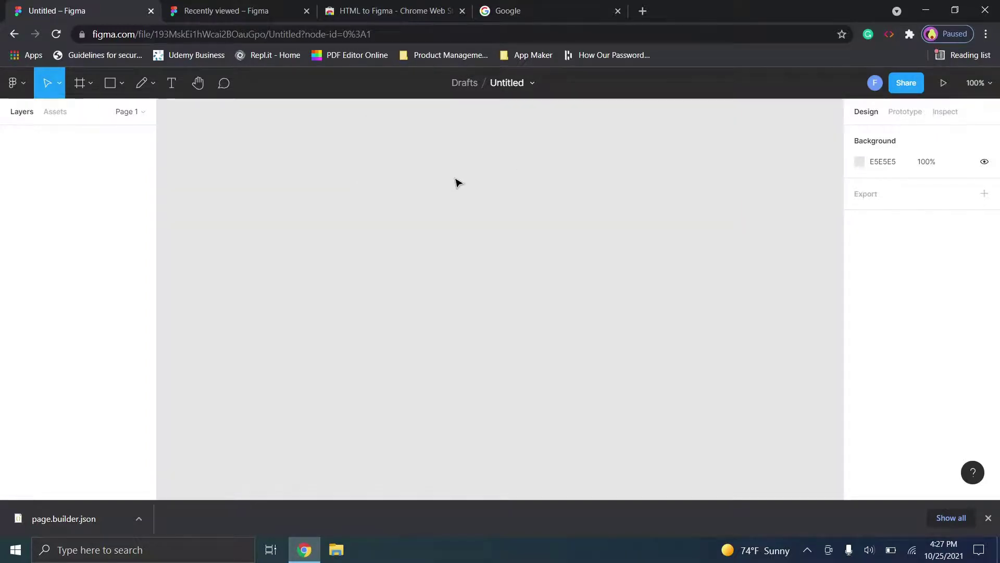
click(17, 91)
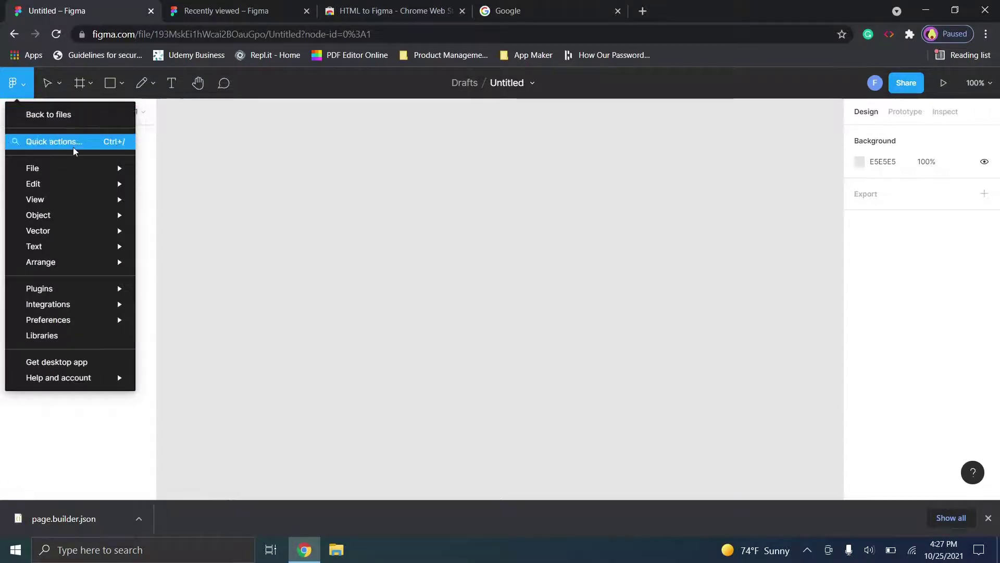
mouse_move(76, 169)
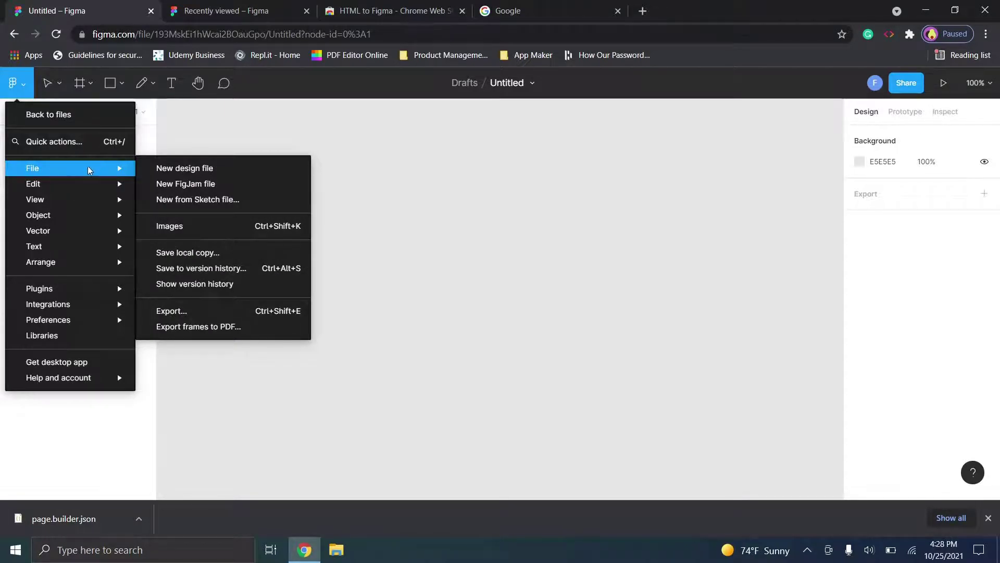
mouse_move(101, 290)
mouse_move(79, 207)
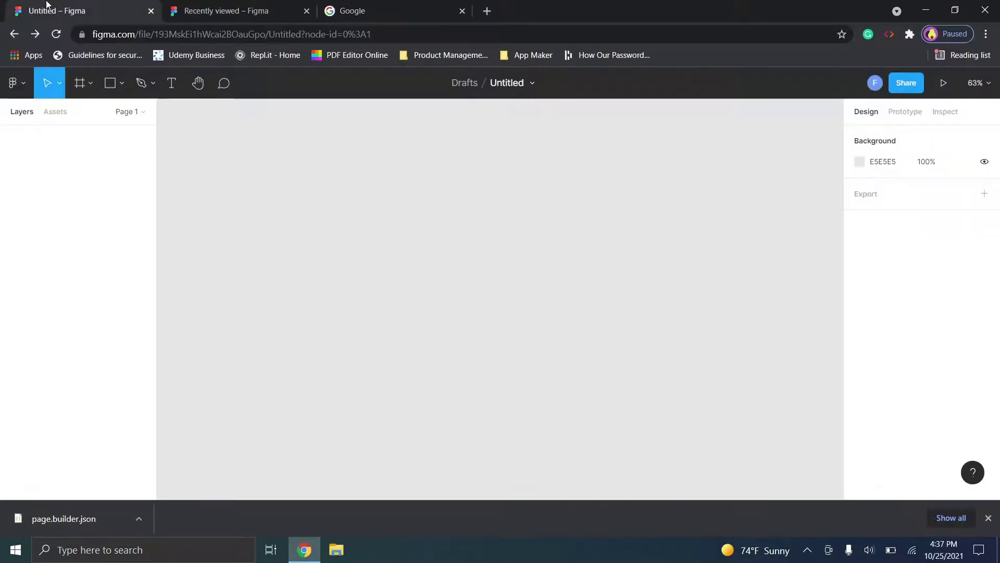
click(14, 83)
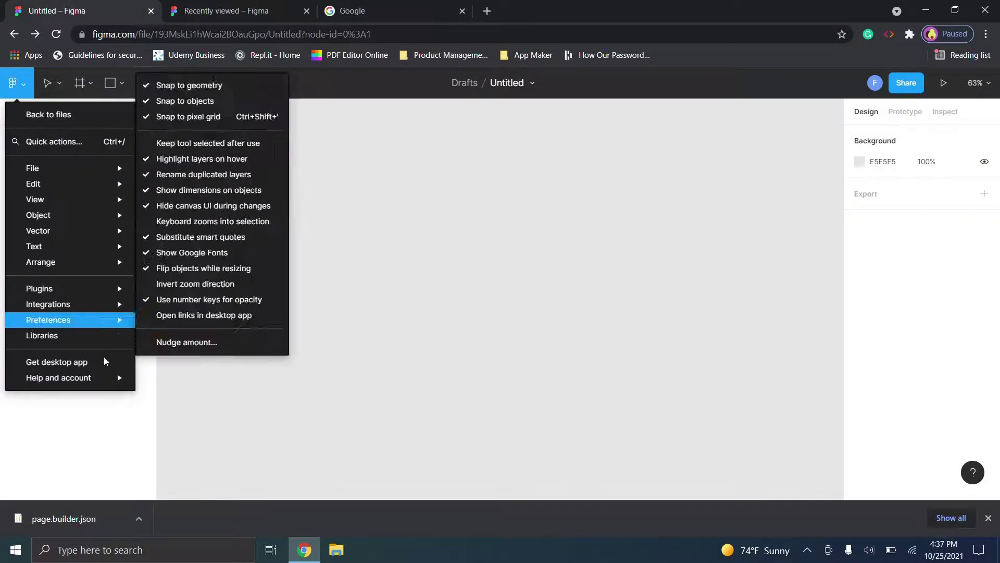
mouse_move(98, 292)
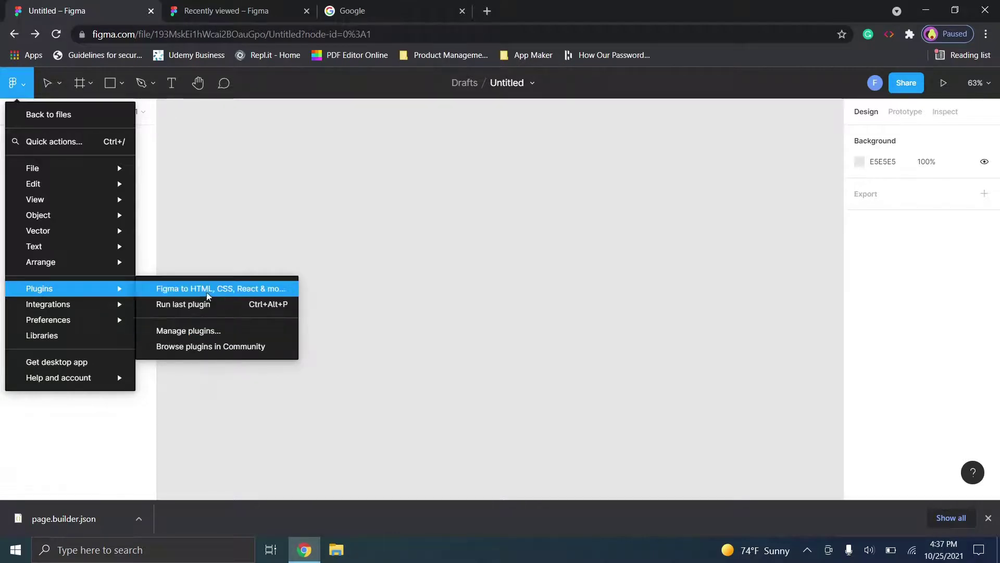
click(207, 332)
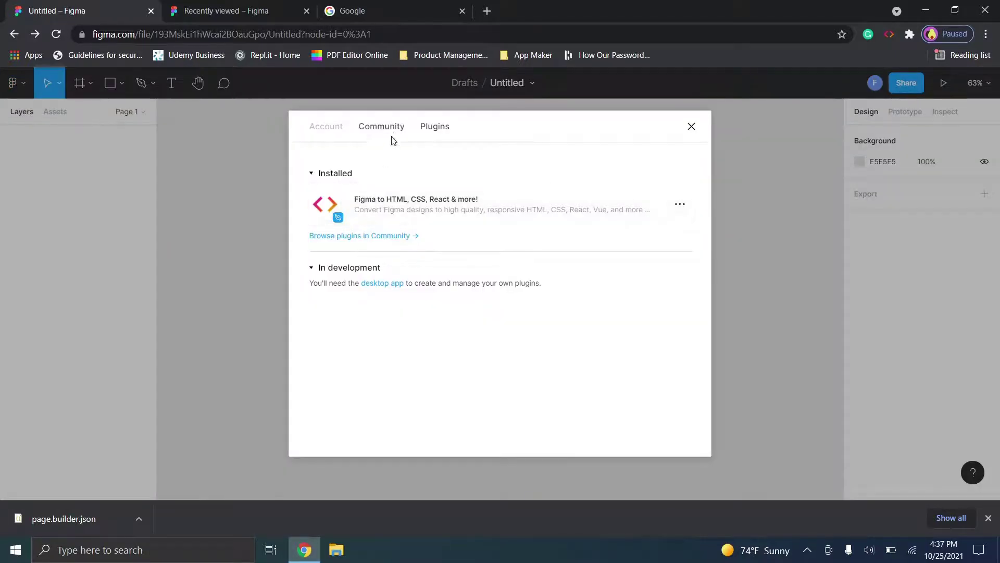
click(381, 237)
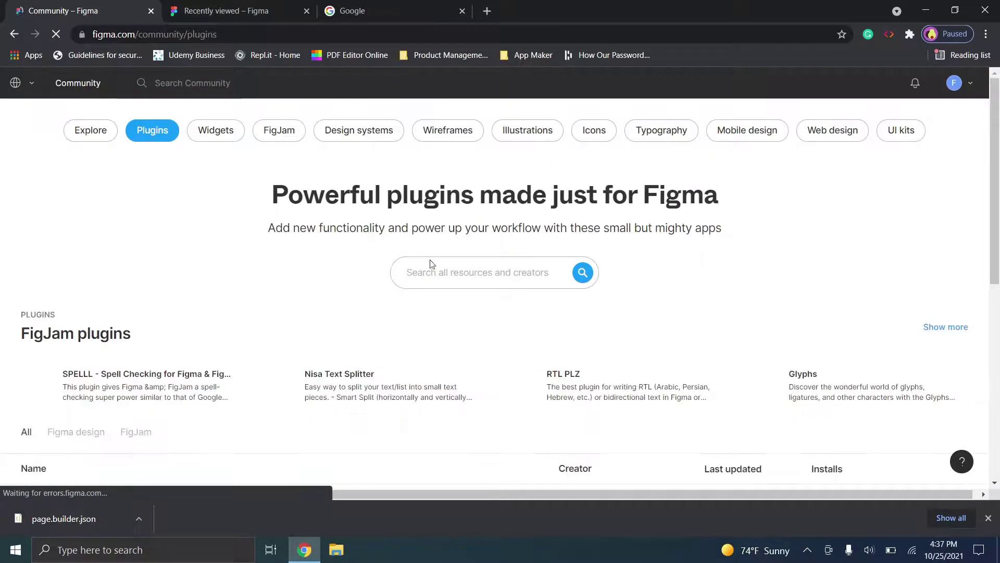
click(438, 273)
text(html)
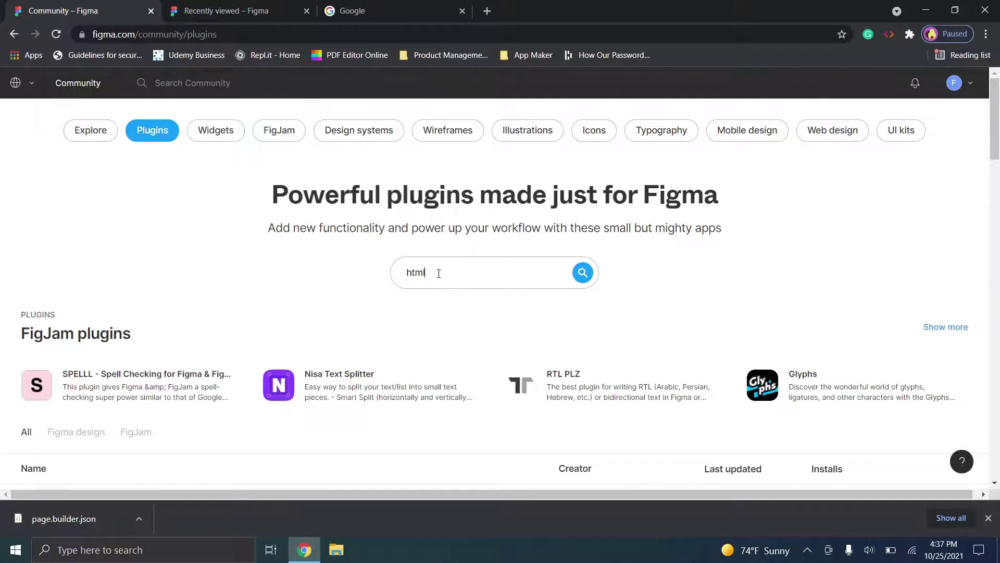
text( to figm)
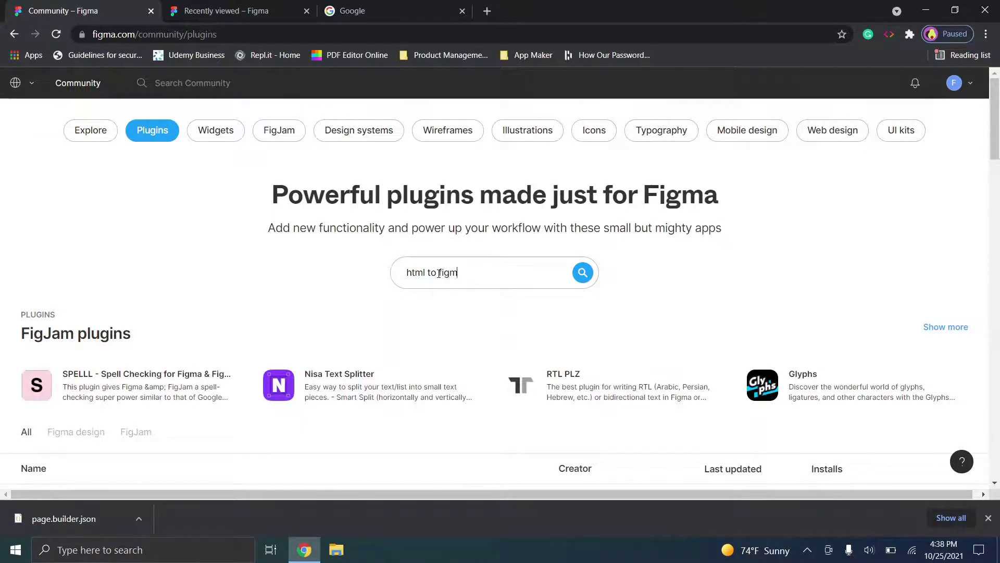
text(a)
key(Return)
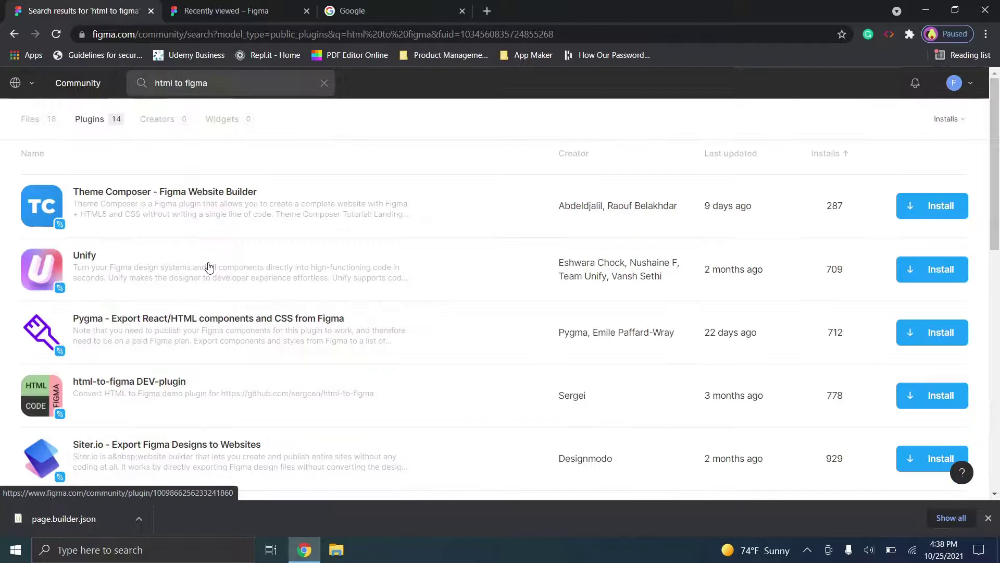
scroll(210, 267, down, 10)
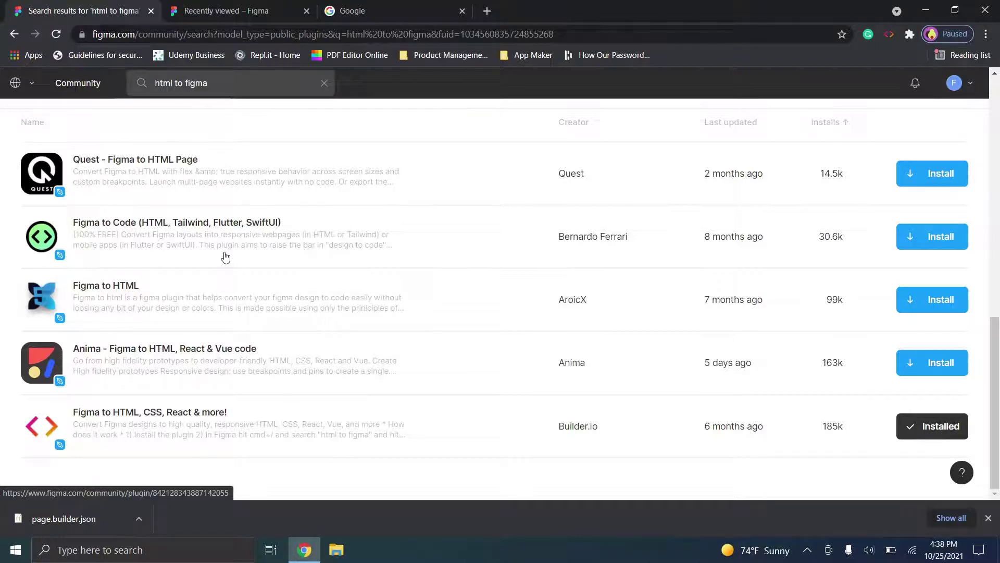
click(16, 35)
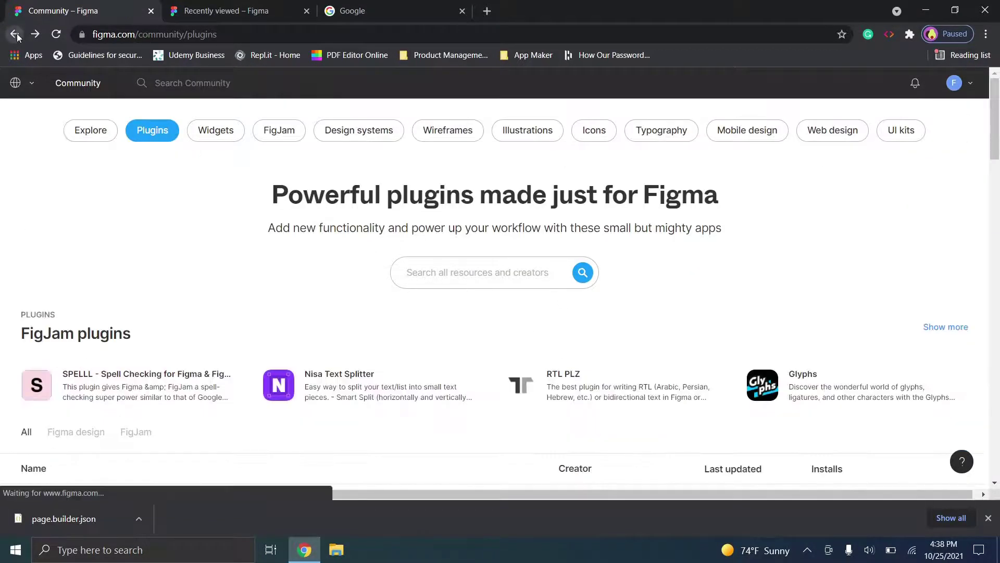
click(16, 35)
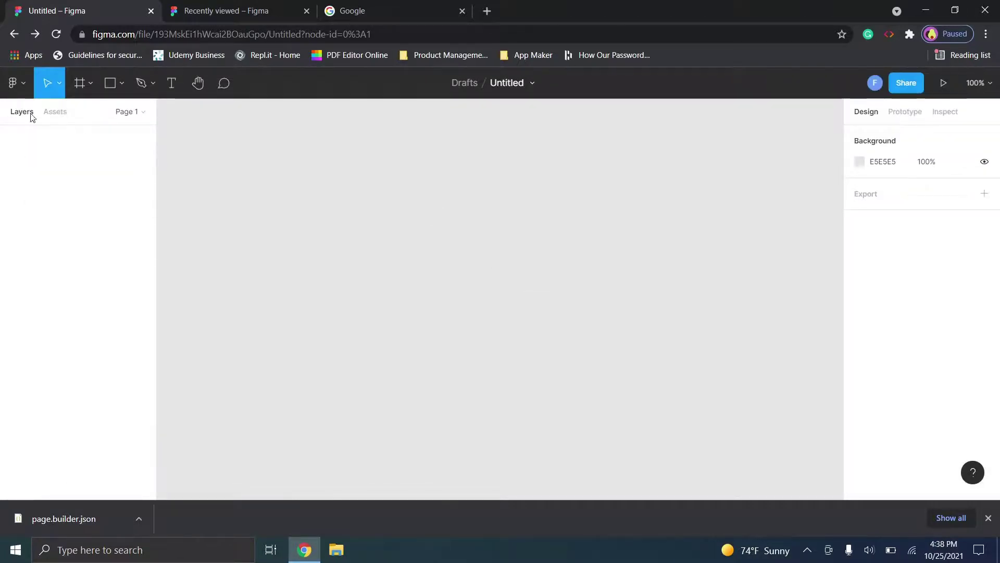
Run the Figma to HTML, CSS, React & more! plugin and import page.builder.json from Downloads.
click(24, 89)
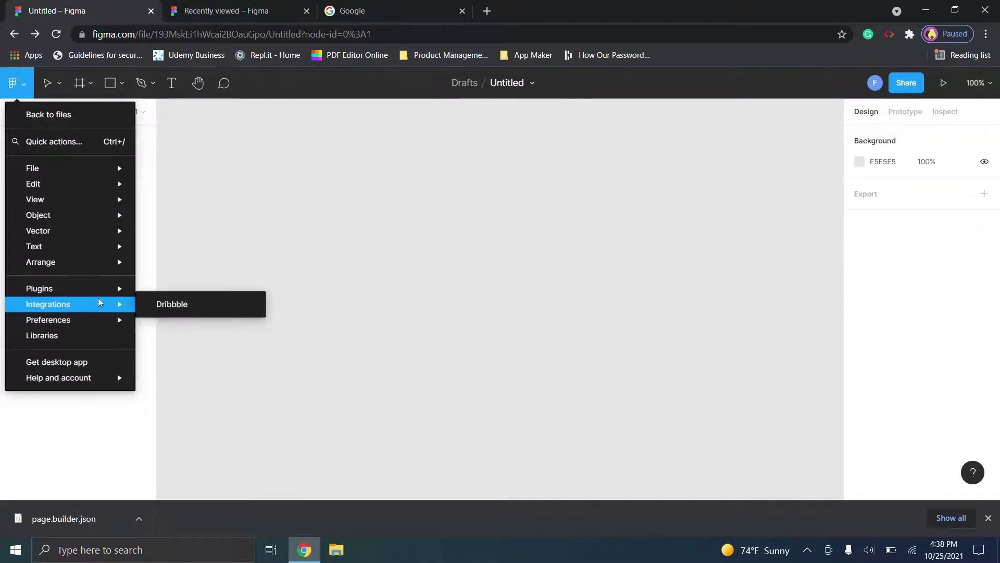
click(218, 289)
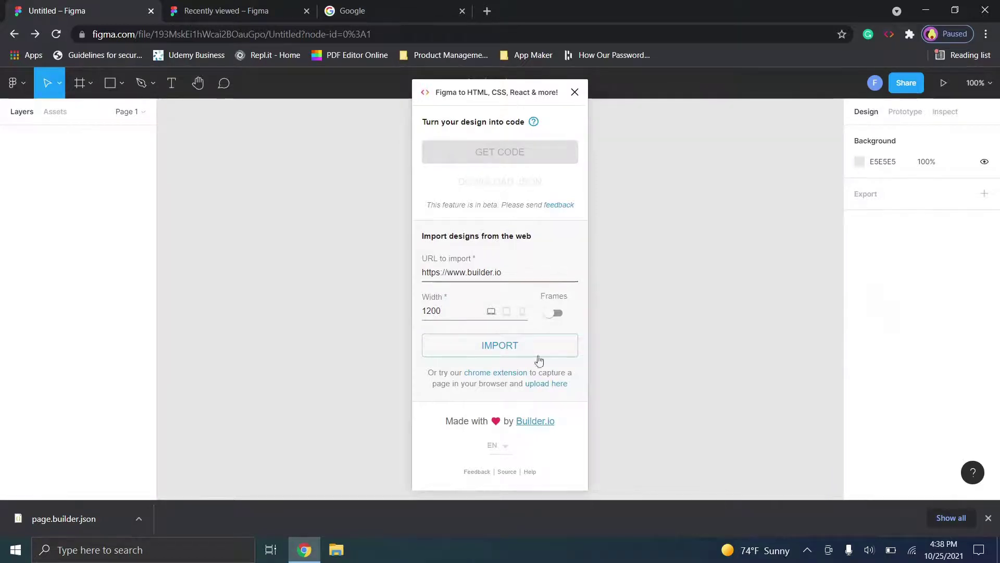
click(554, 388)
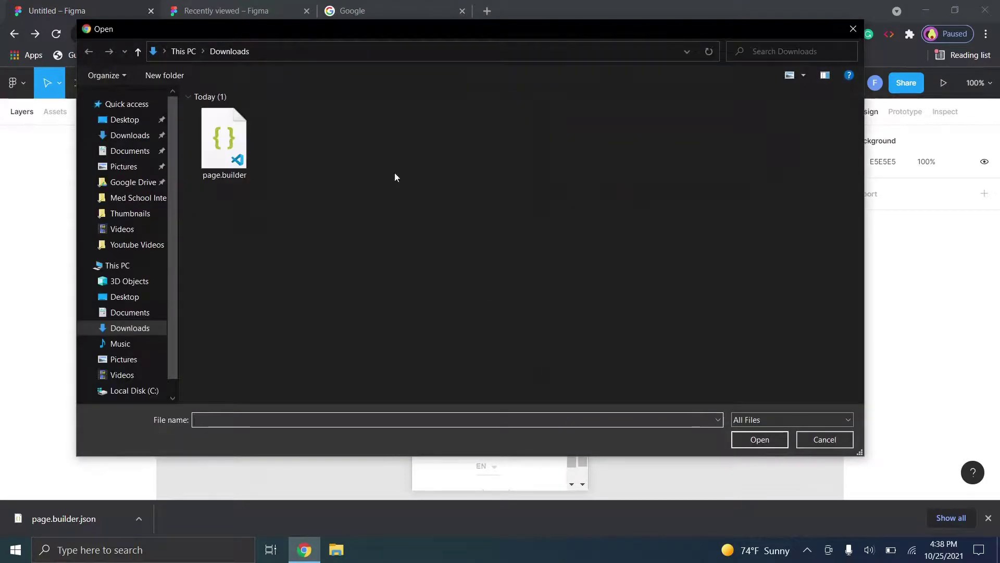
double_click(233, 157)
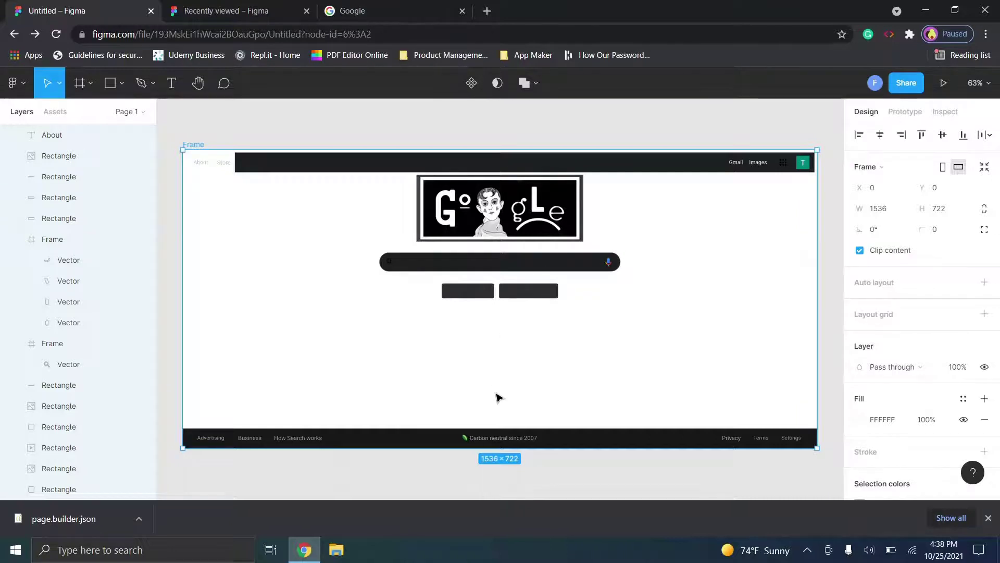
Delete the microphone icon frame from the imported homepage.
click(988, 517)
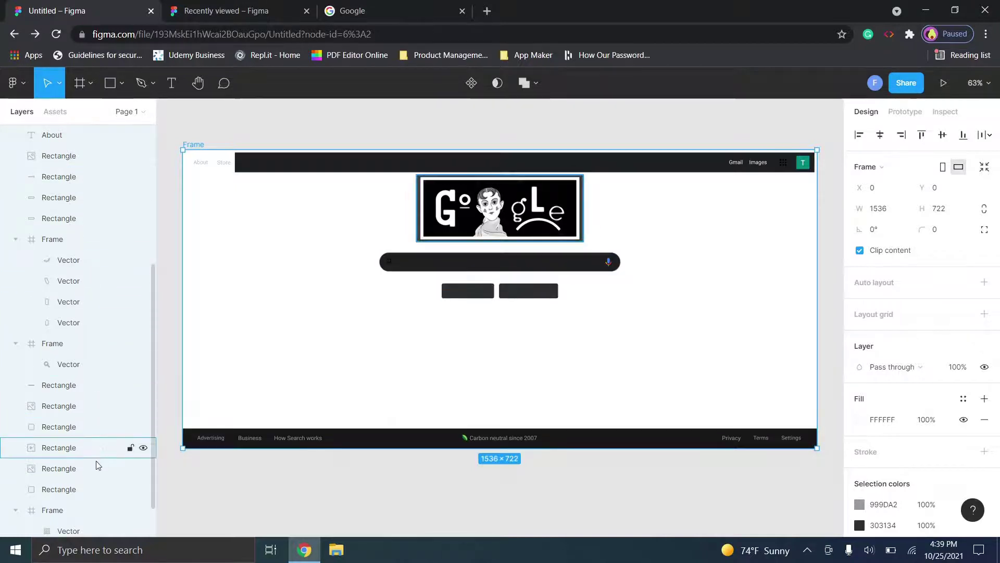
click(73, 241)
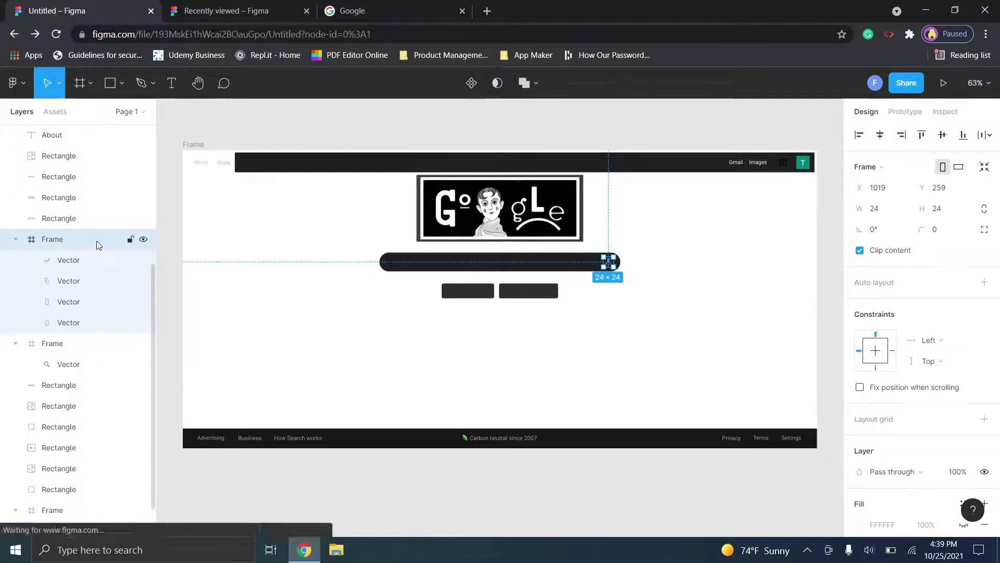
key(Delete)
Delete the Google doodle logo image above the search bar.
click(490, 290)
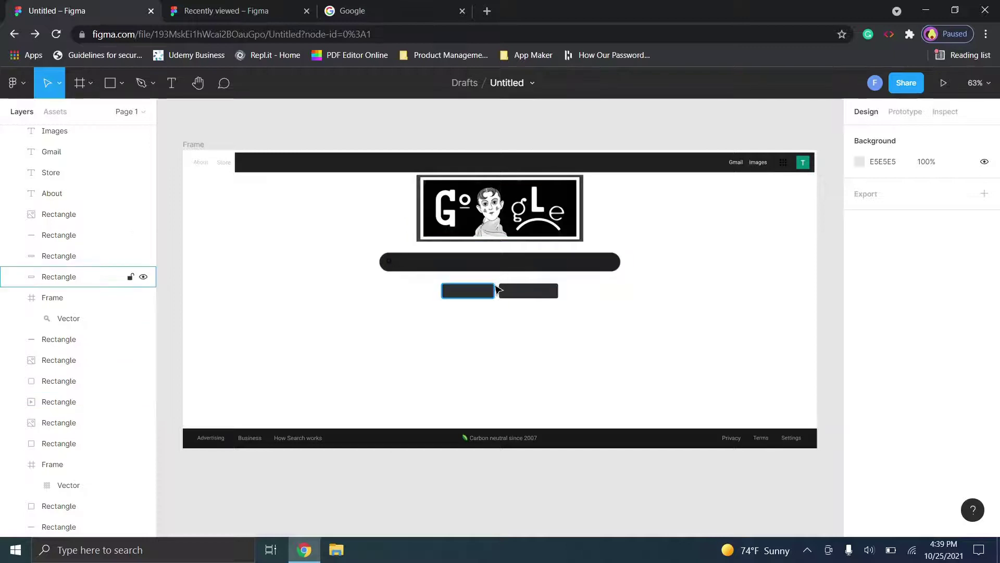
click(518, 290)
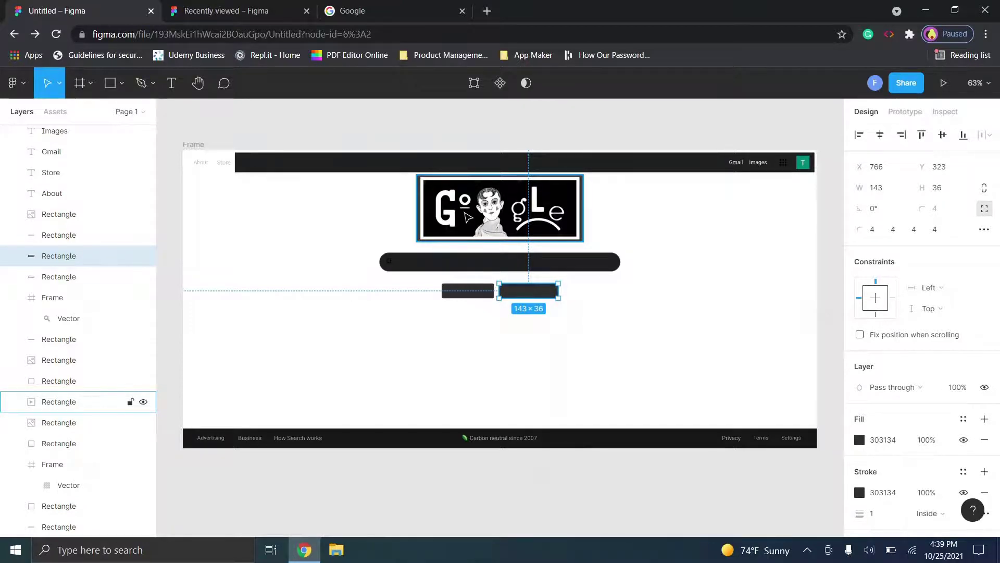
click(468, 216)
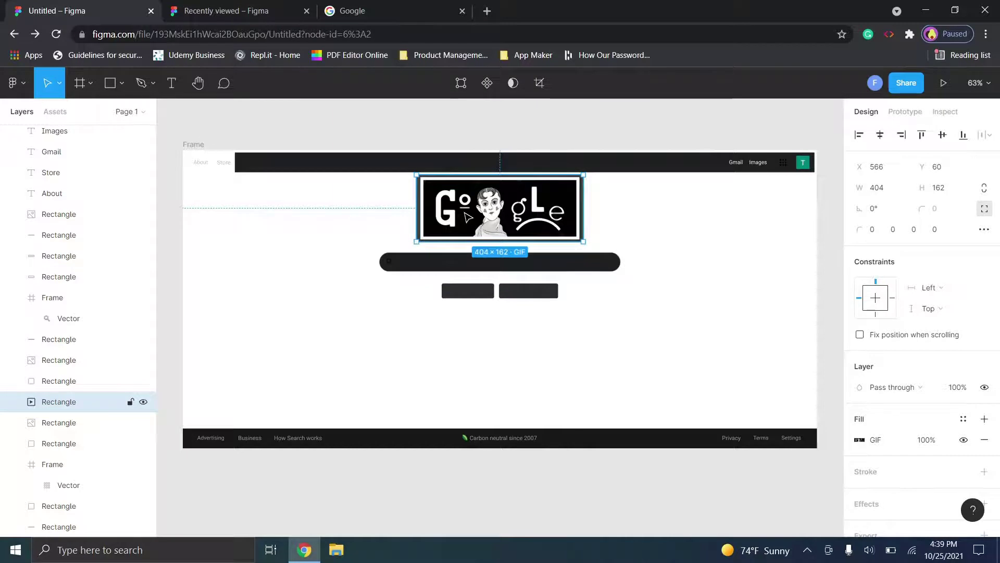
key(Delete)
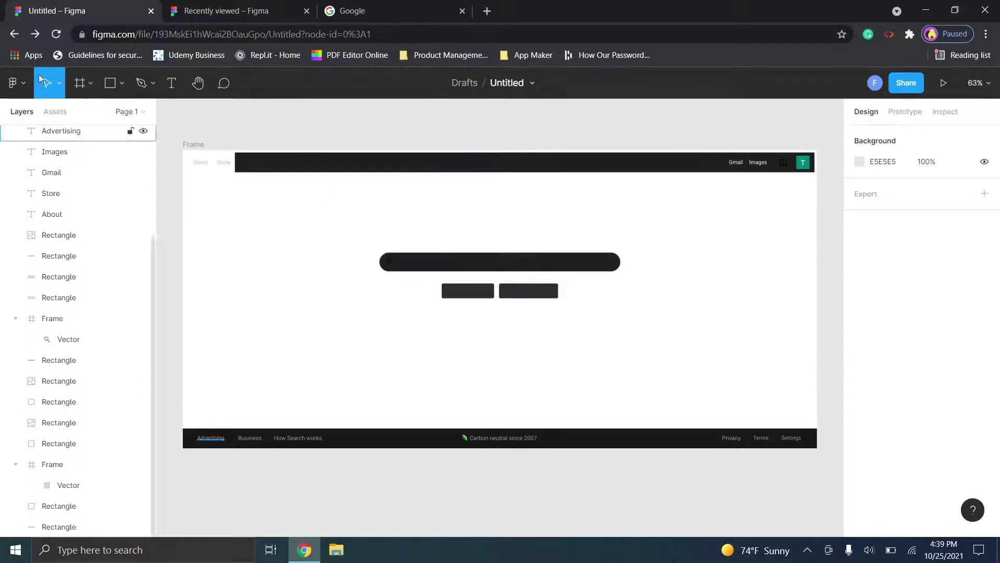
Draw a grey placeholder rectangle where the Google logo used to be.
click(118, 86)
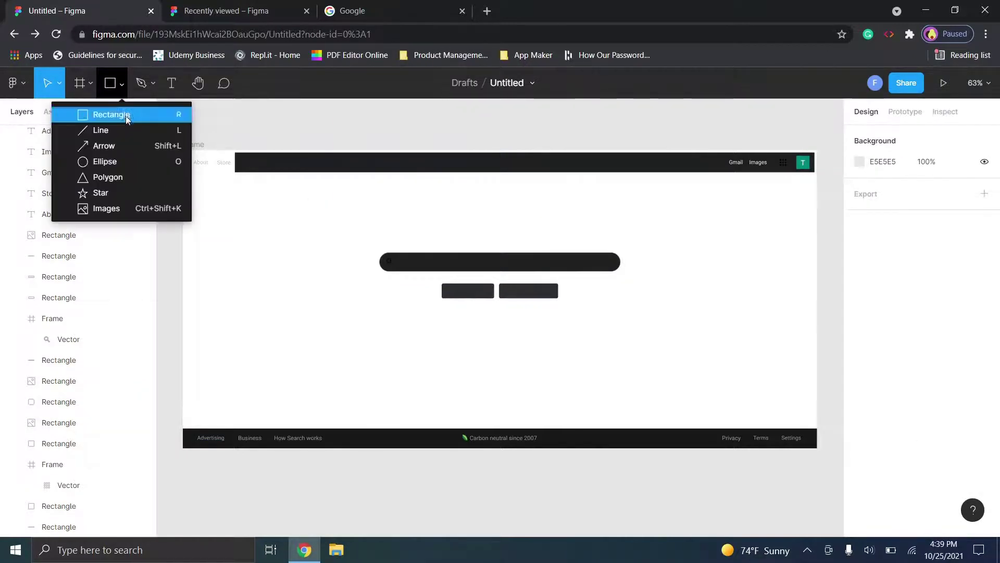
click(125, 112)
mouse_move(421, 189)
mouse_down()
mouse_move(545, 218)
mouse_move(567, 242)
mouse_move(575, 236)
mouse_move(518, 225)
mouse_move(571, 228)
mouse_move(560, 229)
mouse_up()
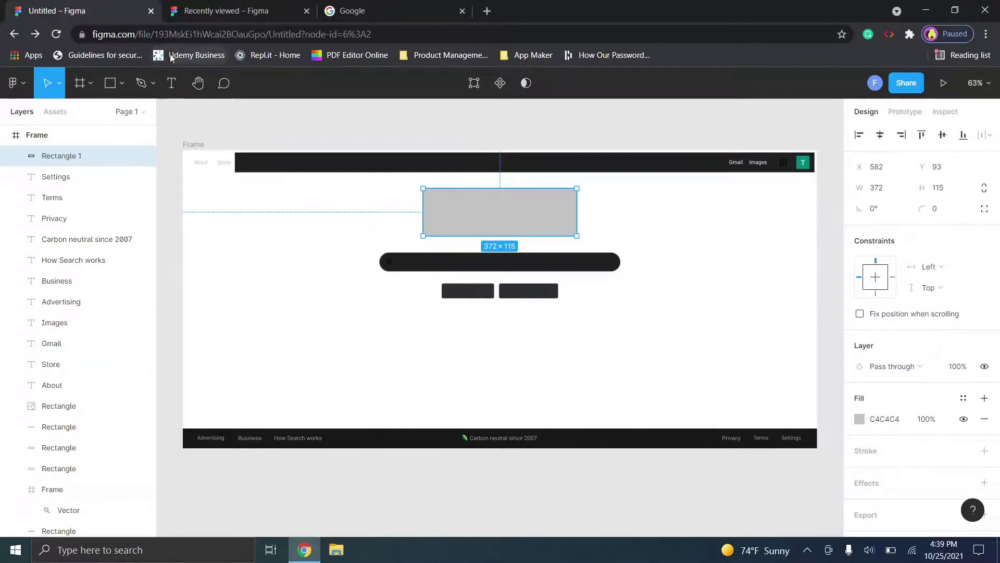
Add 'Tyler Talks' text in the rectangle at size 48, widened to fit one line.
click(171, 82)
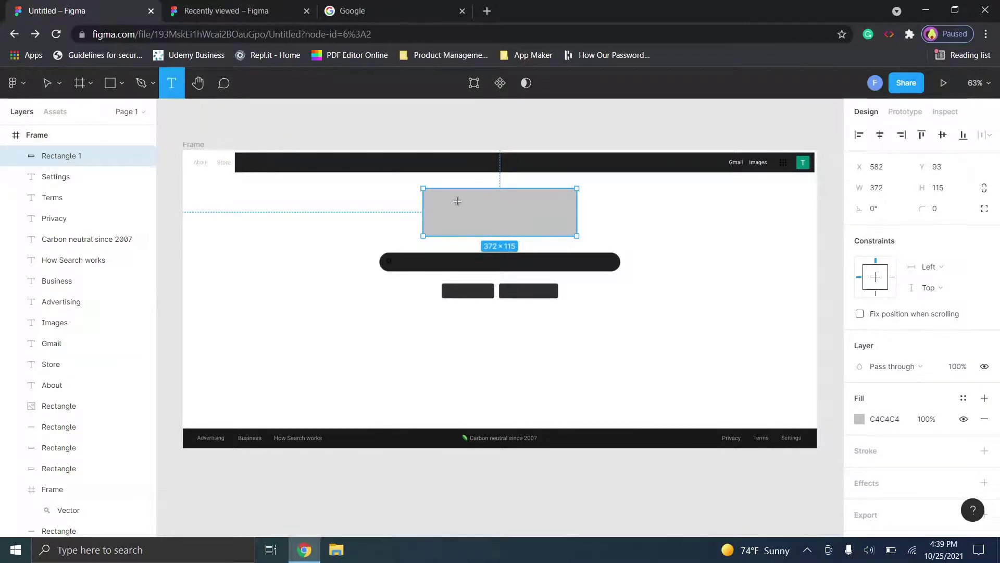
drag(456, 201, 543, 220)
text(Tyler Talks)
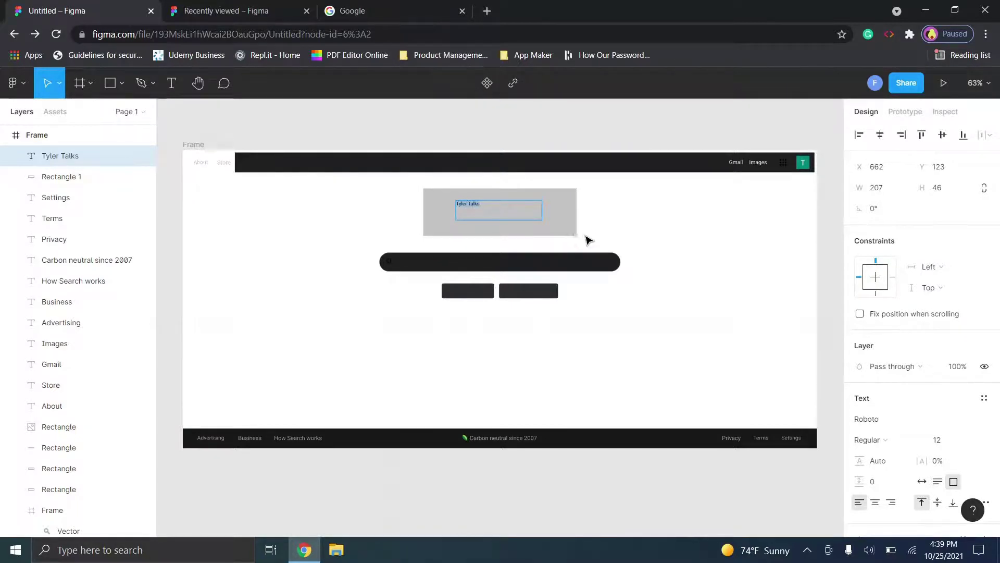
click(956, 445)
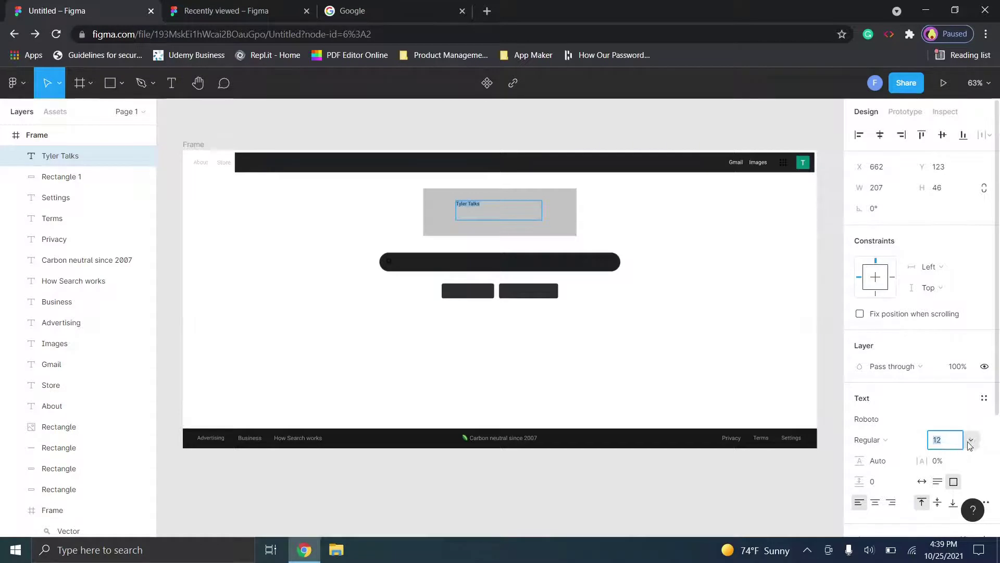
click(970, 444)
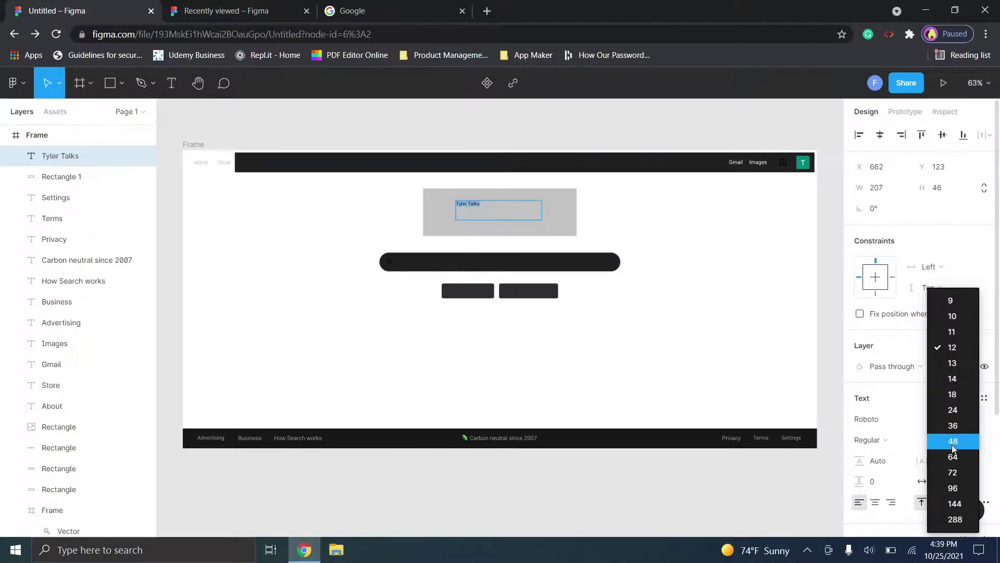
click(953, 442)
double_click(472, 214)
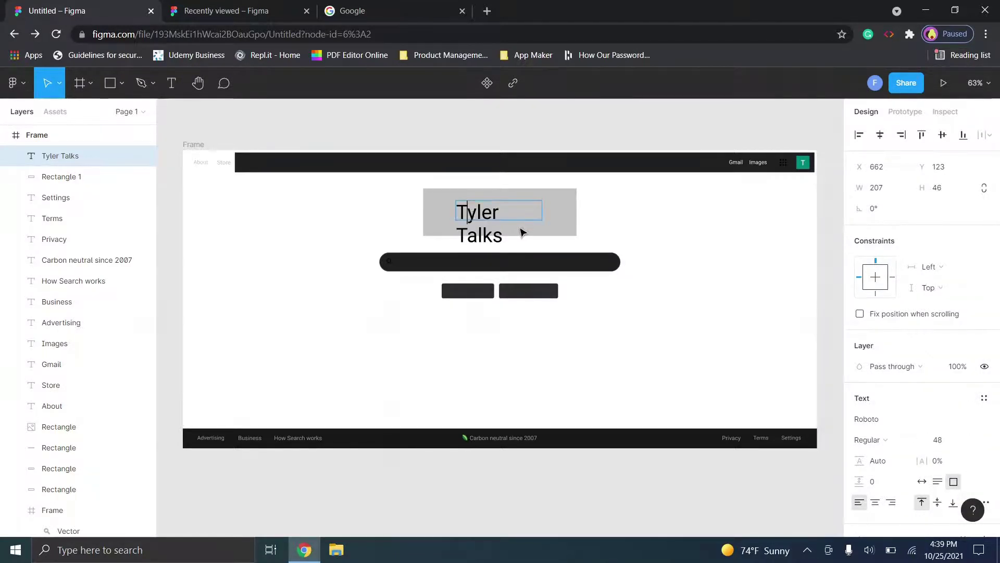
key(Escape)
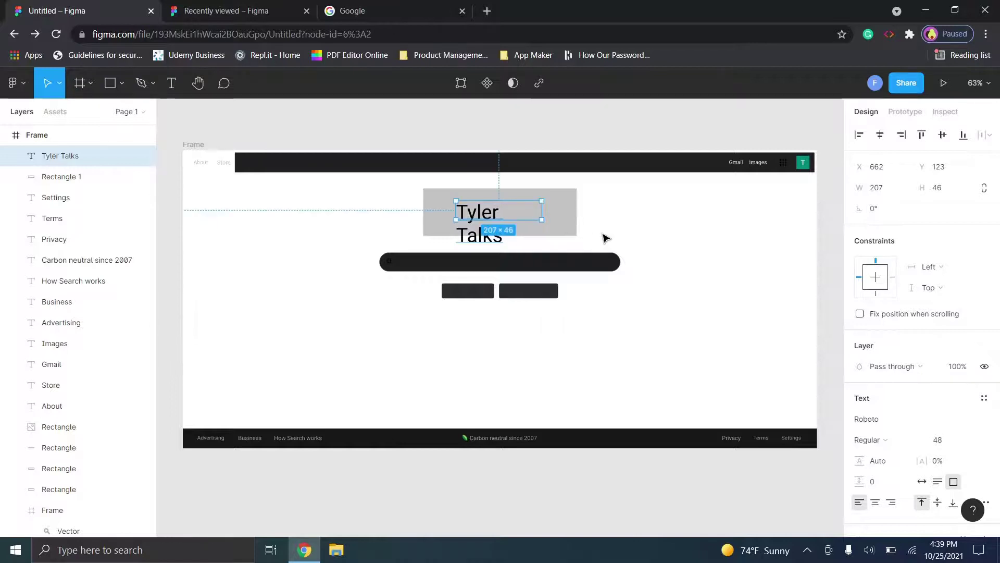
drag(540, 213, 564, 213)
click(658, 218)
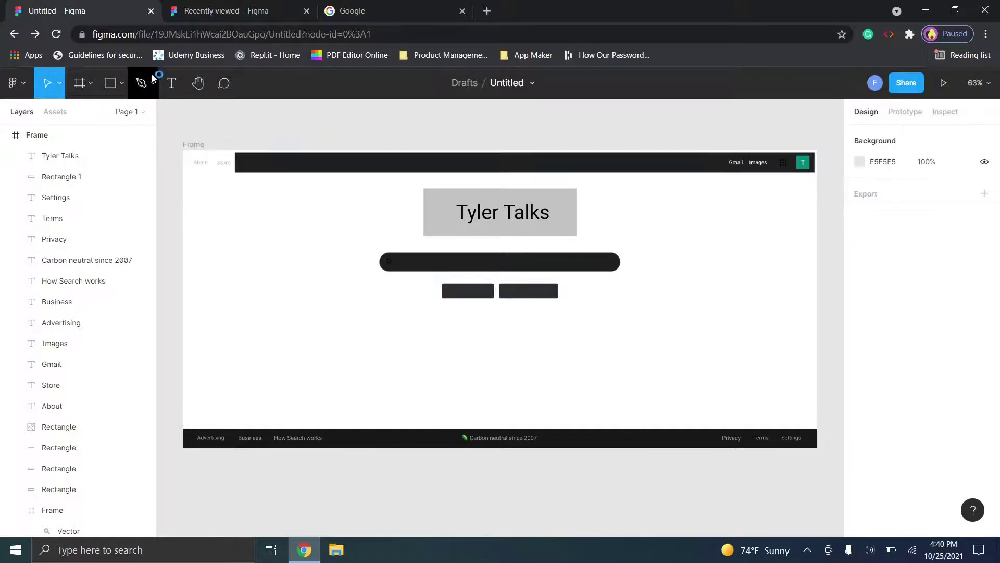
Marquee-select the entire homepage frame and paste a duplicate beside it on the right.
click(199, 84)
drag(373, 188, 267, 184)
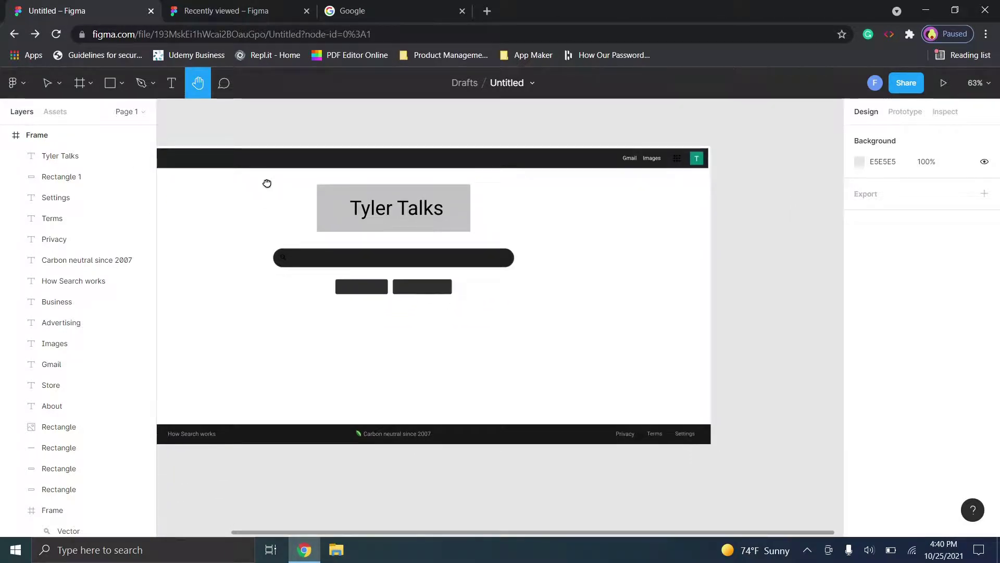
drag(705, 297, 805, 304)
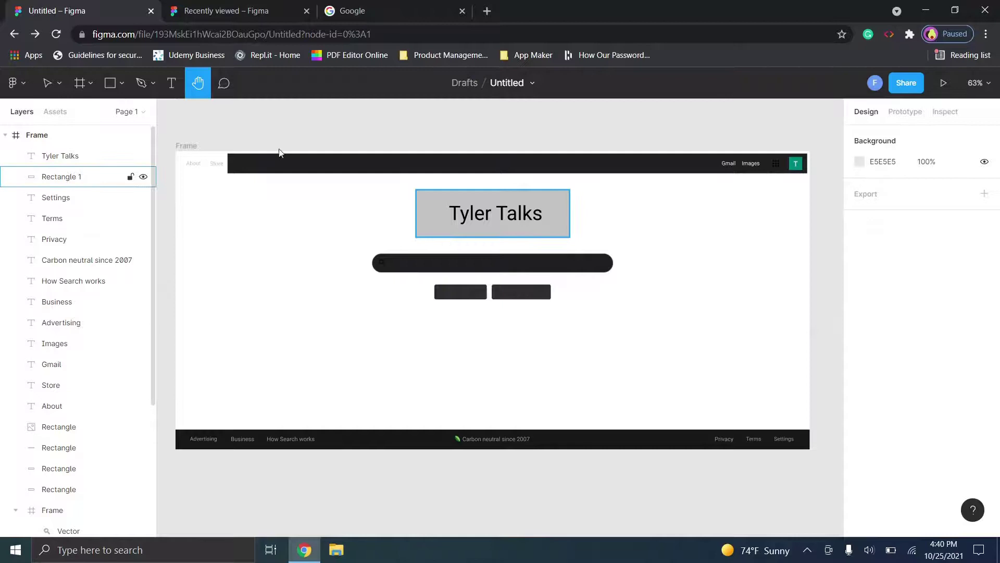
click(60, 83)
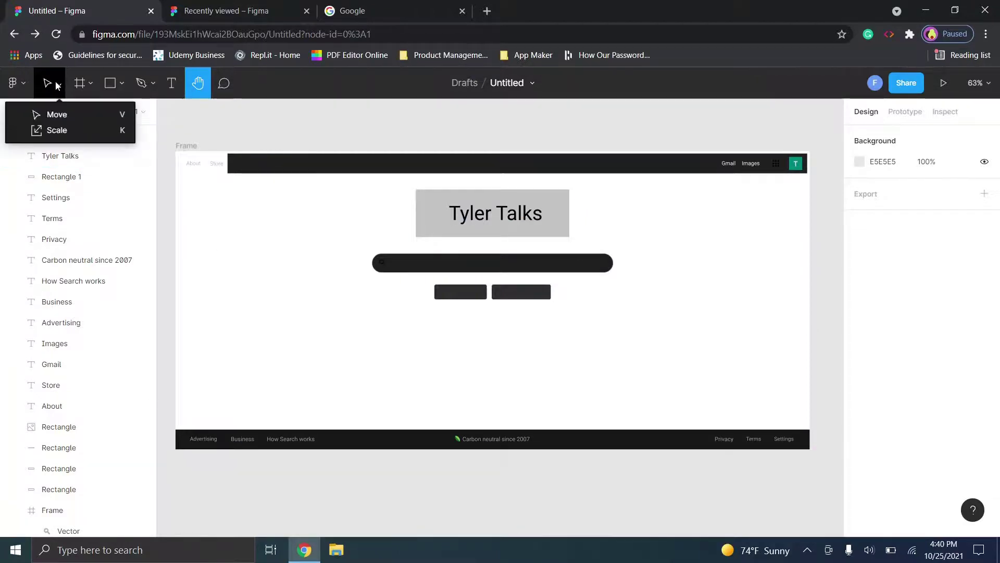
click(55, 114)
drag(823, 470, 177, 138)
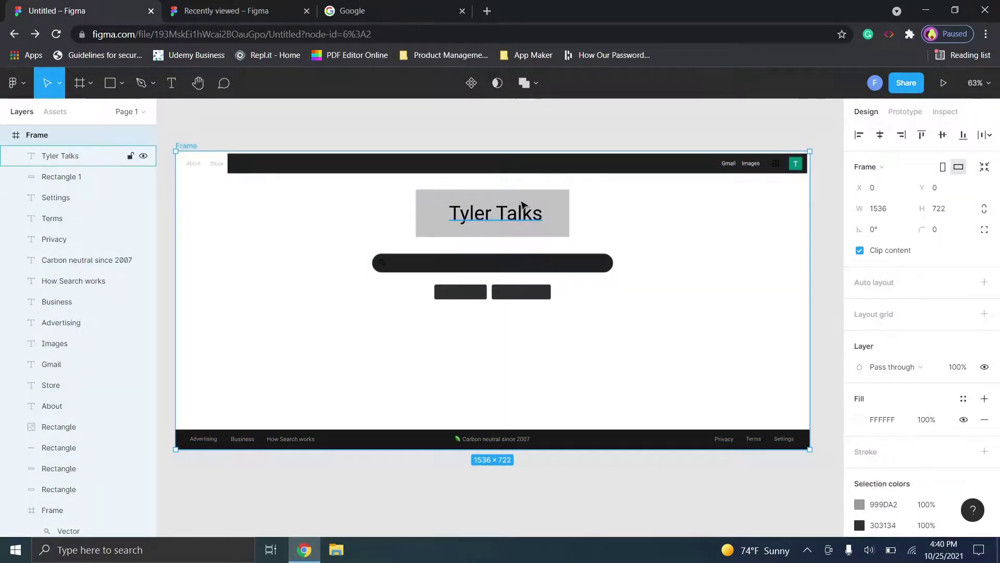
key(ctrl+v)
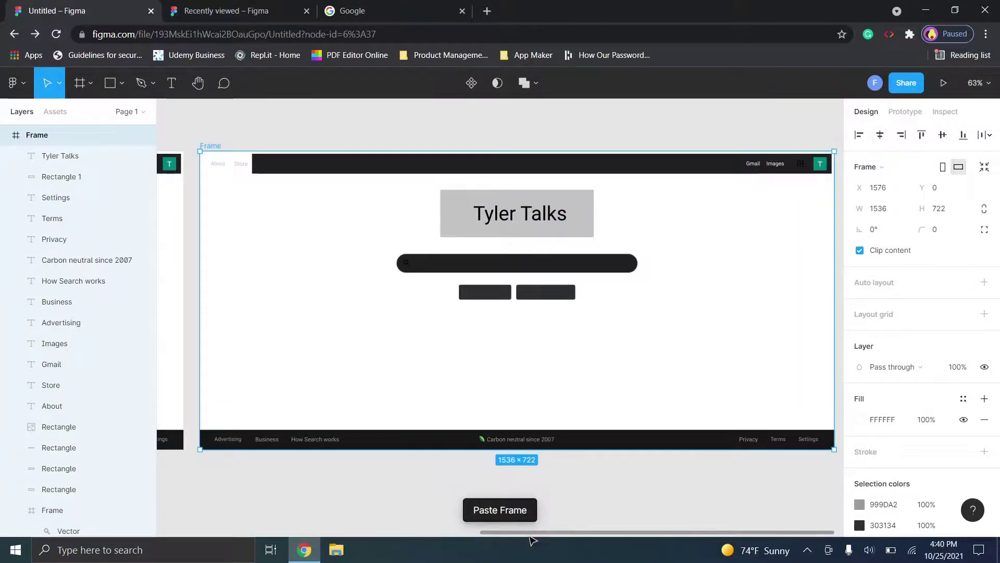
drag(530, 532, 460, 544)
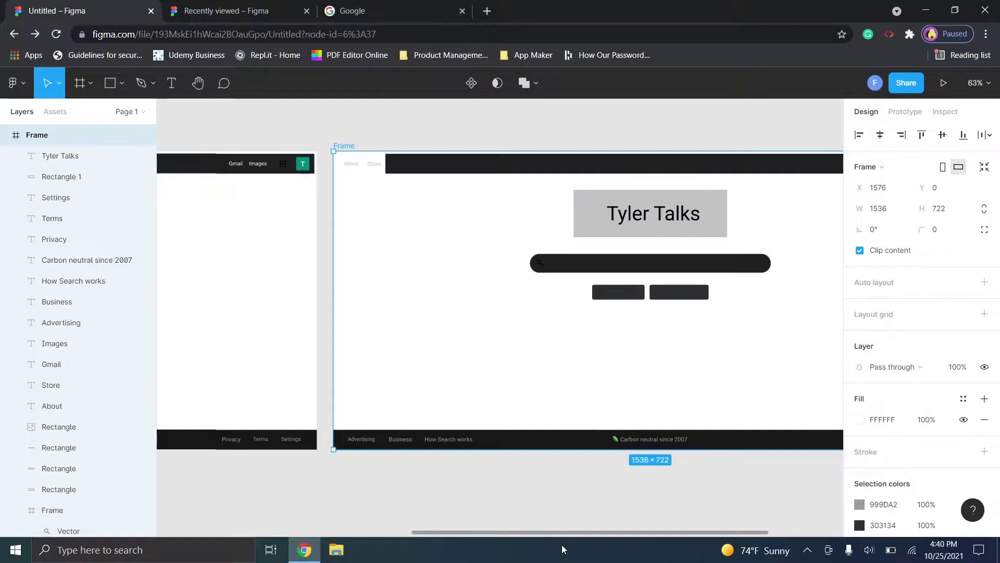
Delete the search bar from the copied frame.
drag(540, 533, 346, 531)
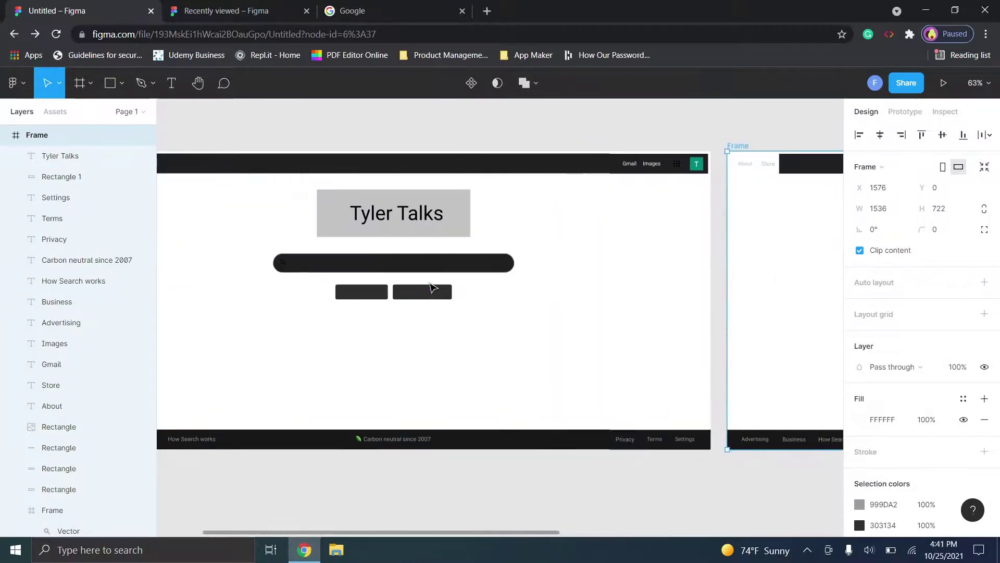
click(362, 291)
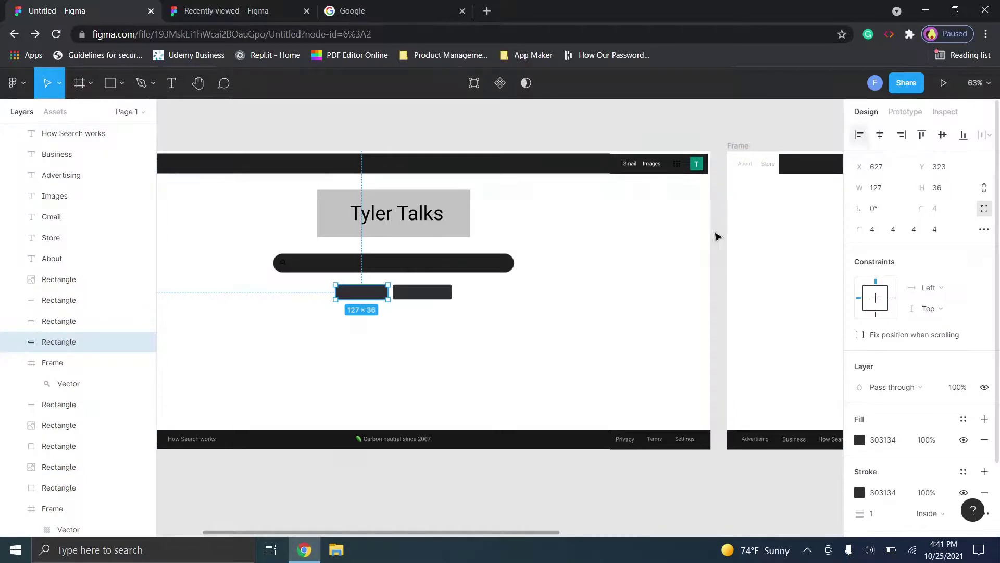
click(788, 241)
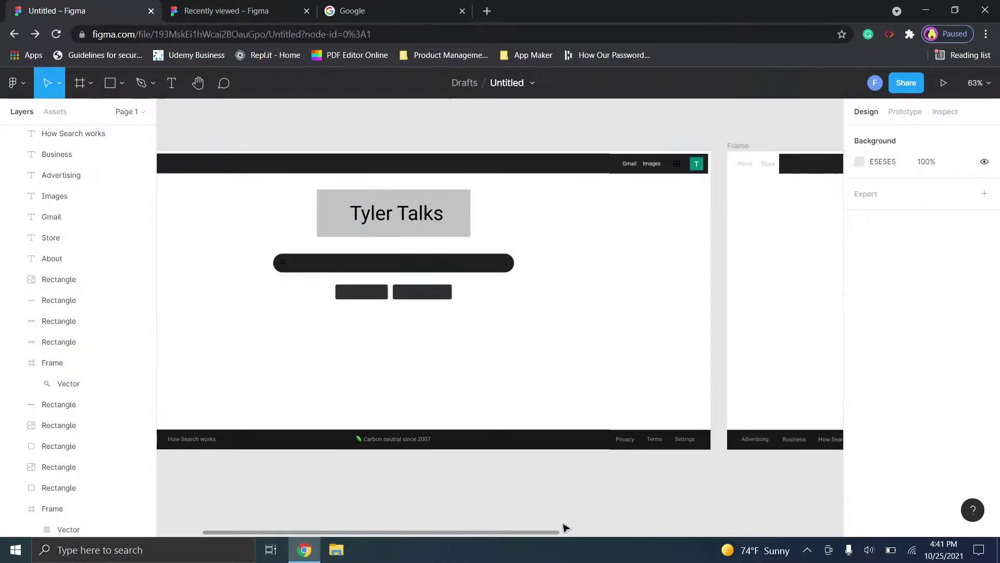
drag(552, 532, 752, 526)
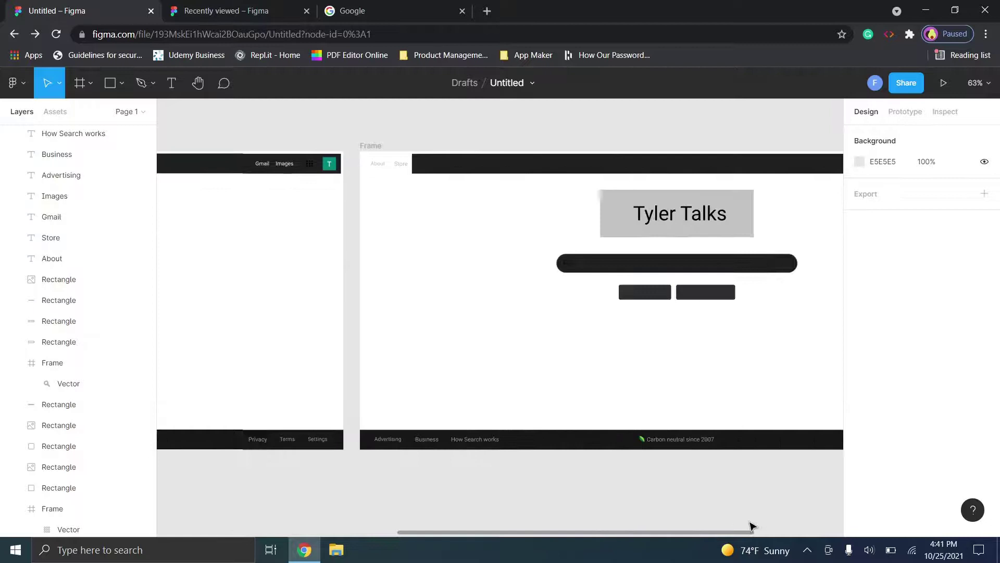
click(736, 259)
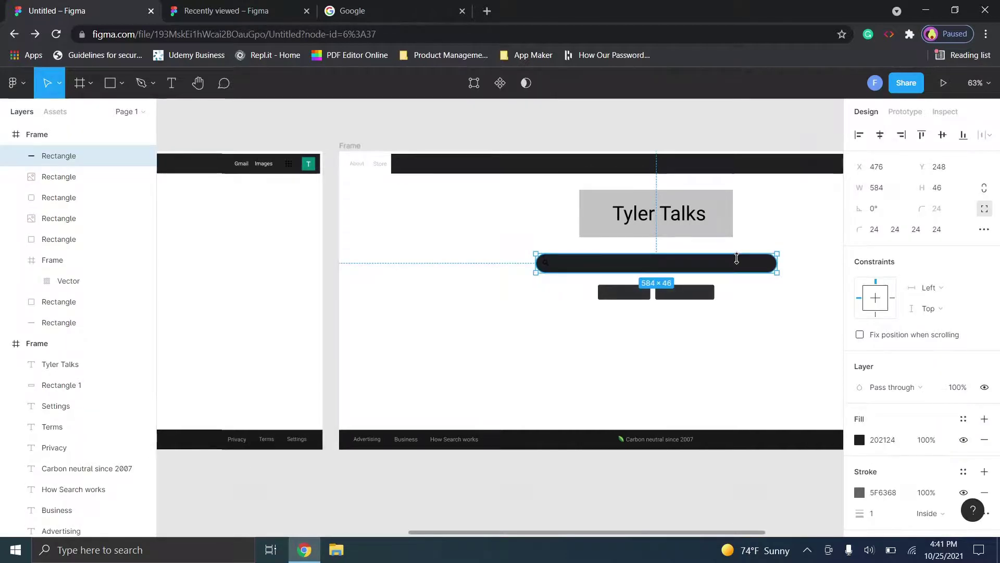
key(Delete)
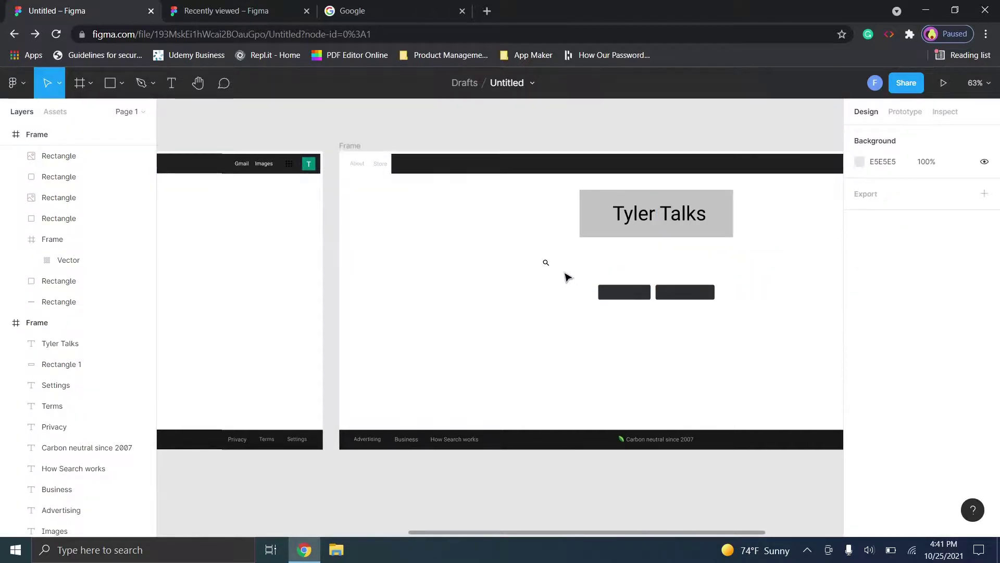
key(ctrl+v)
key(Delete)
Draw a 376 × 191 grey rectangle below the two buttons in the copy.
click(107, 82)
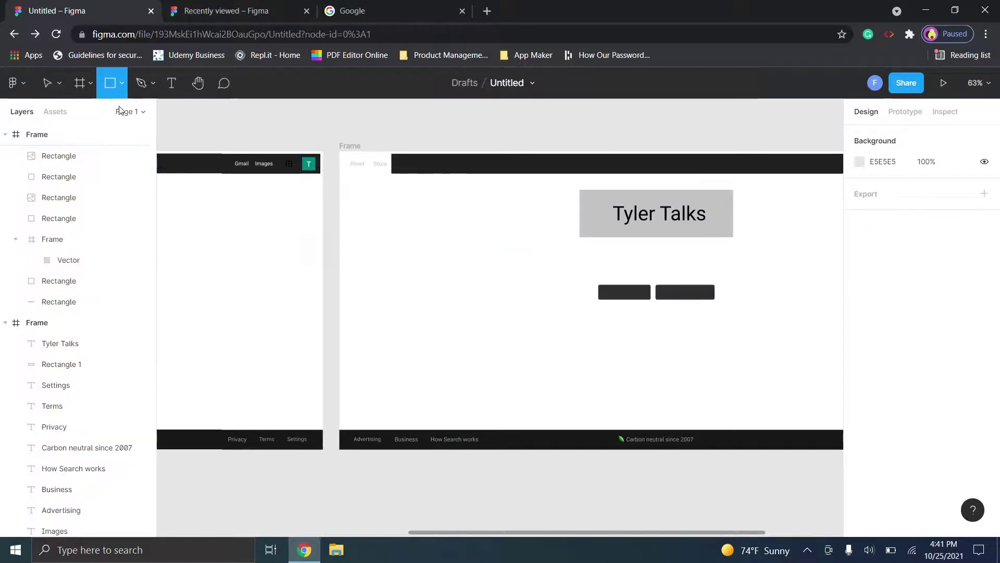
click(123, 85)
click(115, 112)
drag(578, 317, 734, 396)
Add a 'Search Results' text box inside the grey rectangle at font size 18.
click(172, 83)
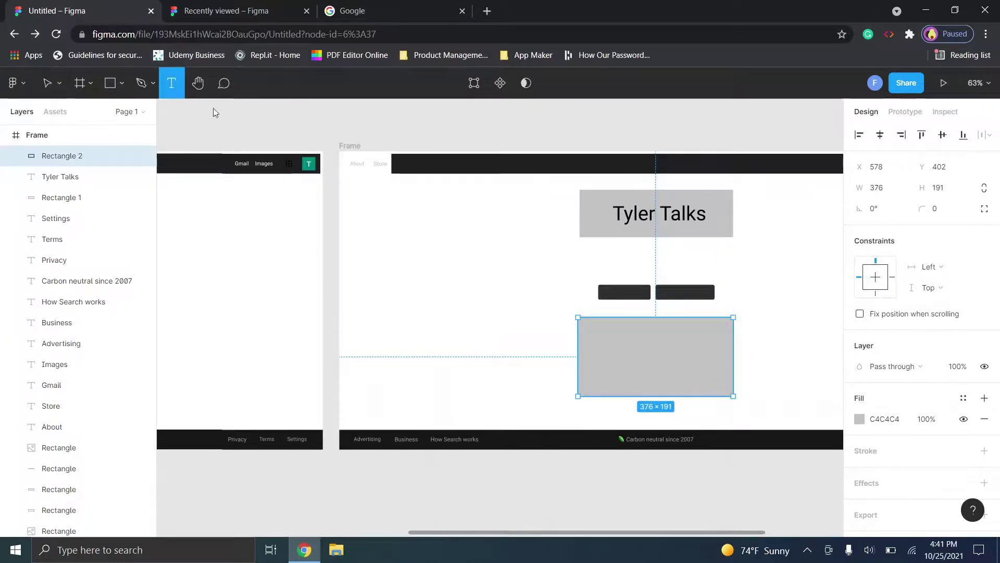
drag(596, 331, 715, 383)
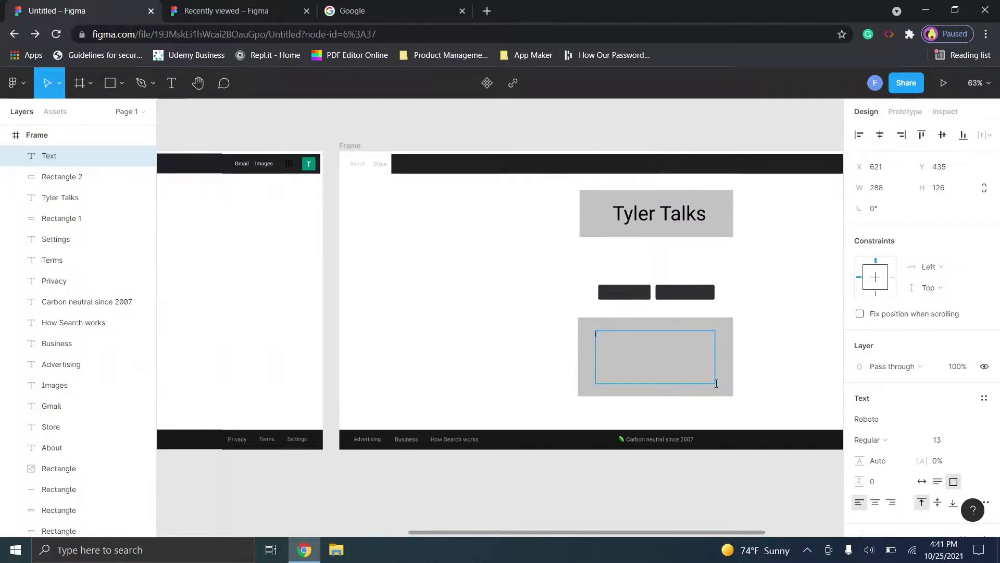
text(Search Results)
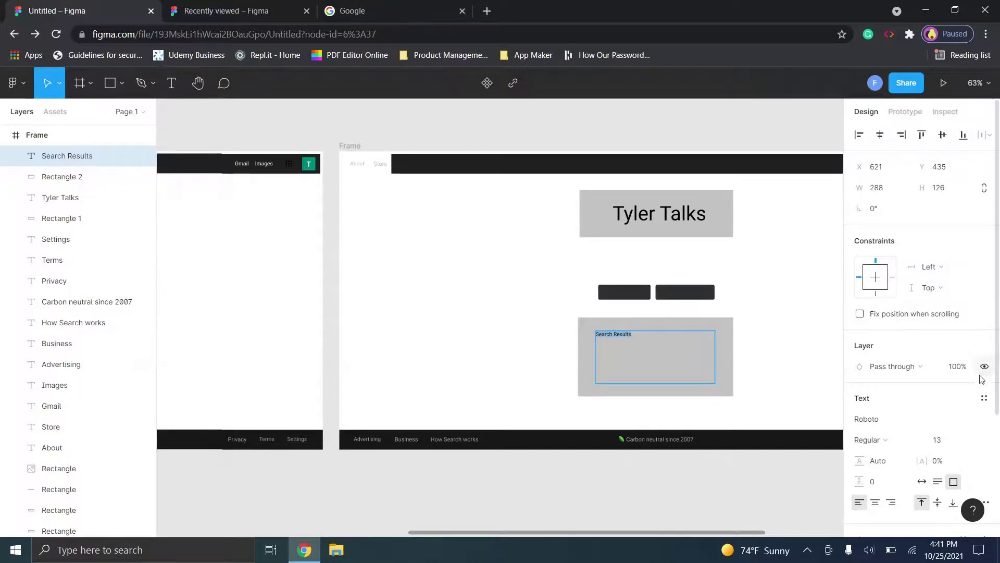
click(969, 439)
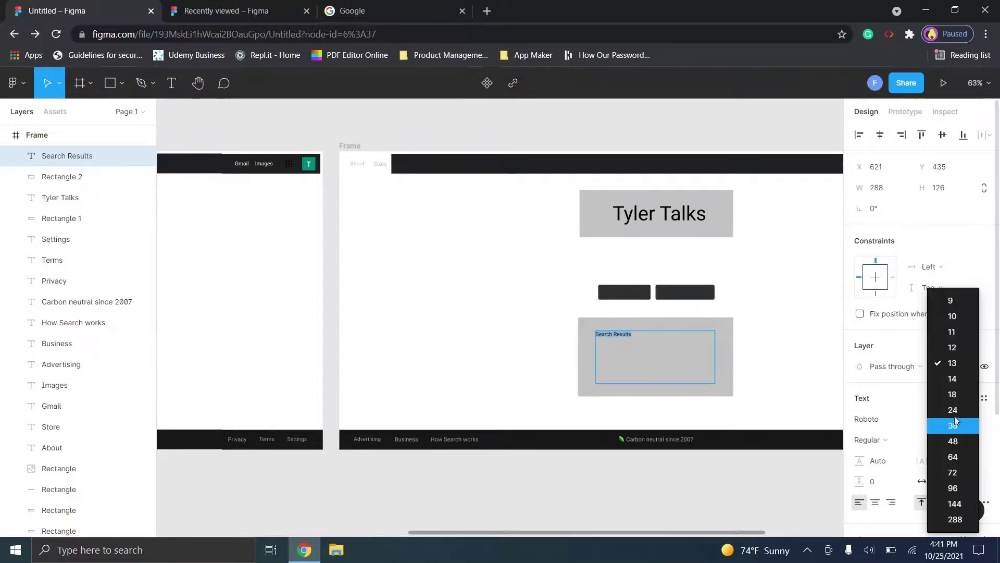
click(952, 394)
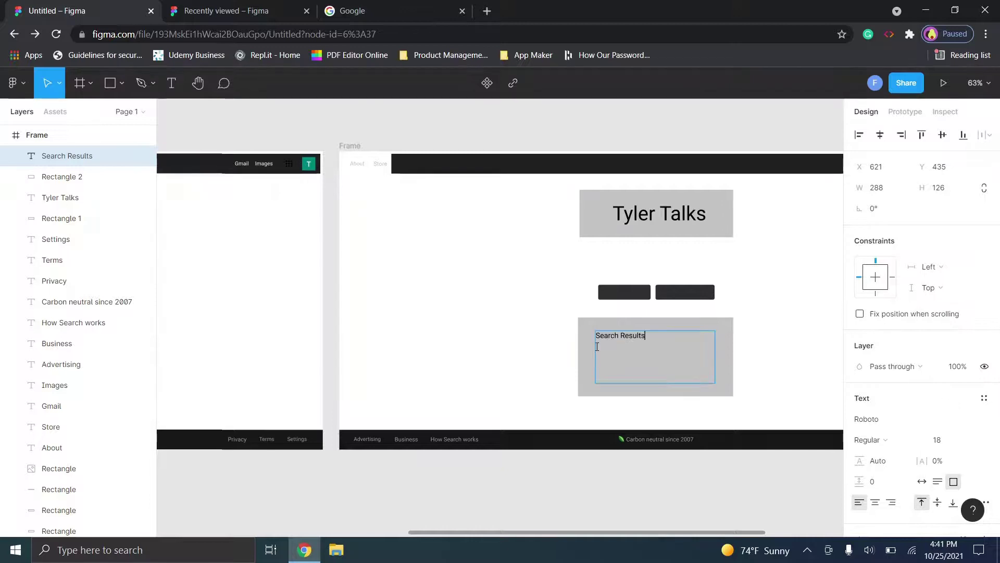
Rename the Search Results text layer and edit its text.
click(663, 335)
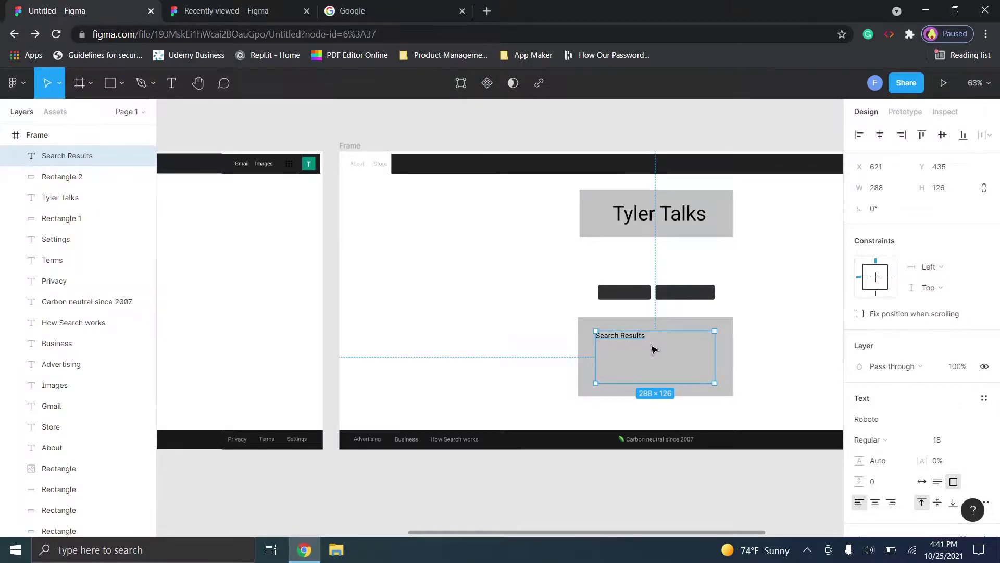
click(652, 345)
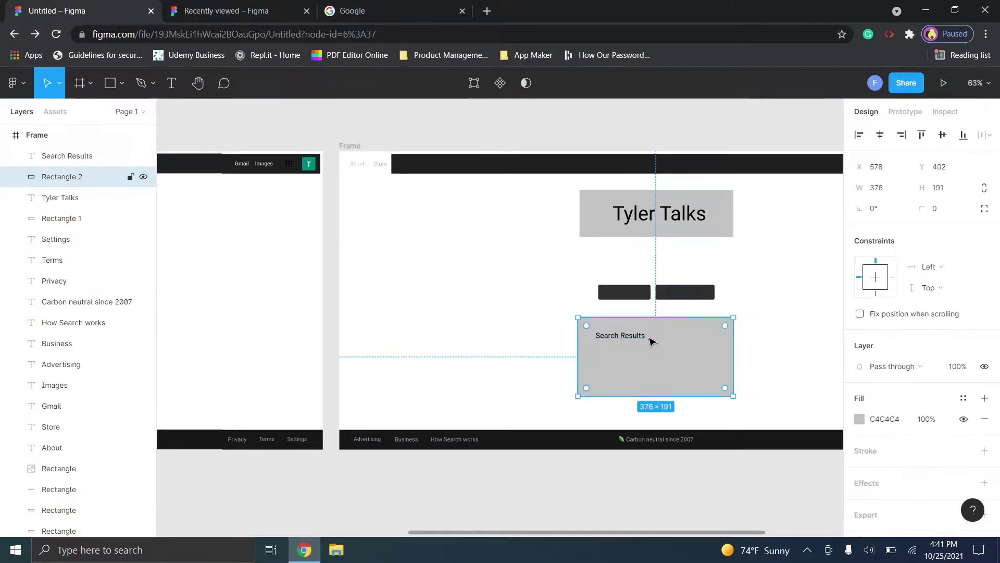
click(54, 161)
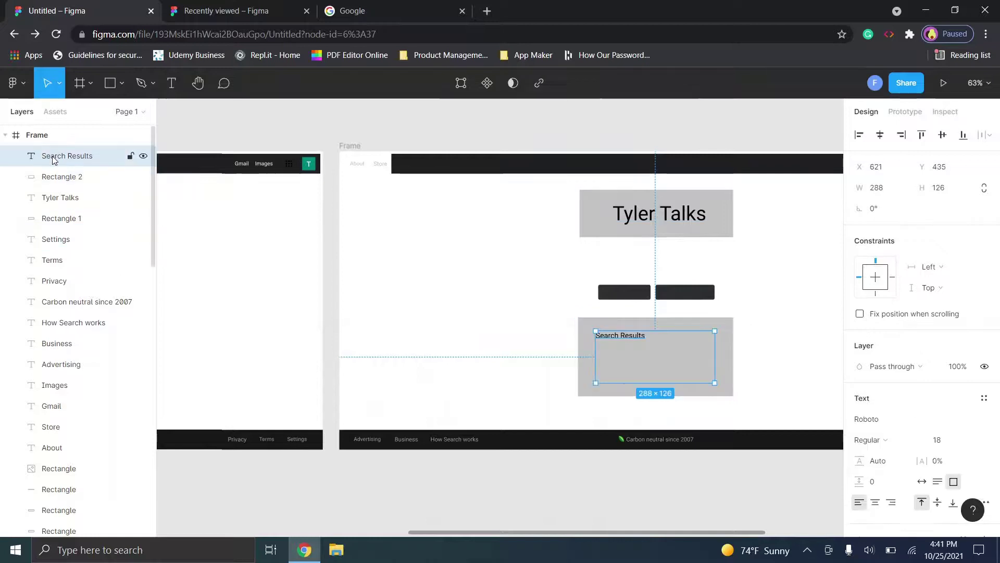
double_click(671, 347)
key(Escape)
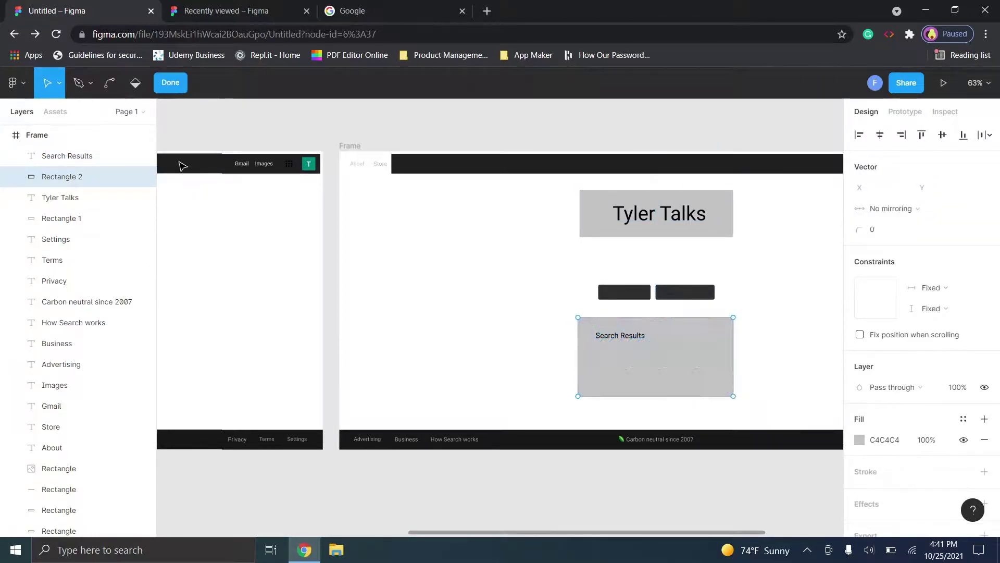
double_click(58, 157)
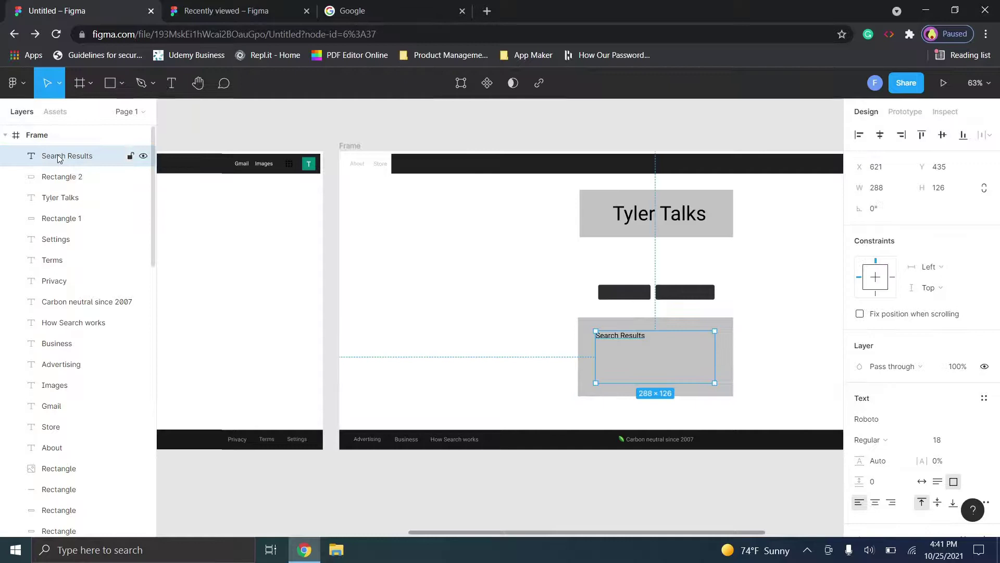
click(670, 343)
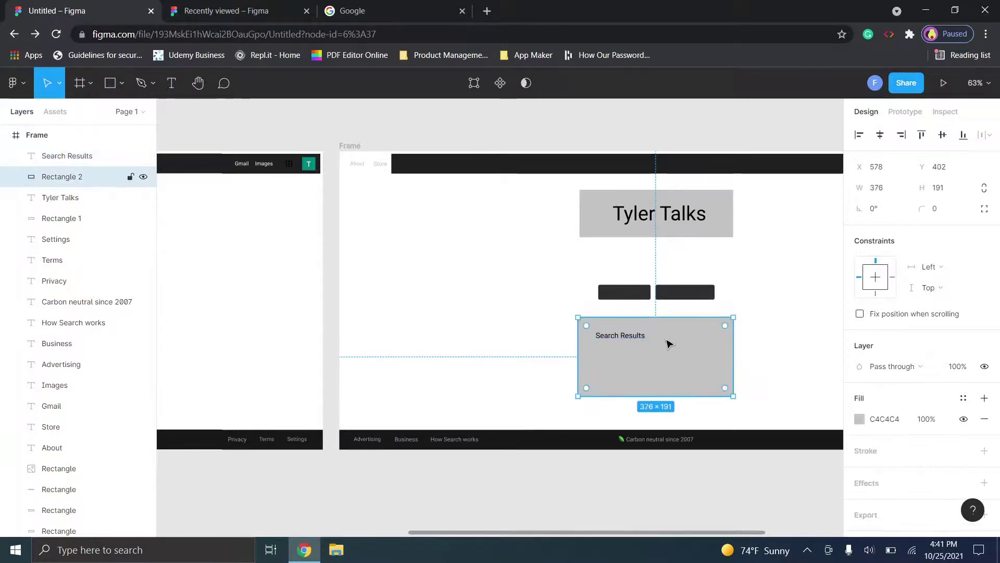
click(632, 338)
double_click(626, 334)
click(642, 335)
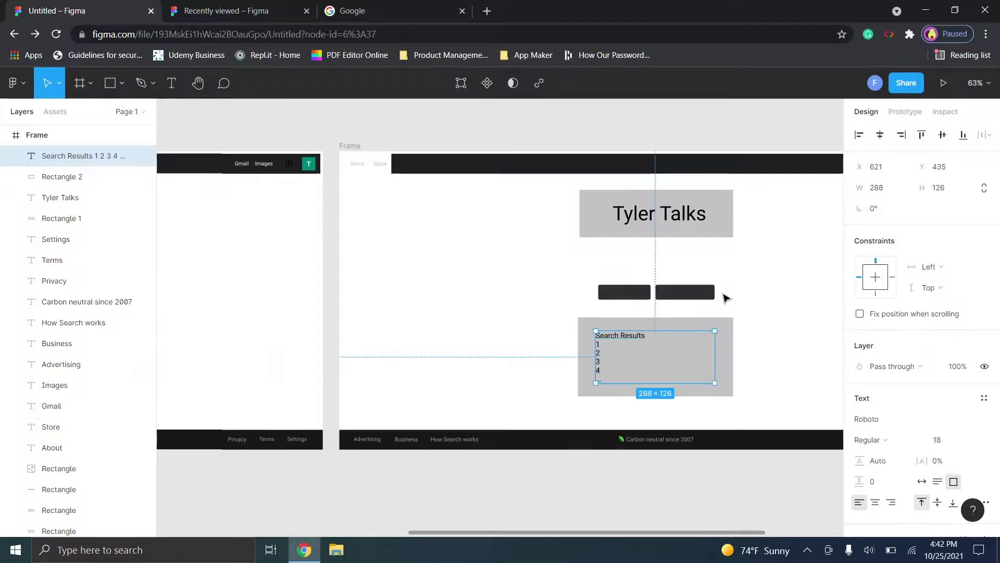
Delete both dark buttons from the search-results page.
click(704, 293)
key(Delete)
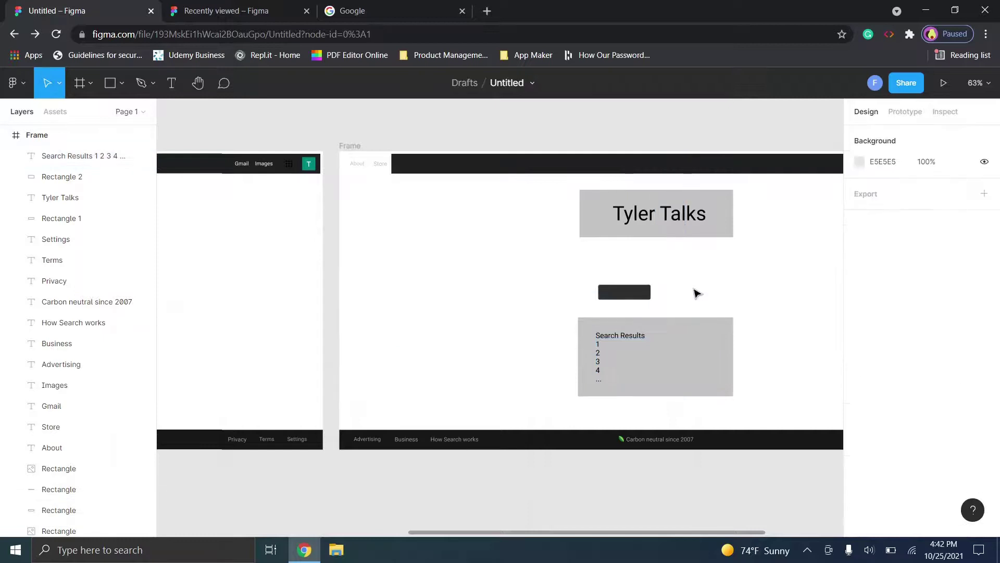
click(629, 303)
key(Delete)
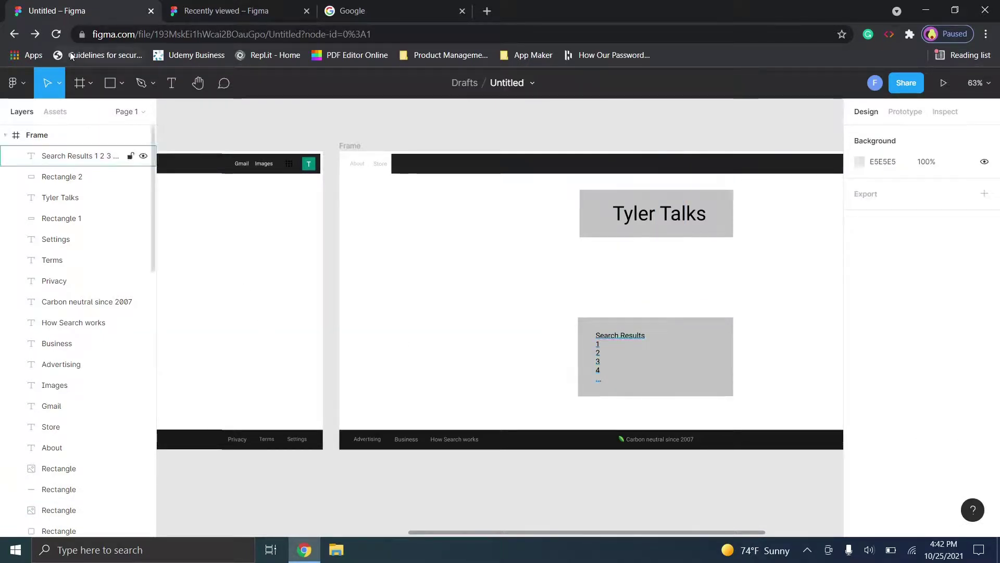
Move the Search Results text and its grey box up toward the title.
drag(748, 412, 578, 314)
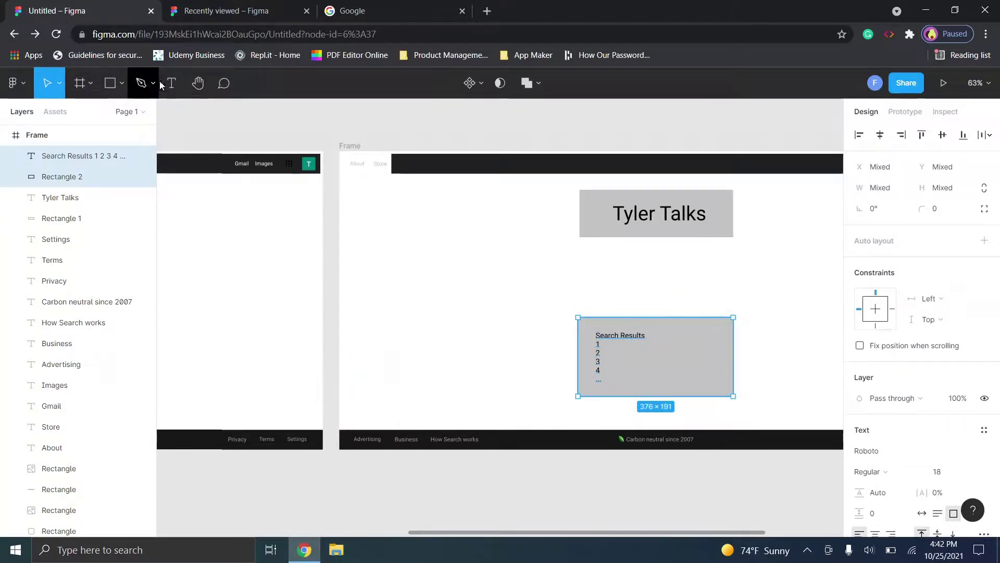
click(198, 83)
drag(660, 346, 659, 343)
click(51, 84)
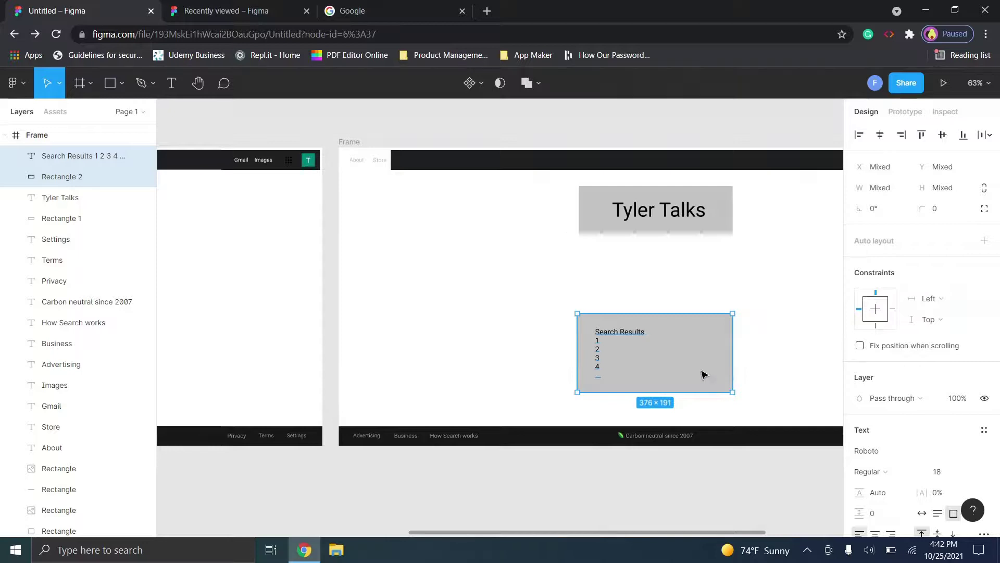
drag(701, 370, 697, 330)
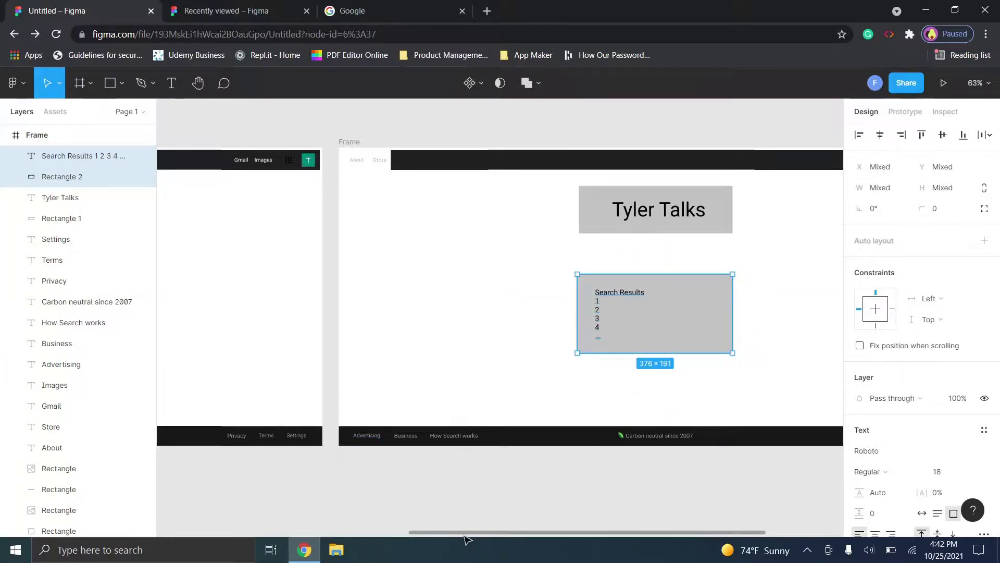
drag(465, 531, 348, 532)
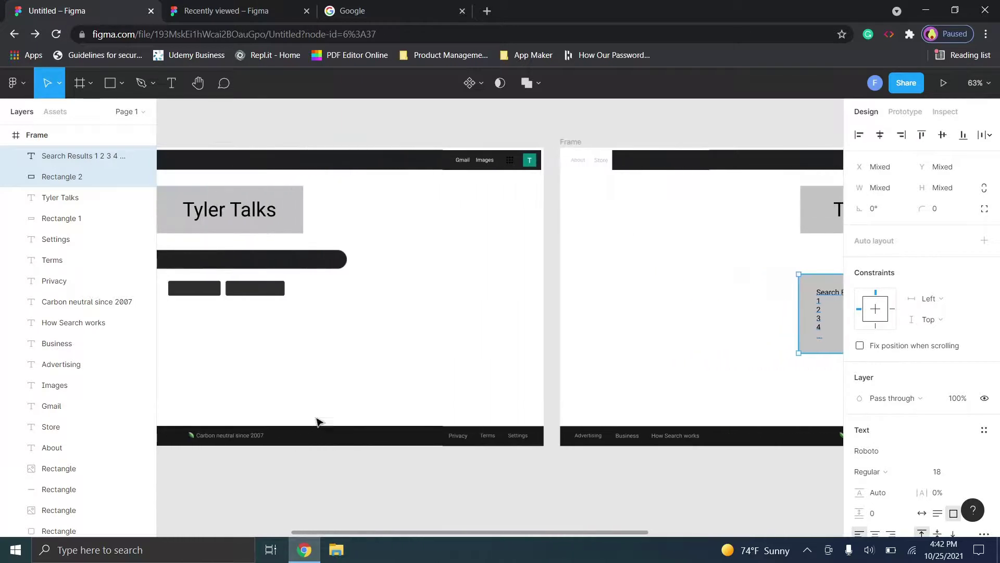
Delete the homepage's left dark button and centre the remaining one under the search bar.
click(208, 291)
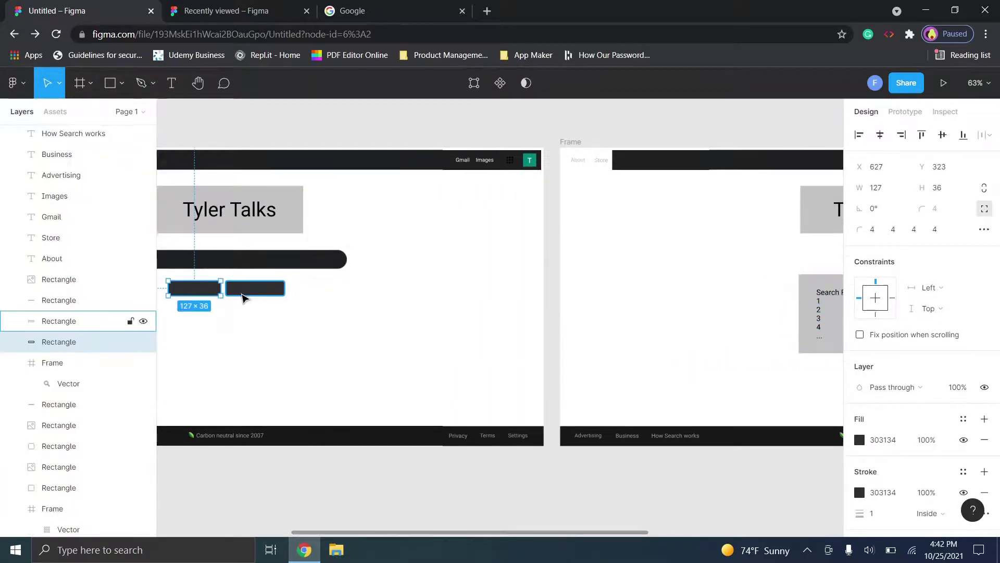
key(Delete)
click(244, 295)
drag(243, 294, 218, 297)
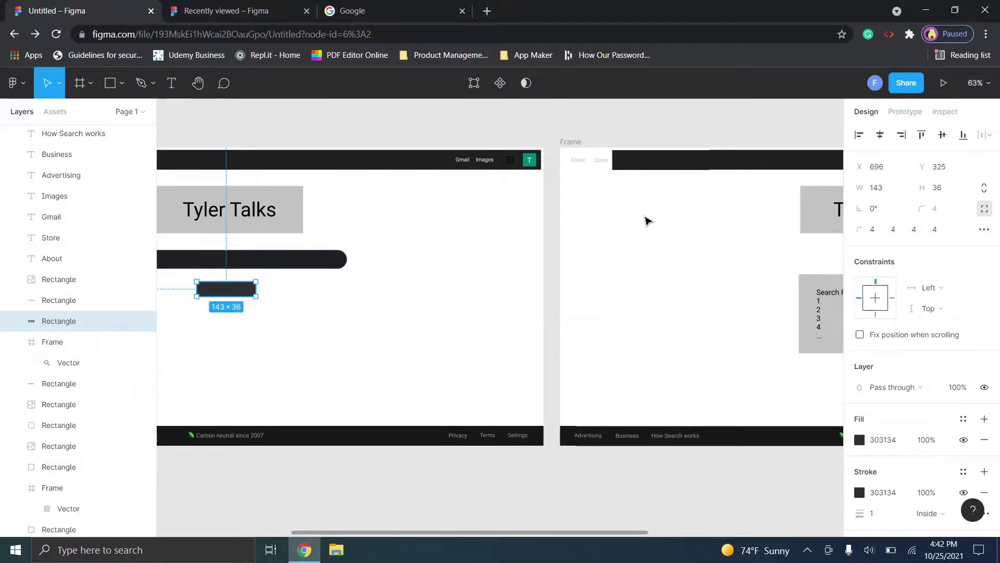
Reselect the 143 × 36 dark button and show its Prototype settings.
key(Escape)
click(232, 289)
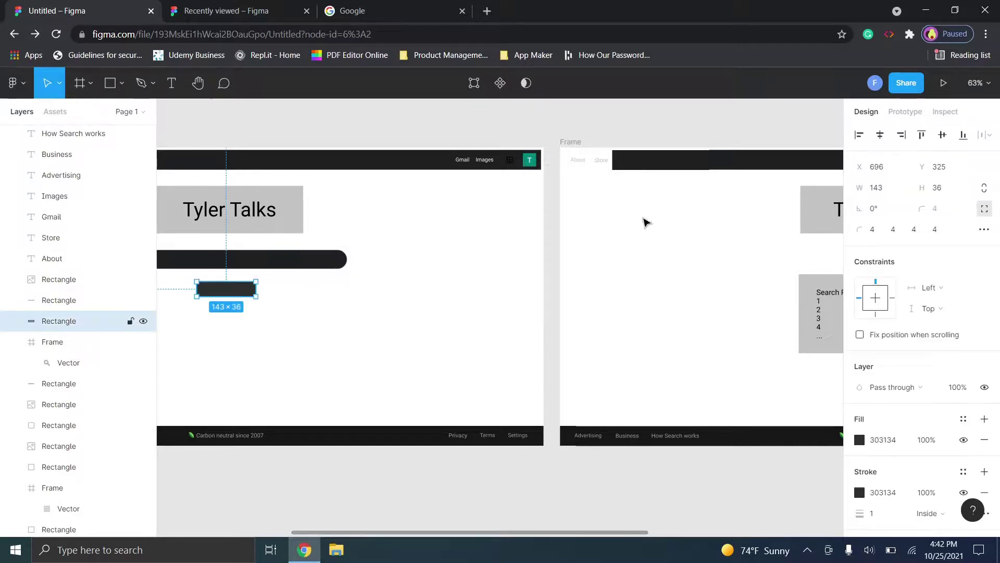
click(911, 115)
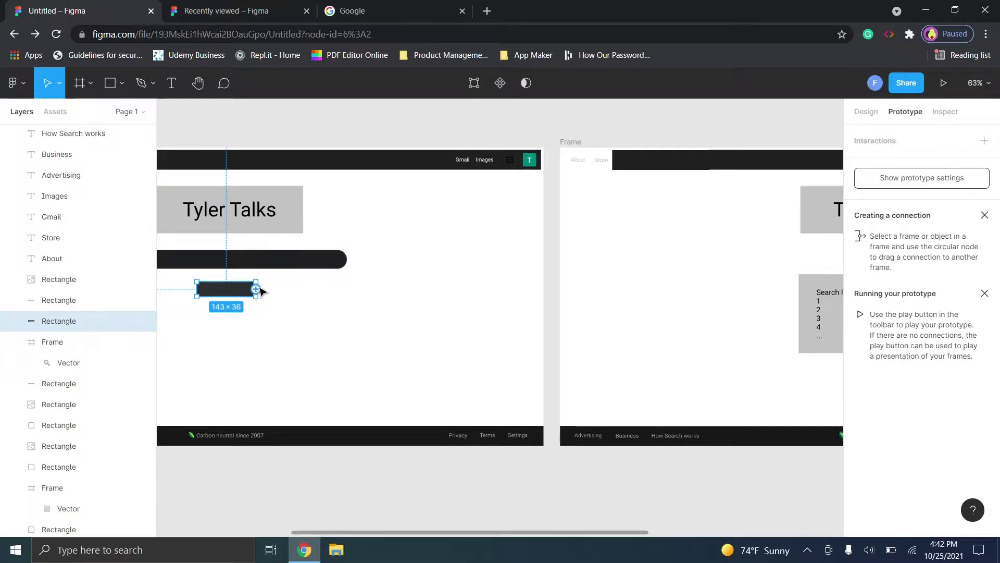
Link the dark button to the results frame with On click, Navigate to Frame, Instant.
drag(256, 291, 575, 273)
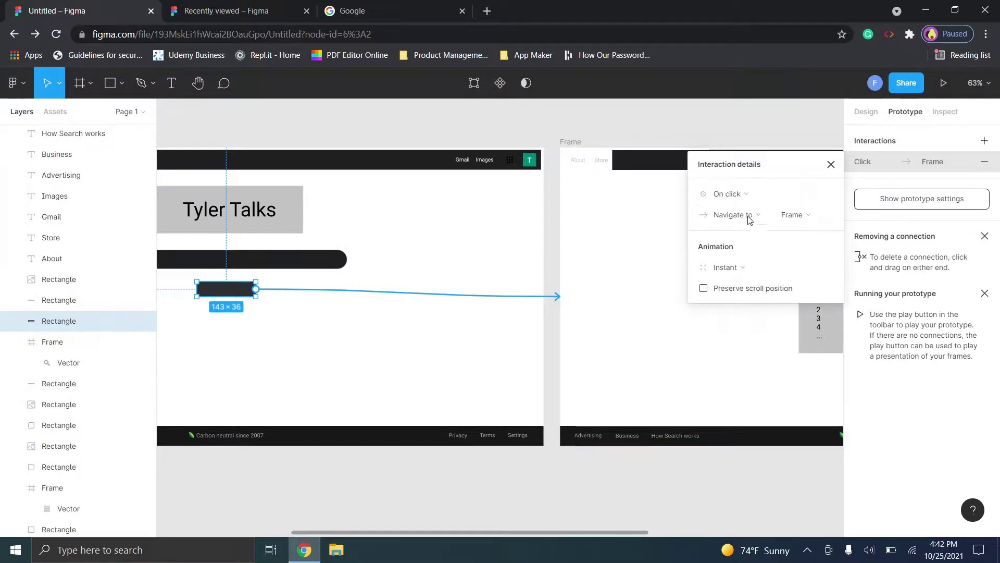
click(743, 195)
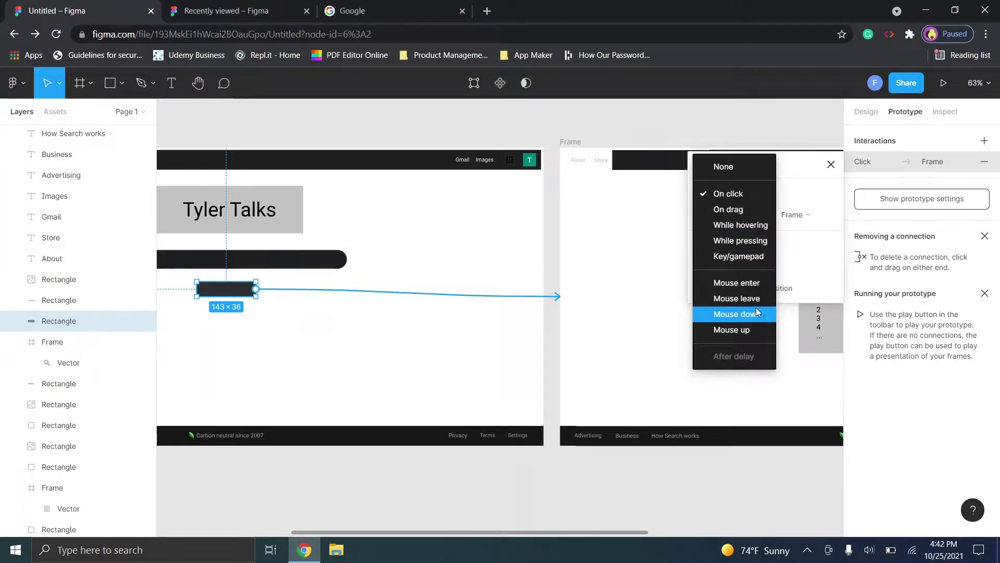
click(791, 180)
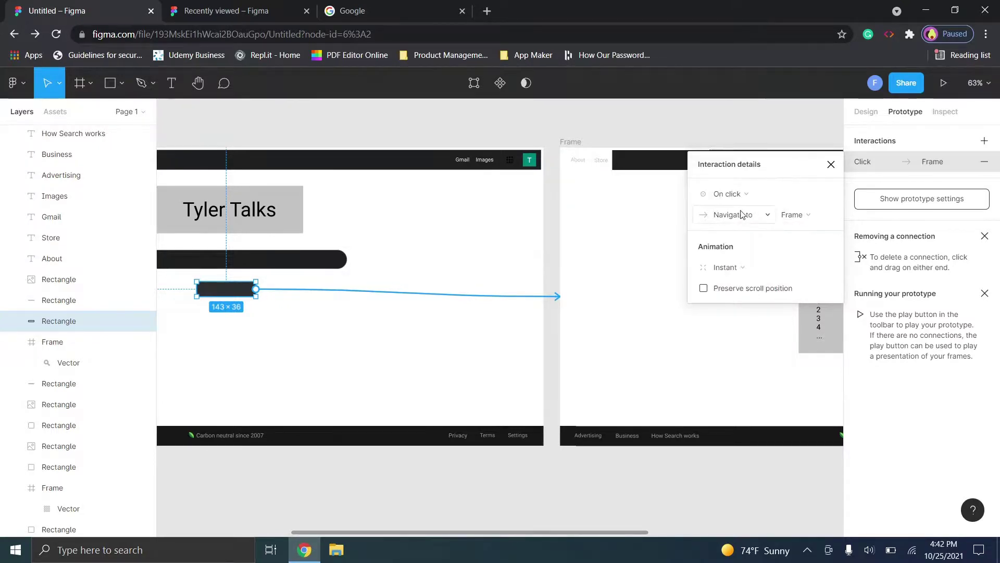
click(800, 216)
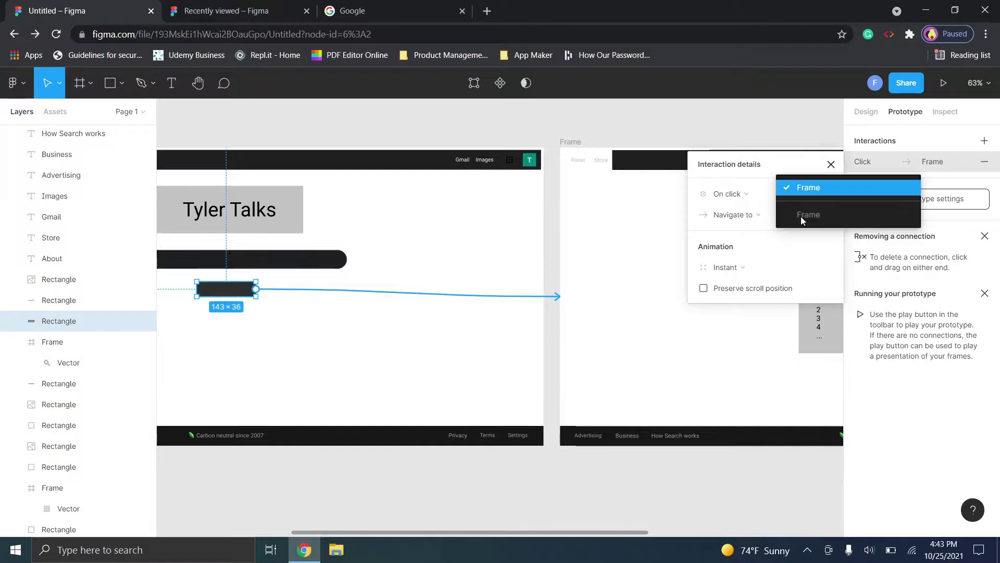
click(795, 188)
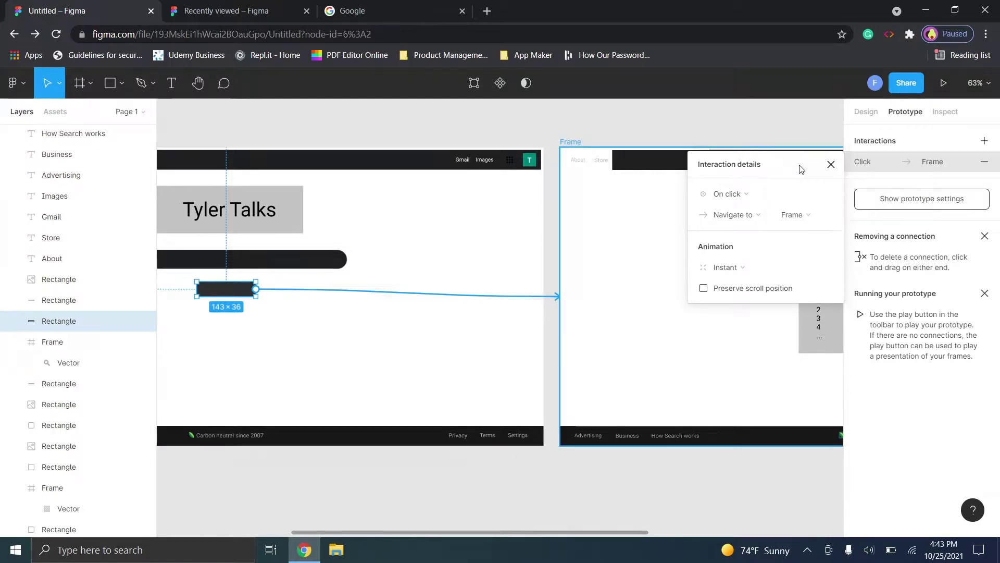
click(831, 165)
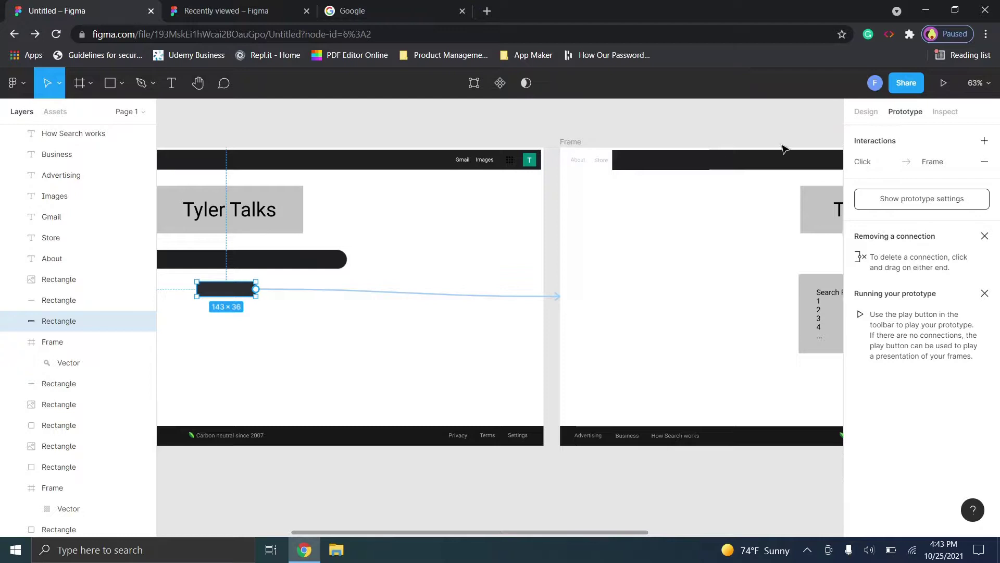
click(866, 111)
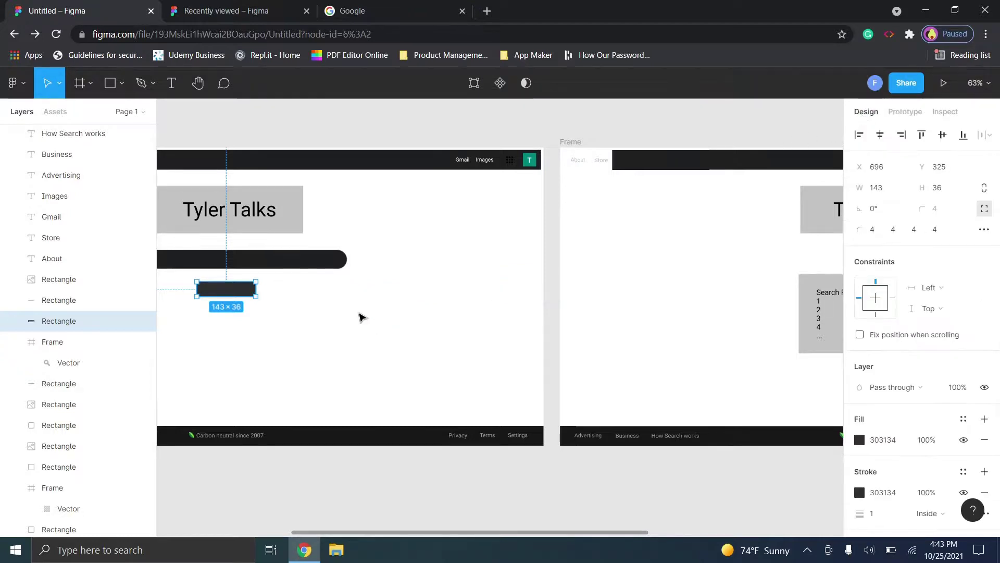
click(909, 113)
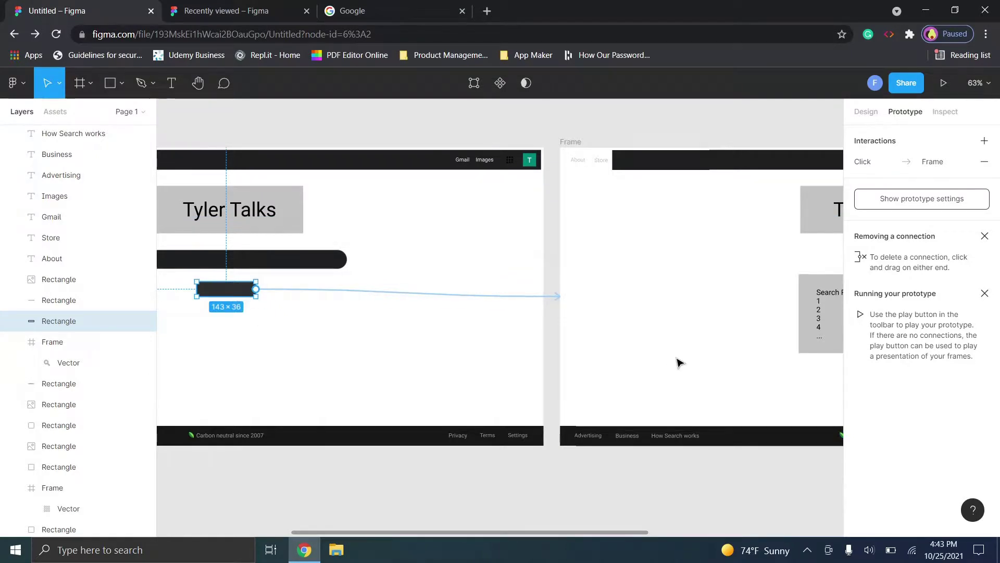
Pan the Tyler Talks homepage into view, clear the selection, and start the presentation.
drag(552, 512, 239, 286)
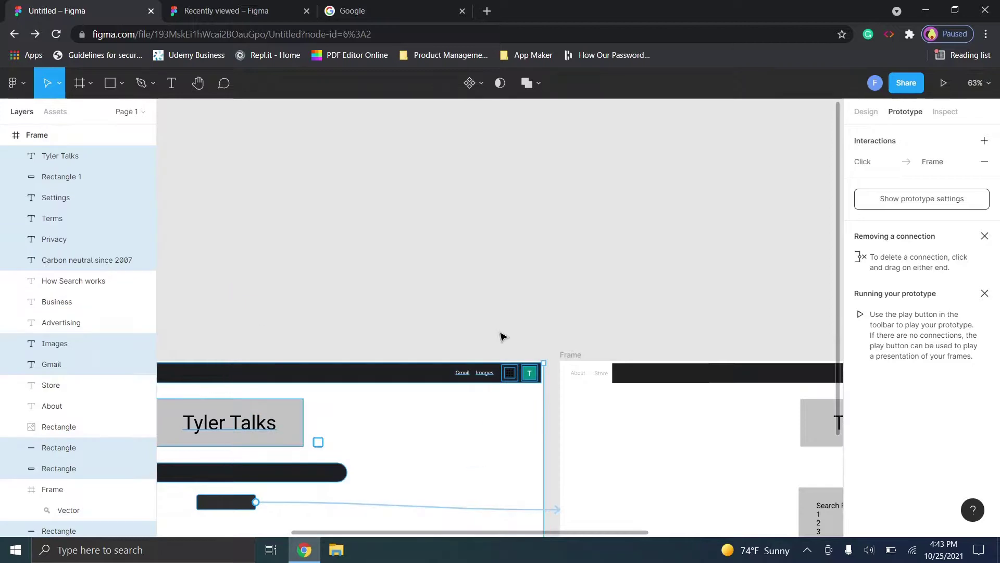
click(198, 83)
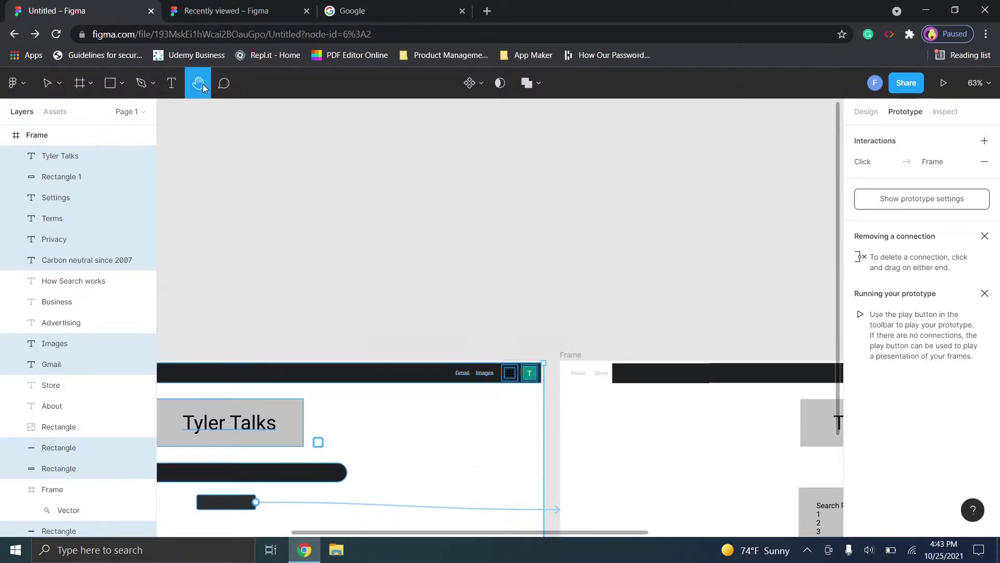
drag(408, 273, 574, 78)
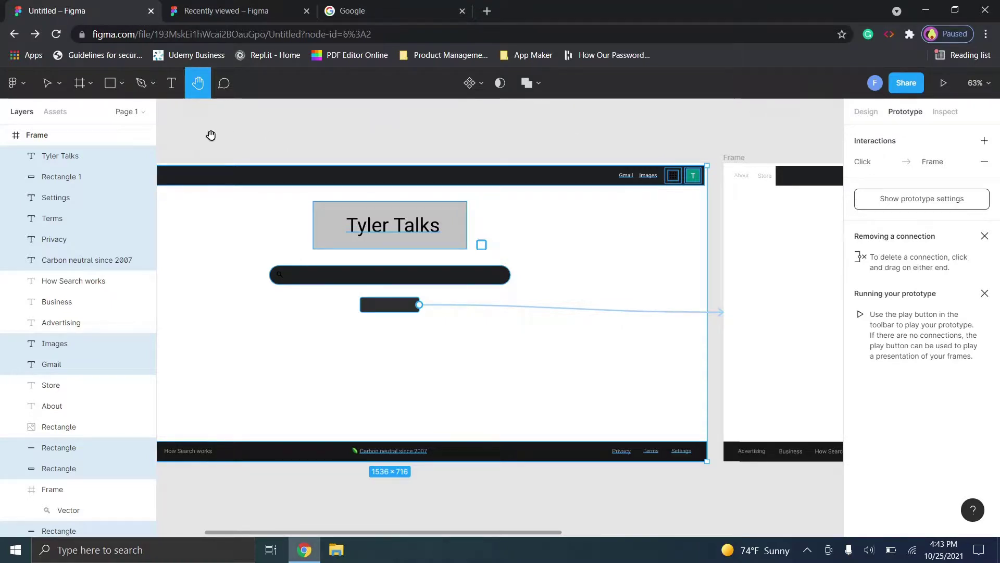
key(v)
click(367, 130)
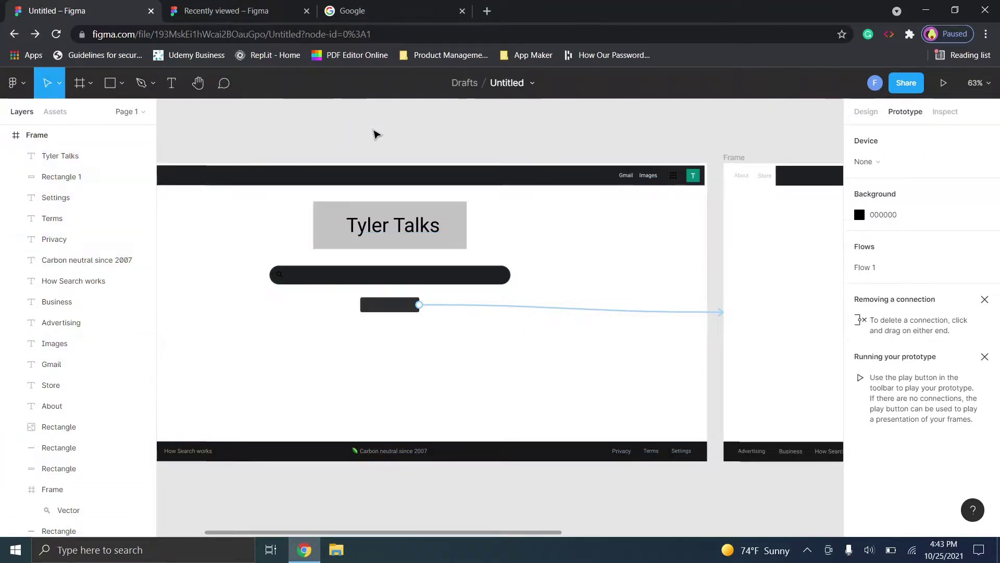
click(943, 83)
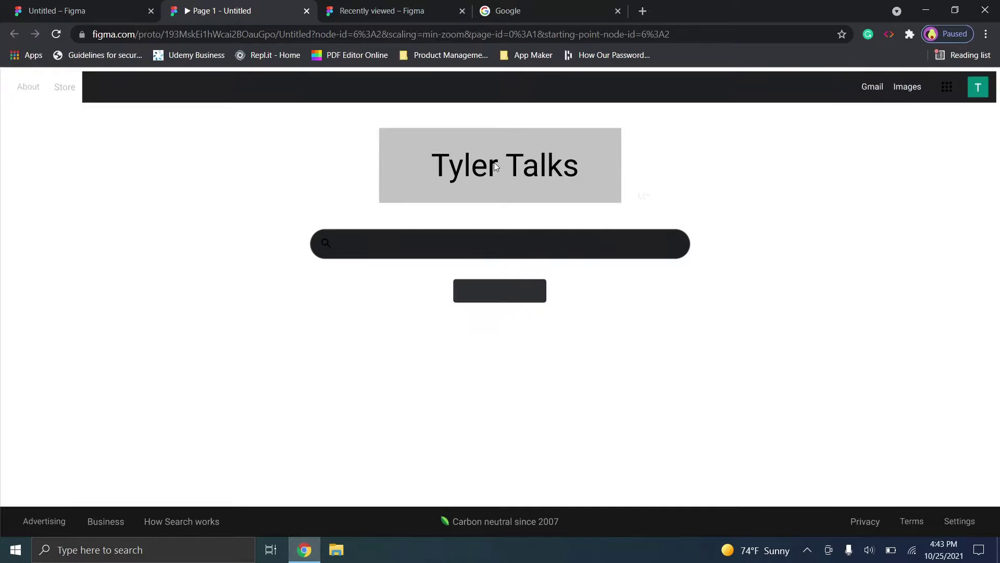
Nudge the grey Tyler Talks title box until it is centred on the homepage frame.
key(ctrl+shift+Tab)
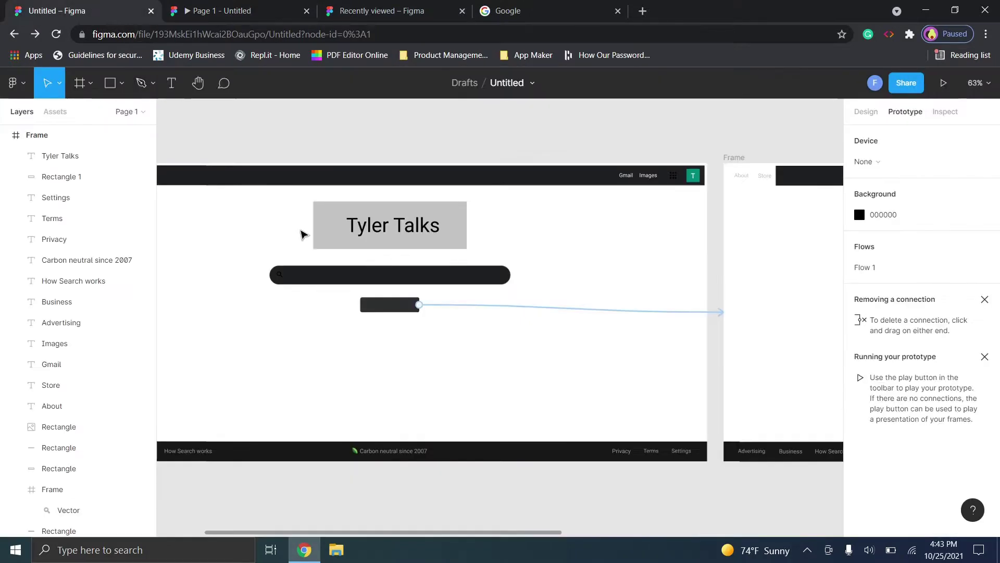
click(324, 221)
drag(323, 221, 299, 221)
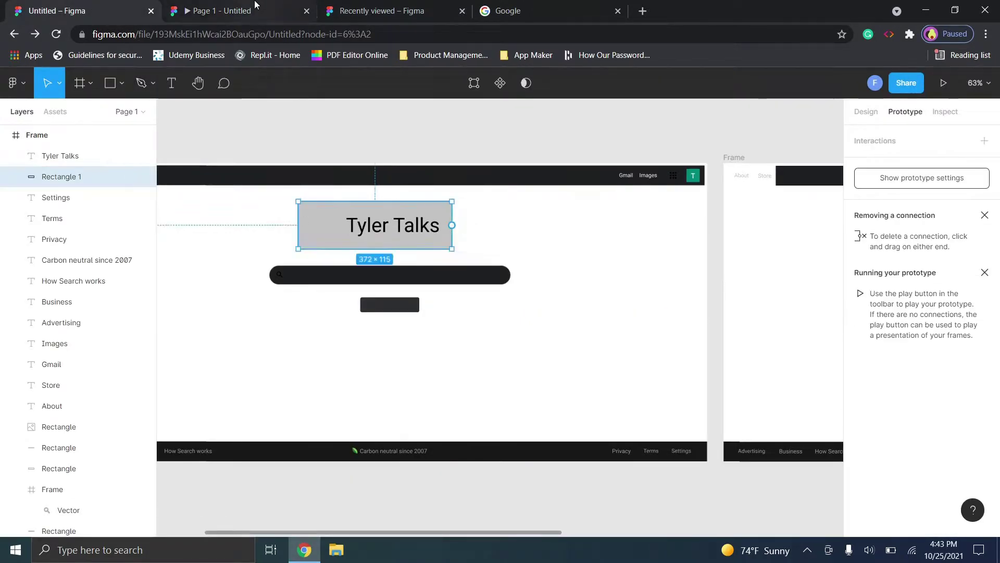
click(255, 6)
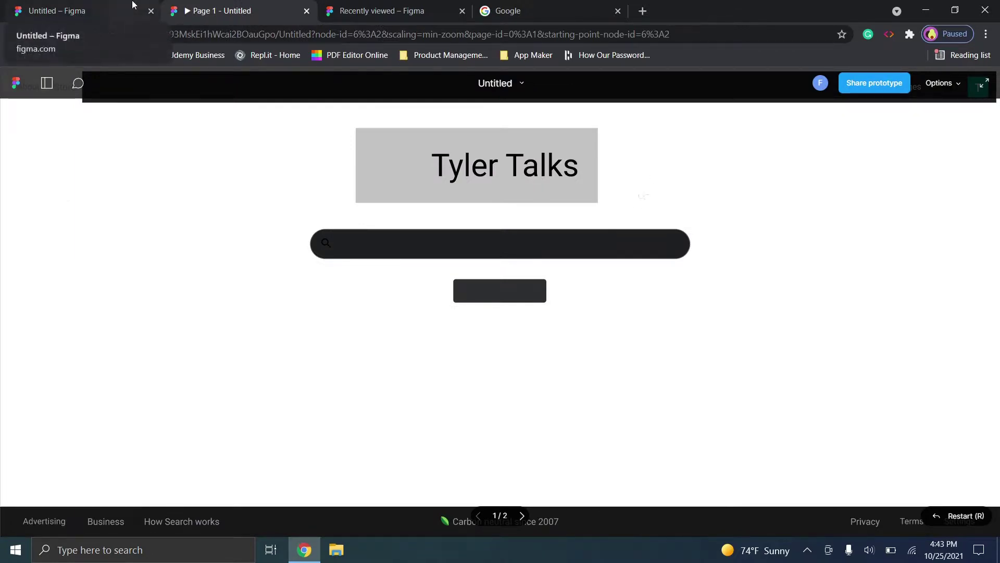
click(89, 9)
drag(329, 227, 348, 226)
In full-screen presentation, click the button to reach the search results, then return to editing.
click(221, 10)
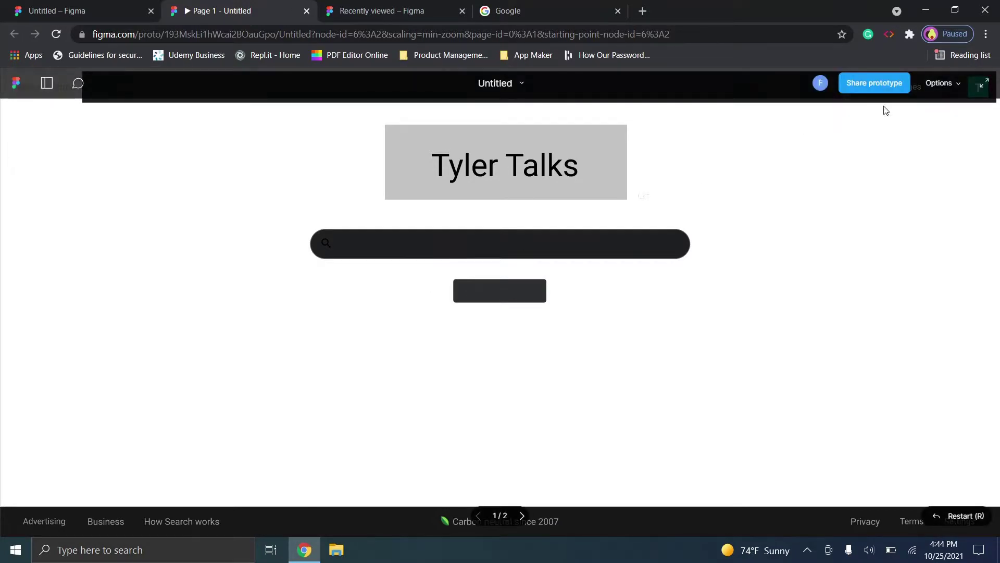
click(984, 85)
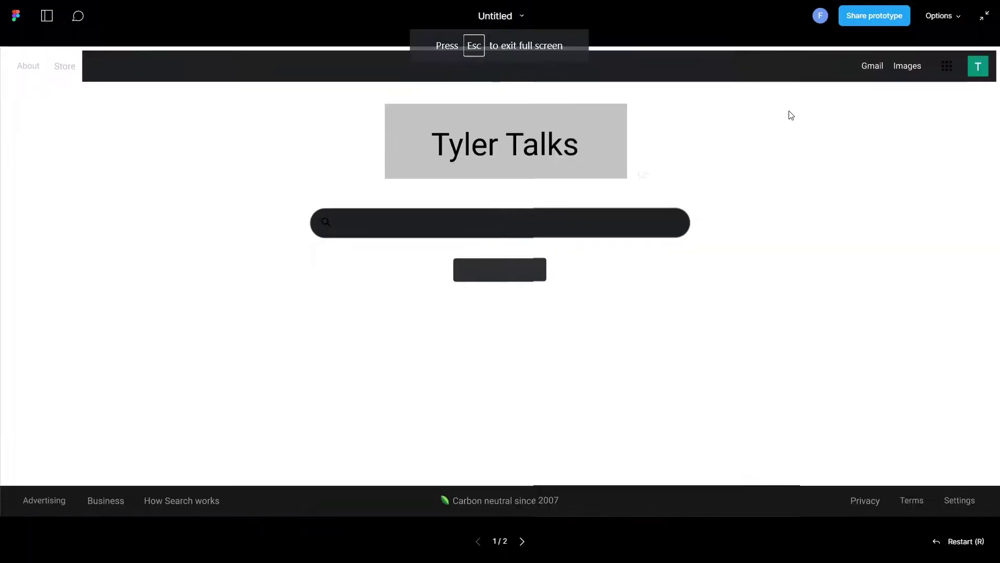
click(774, 153)
click(686, 376)
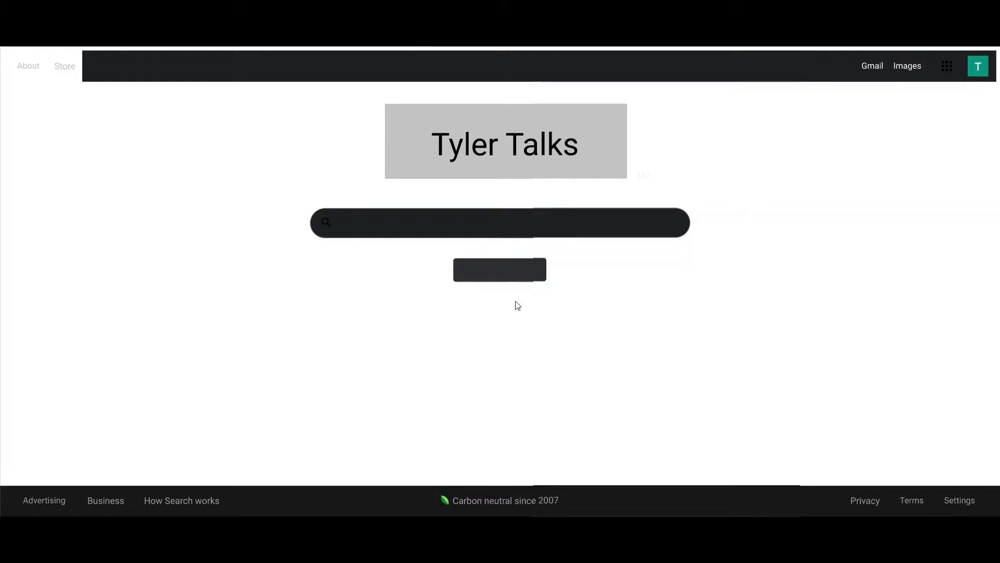
click(499, 279)
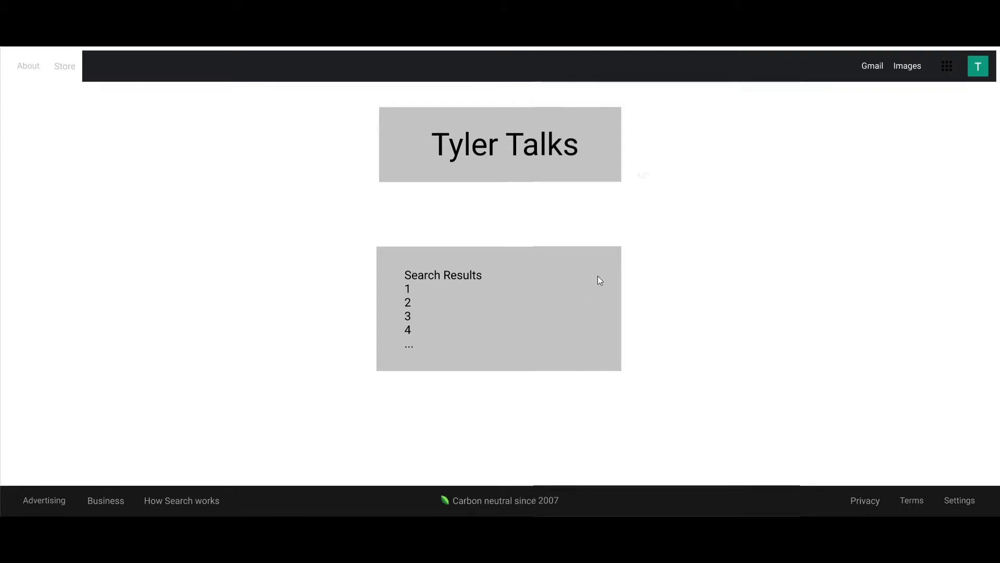
key(Escape)
click(120, 10)
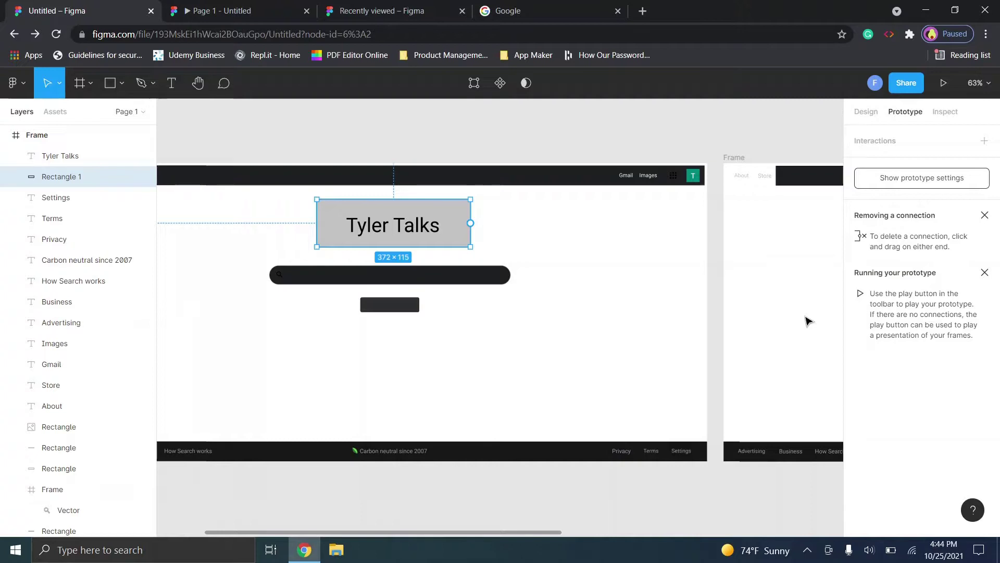
click(409, 303)
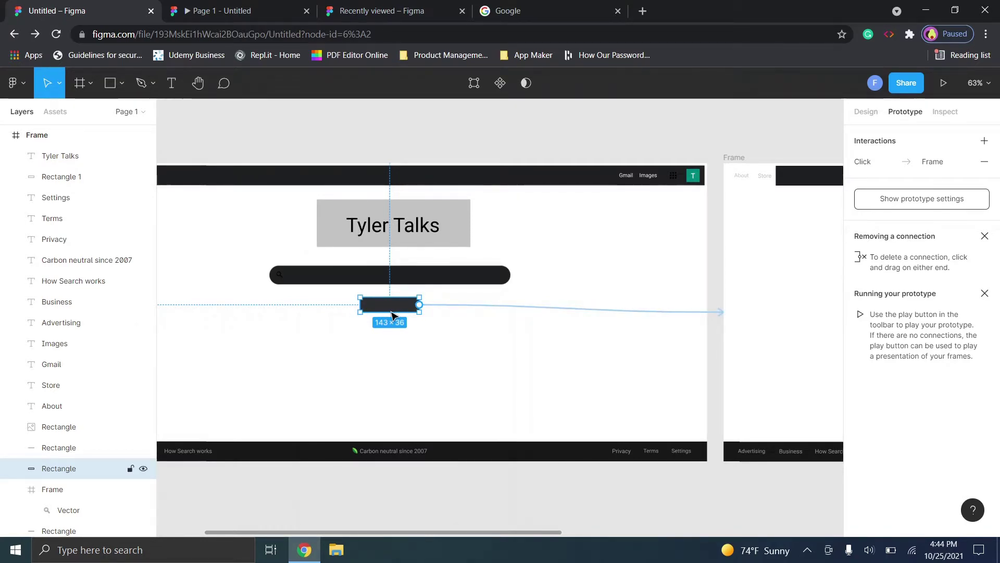
key(ctrl+v)
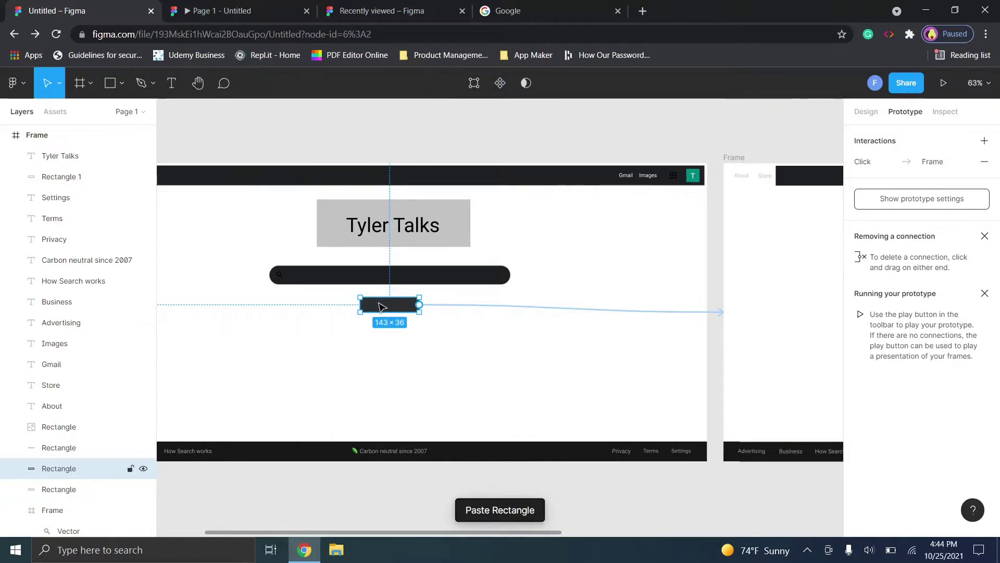
drag(383, 316, 383, 332)
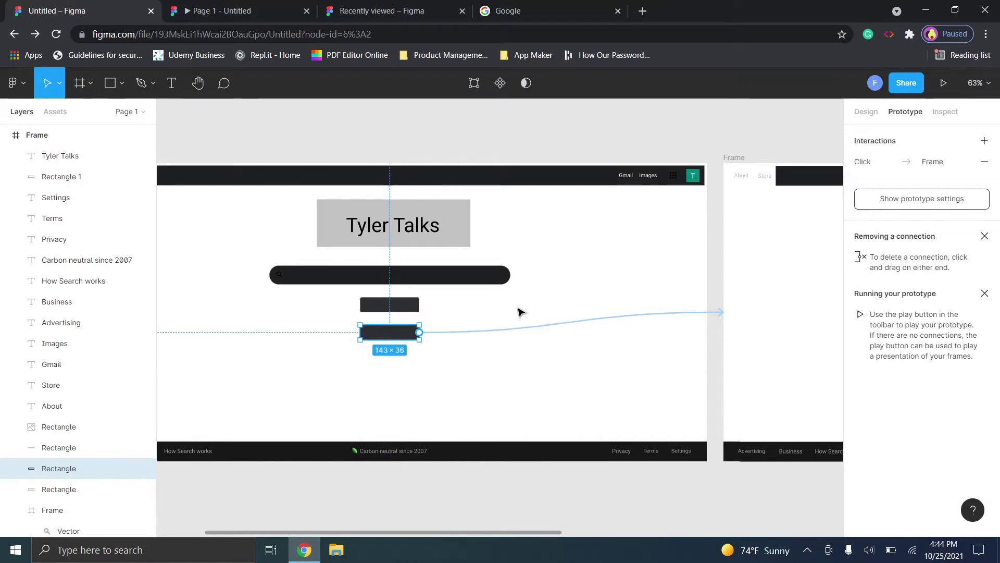
click(530, 329)
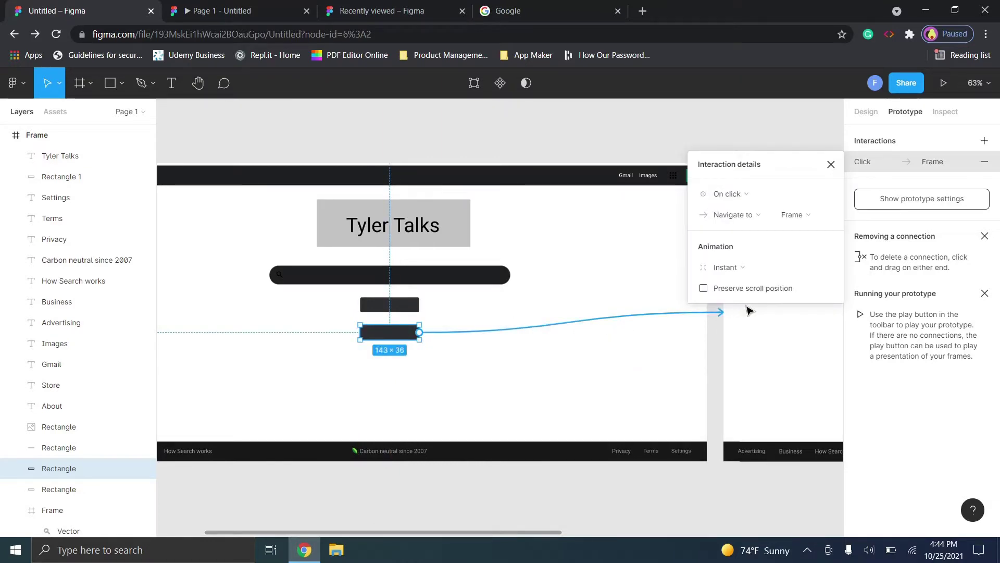
drag(726, 315, 786, 518)
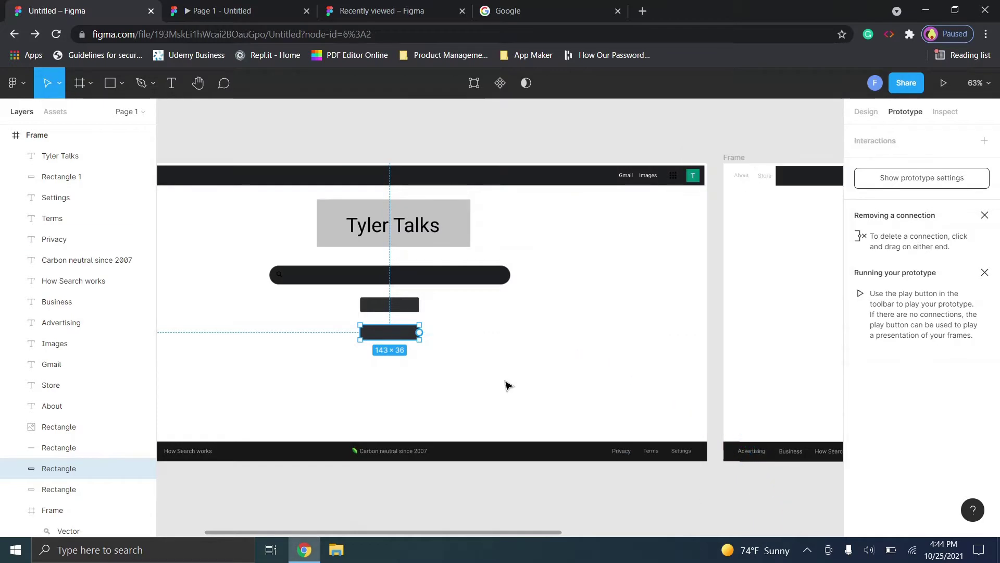
key(Delete)
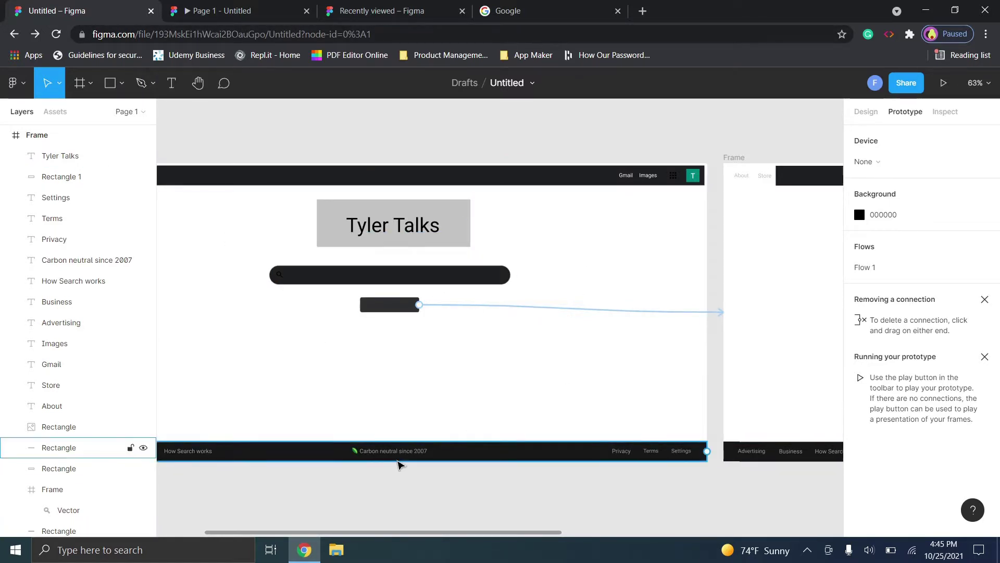
click(398, 452)
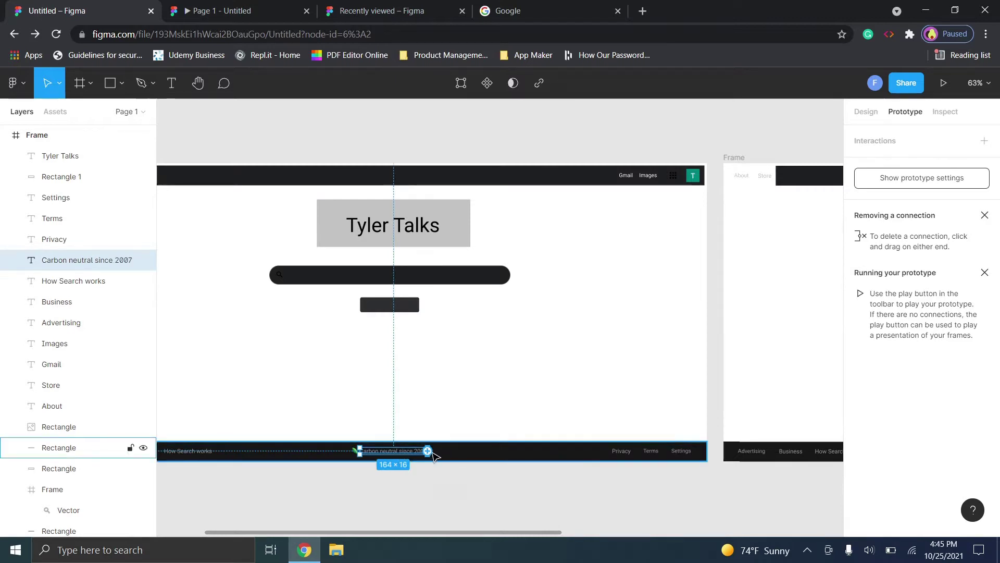
drag(427, 451, 735, 518)
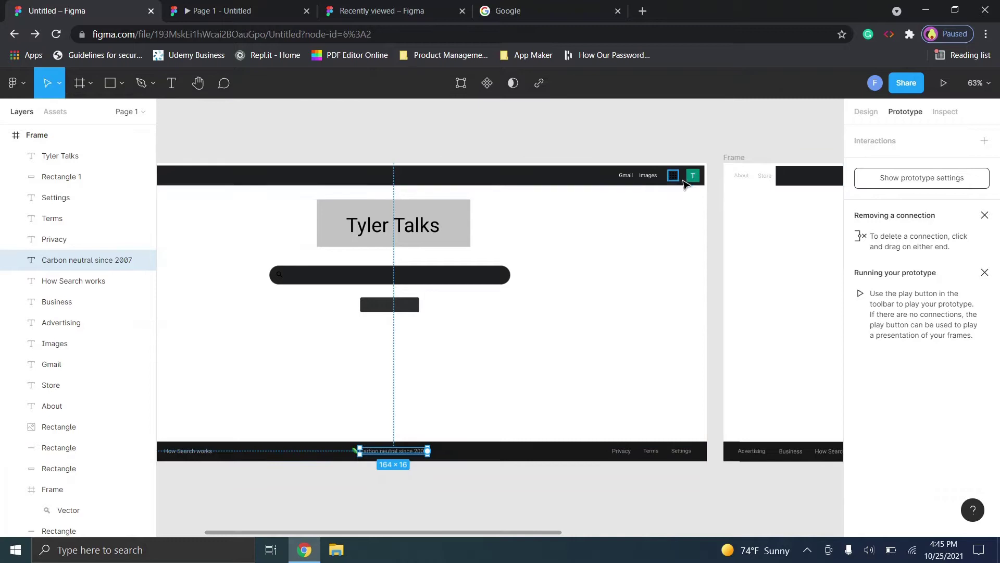
click(630, 176)
drag(633, 176, 713, 124)
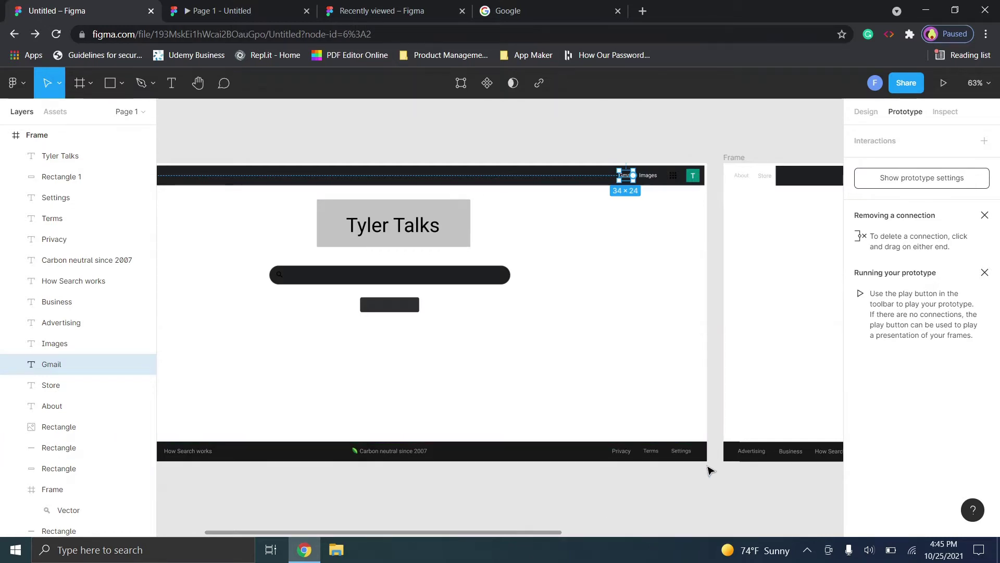
drag(708, 472, 165, 127)
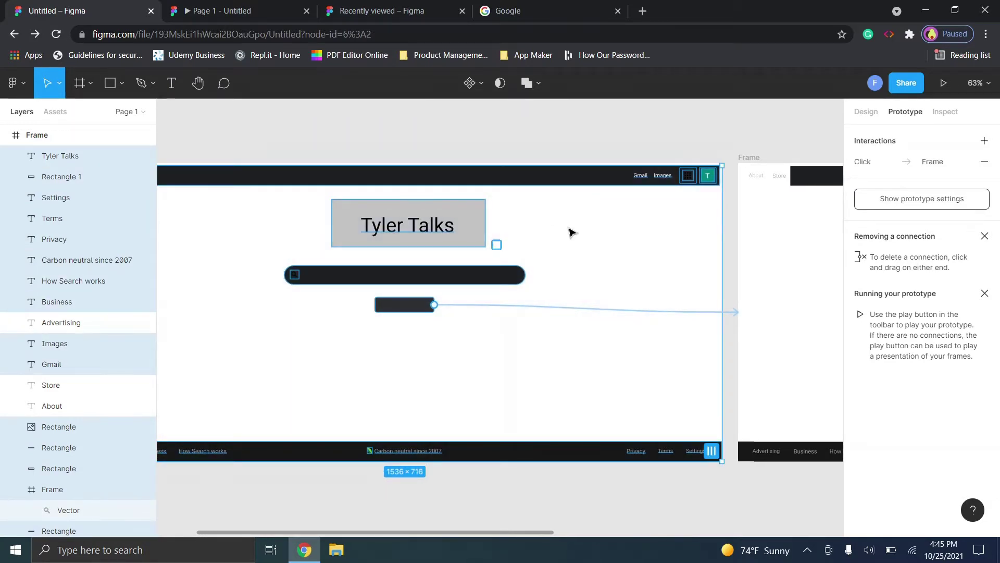
key(ctrl+v)
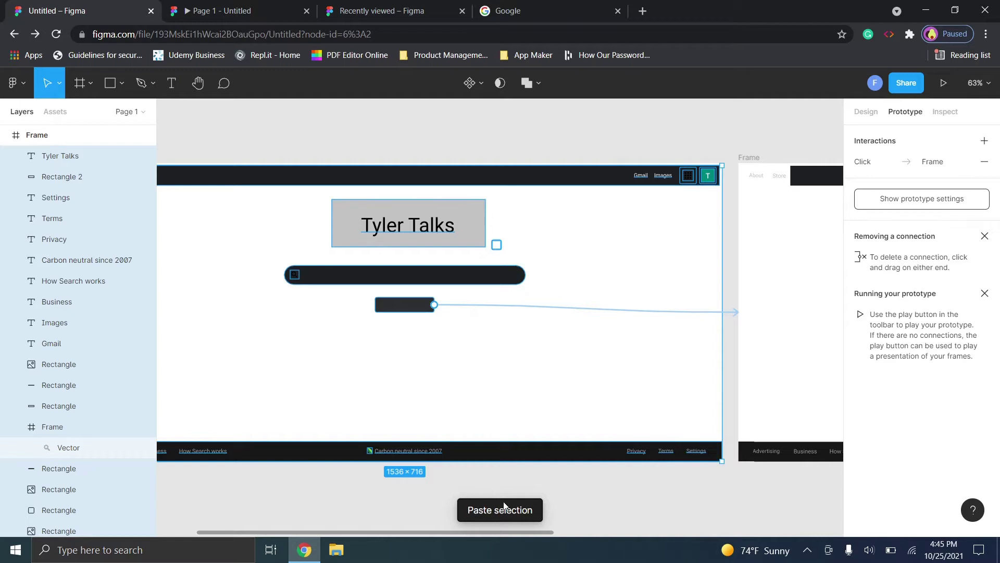
key(minus)
key(minus)
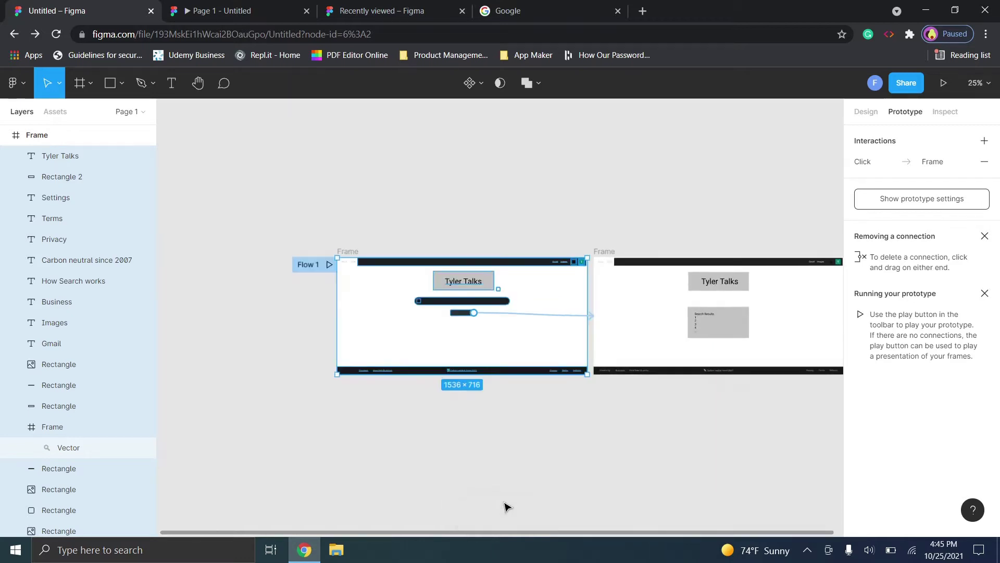
drag(512, 534, 573, 535)
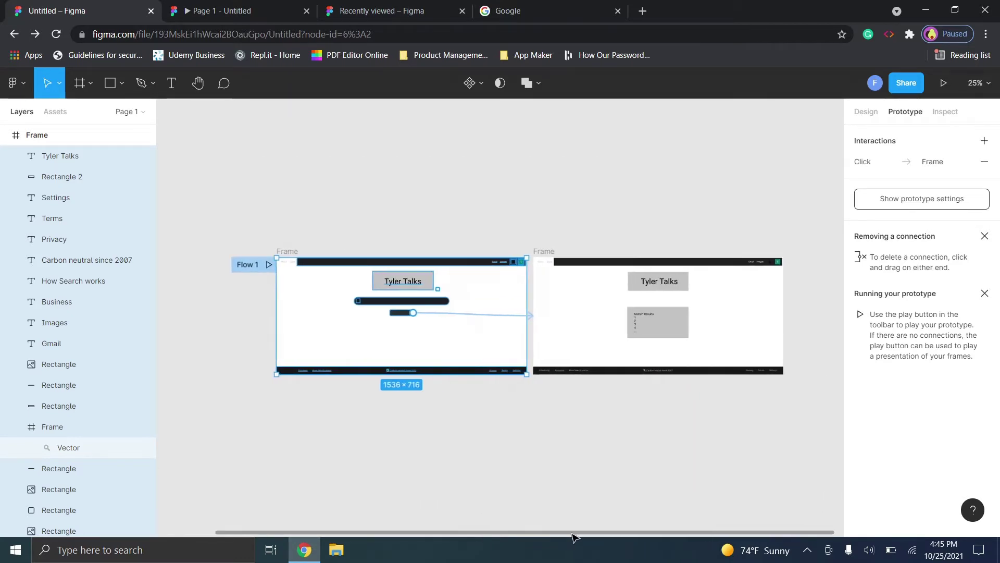
mouse_move(349, 320)
mouse_down()
mouse_move(385, 215)
mouse_move(428, 235)
mouse_move(432, 345)
mouse_move(344, 324)
mouse_up()
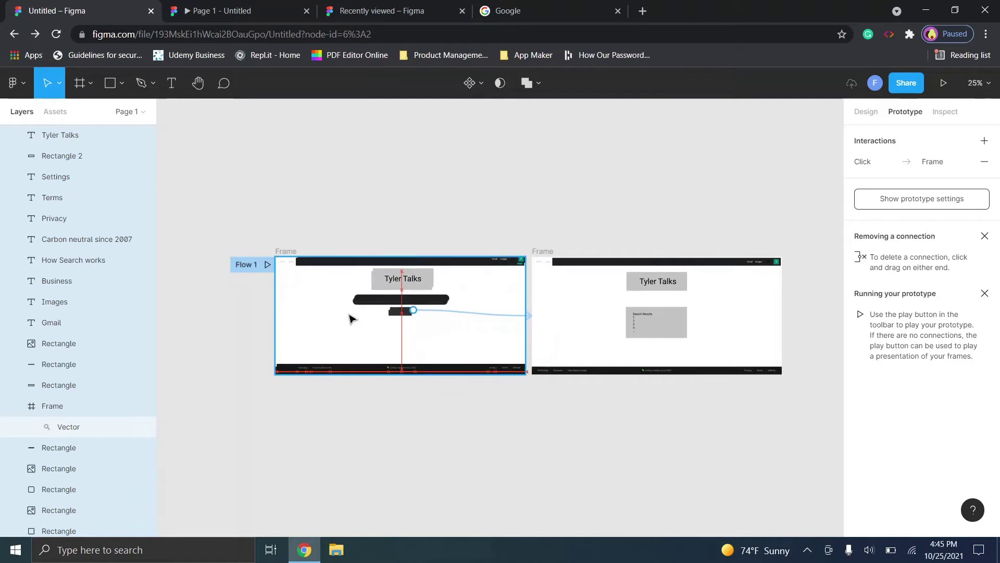
mouse_move(349, 320)
mouse_down()
mouse_move(353, 442)
mouse_move(348, 318)
mouse_up()
click(348, 320)
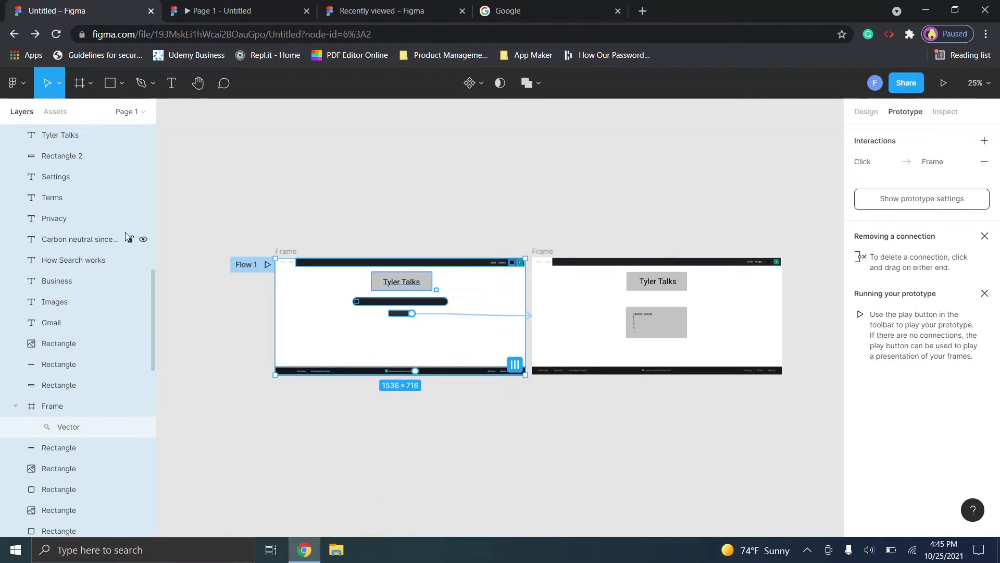
drag(154, 282, 163, 224)
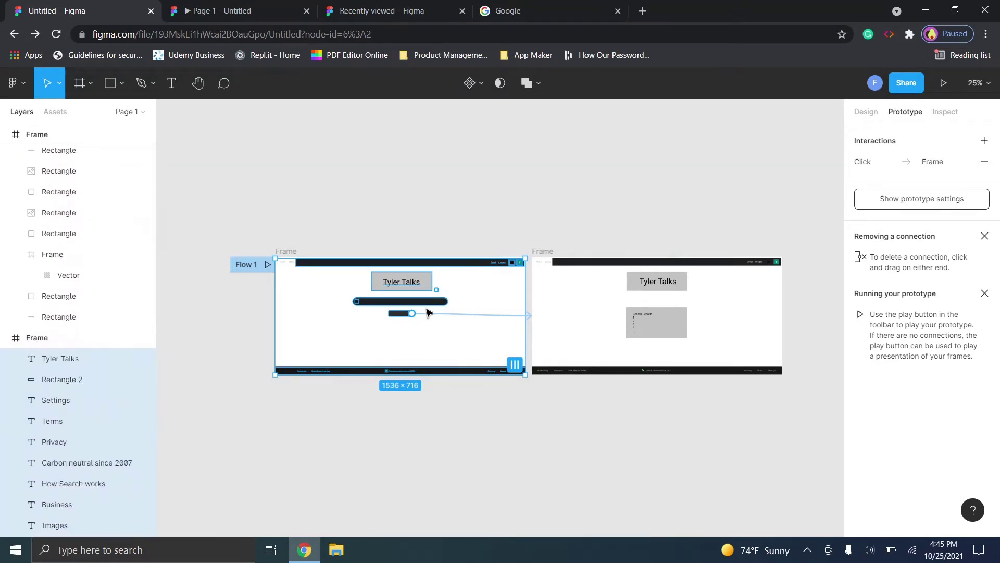
drag(324, 295, 363, 436)
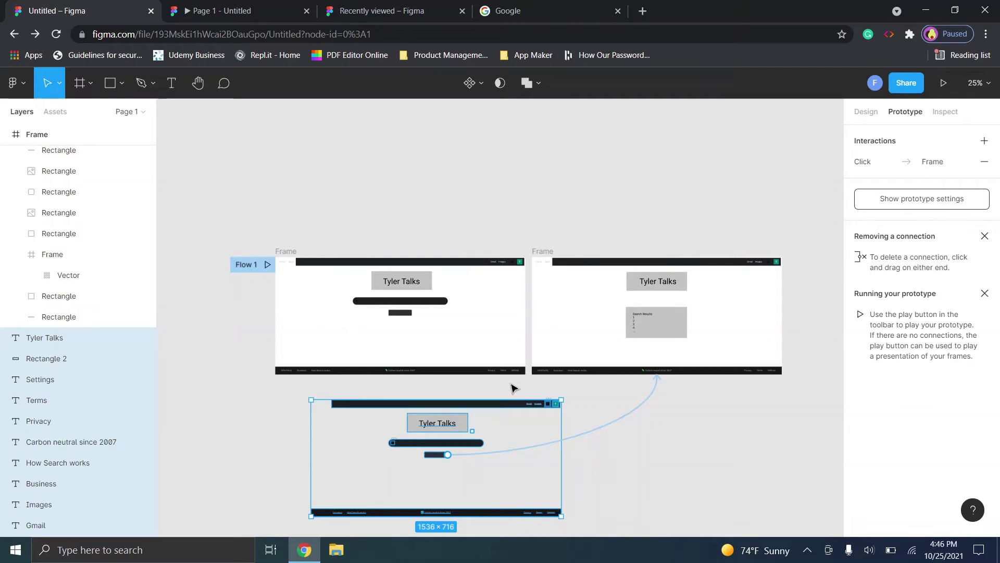
drag(520, 385, 244, 183)
key(ctrl+v)
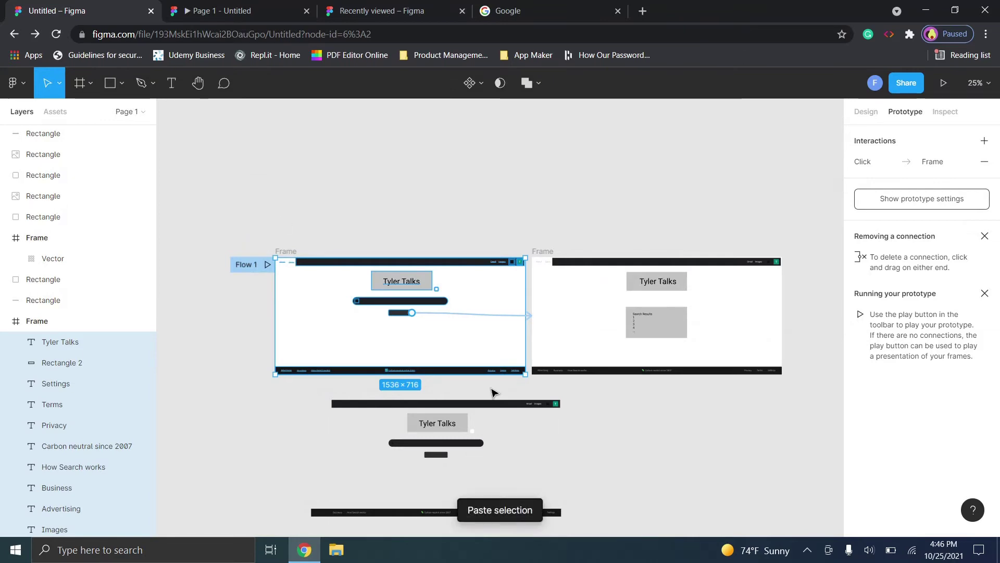
drag(335, 348, 358, 314)
key(ctrl+z)
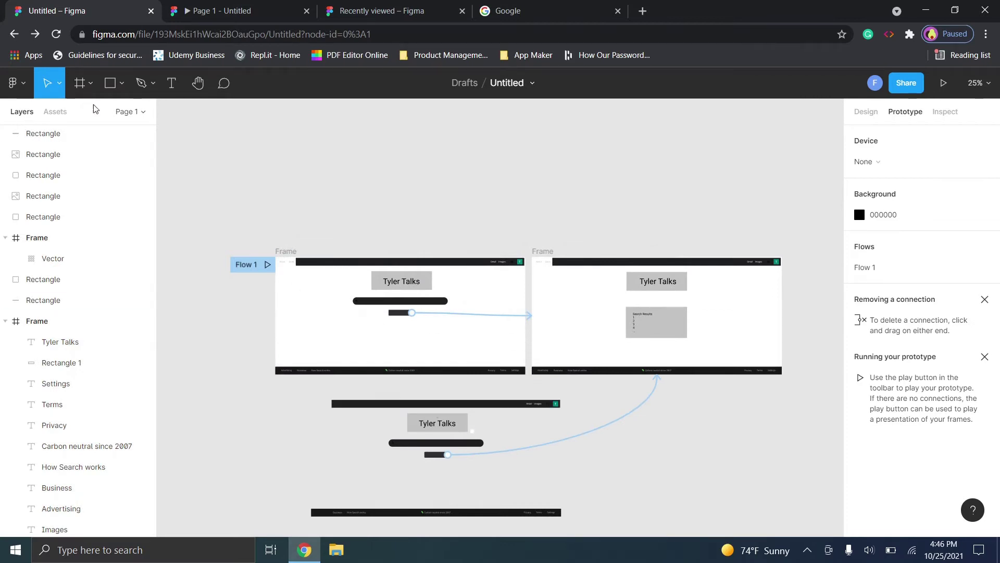
click(436, 404)
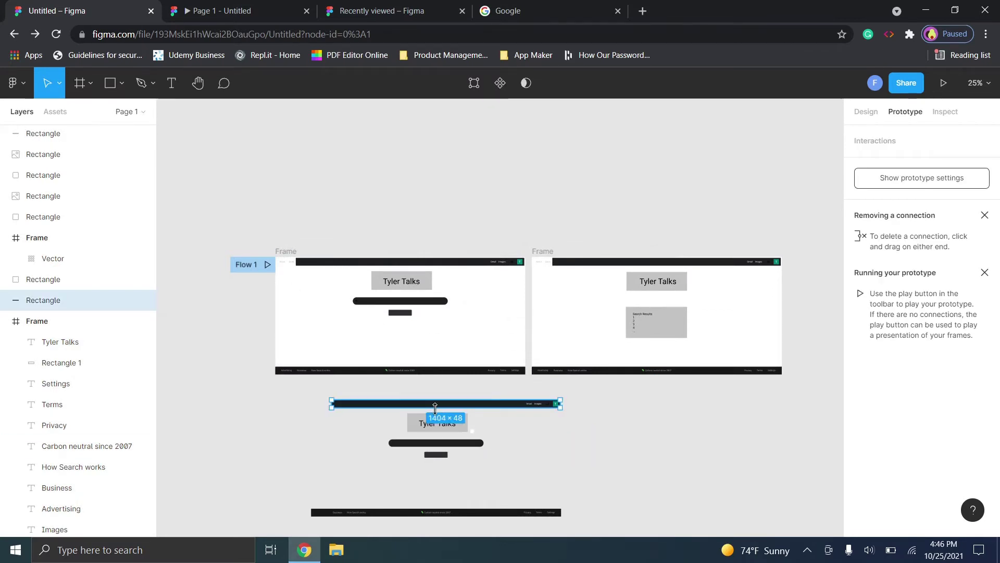
key(Delete)
drag(606, 523, 344, 400)
key(Delete)
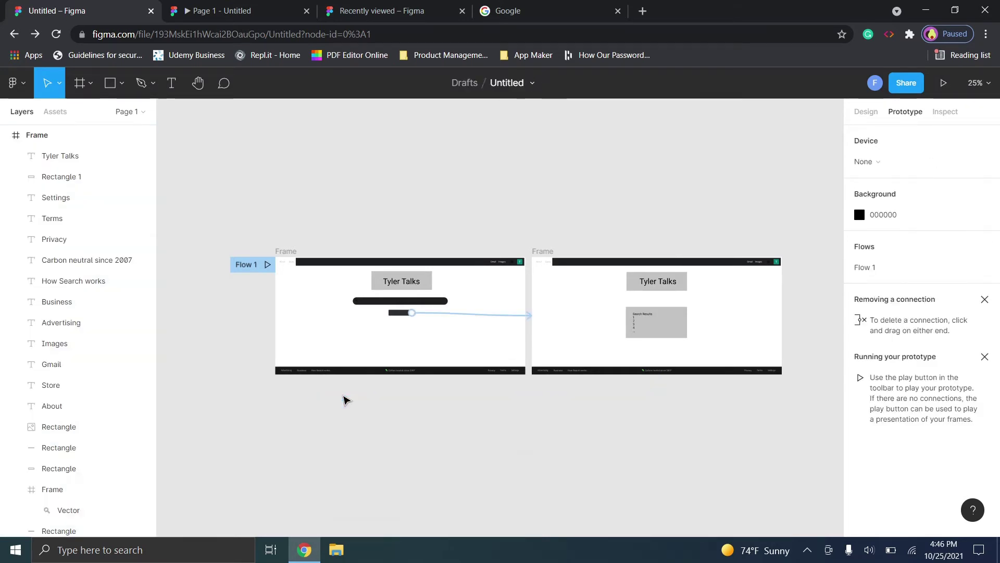
key(ctrl+plus)
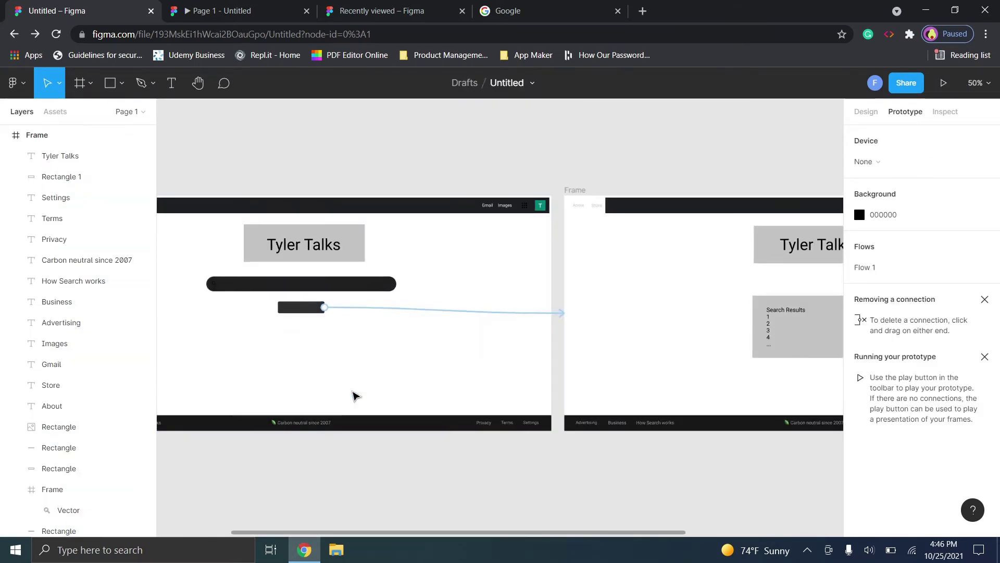
drag(419, 532, 348, 533)
click(439, 309)
click(440, 321)
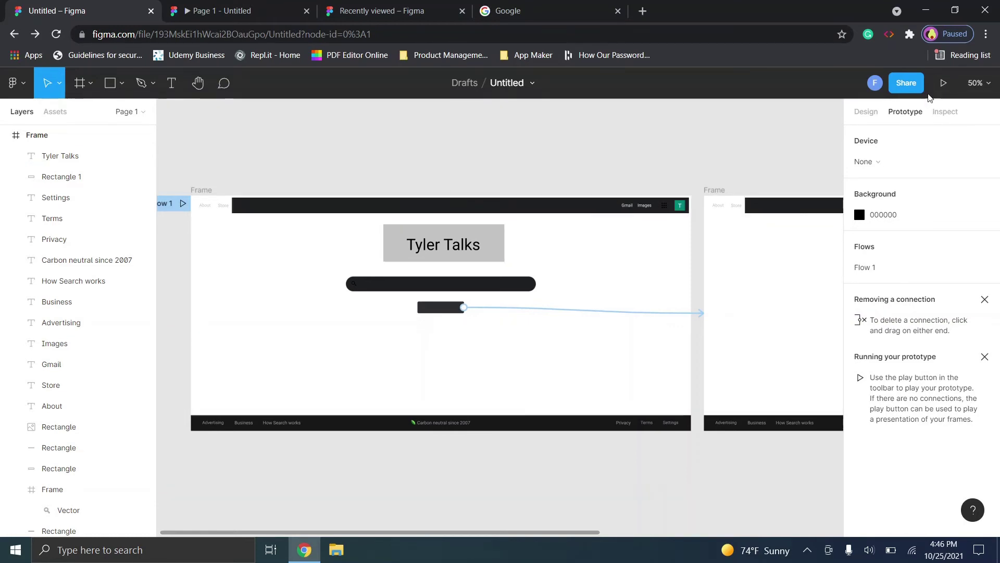
Play the prototype and open the Share Untitled dialog.
click(944, 86)
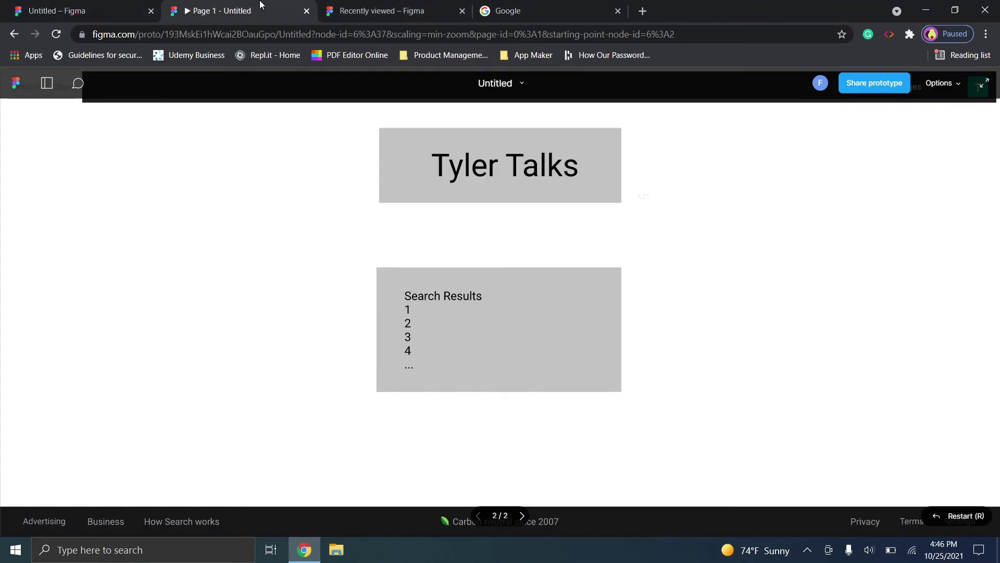
click(881, 85)
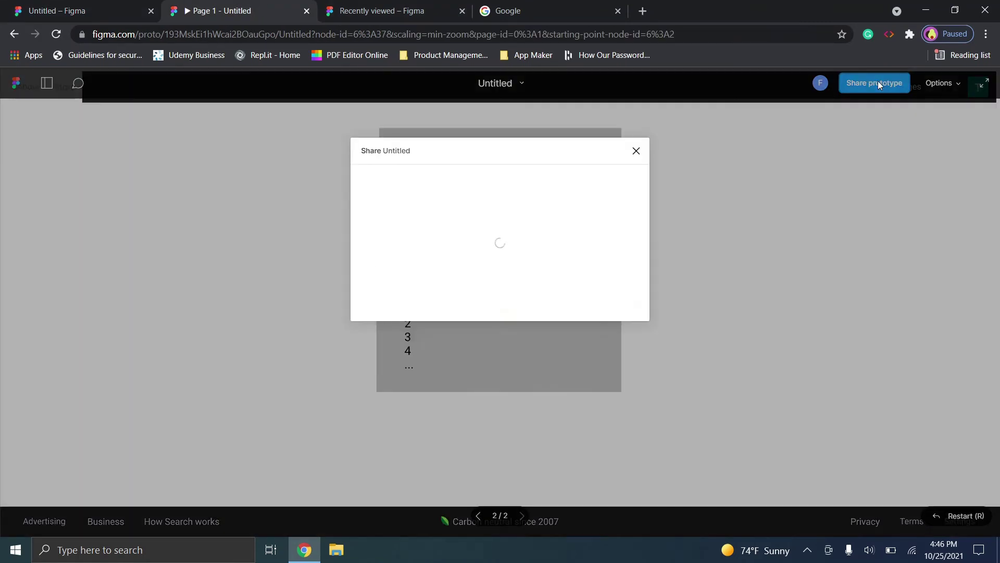